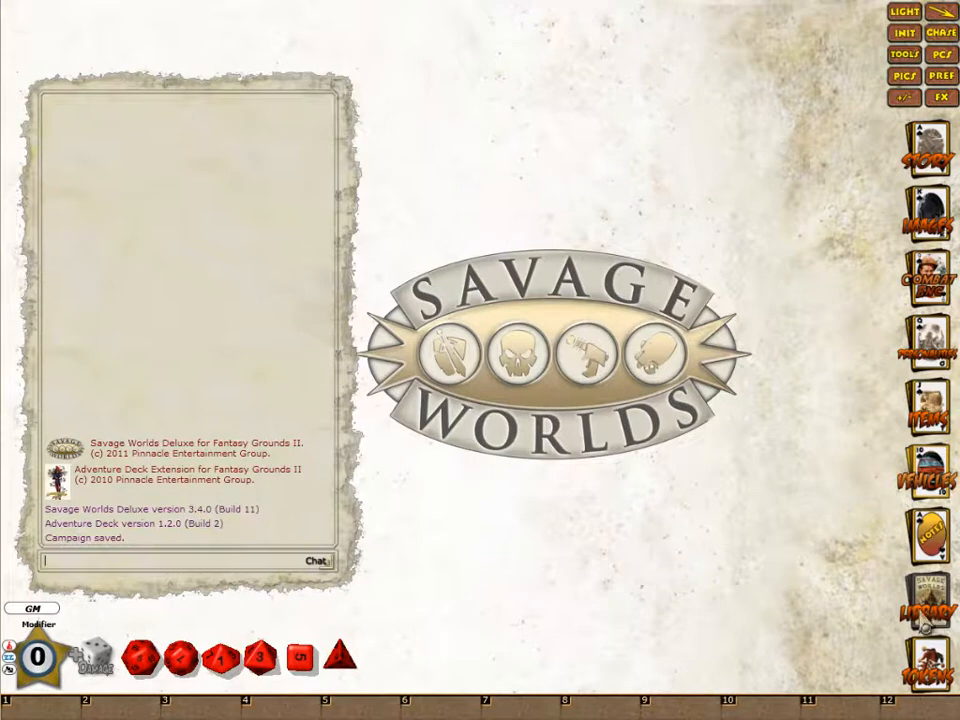
Step: Open the library's module activation list and enlarge its window to show more modules
{"action": "left_click", "coordinate": [935, 625]}
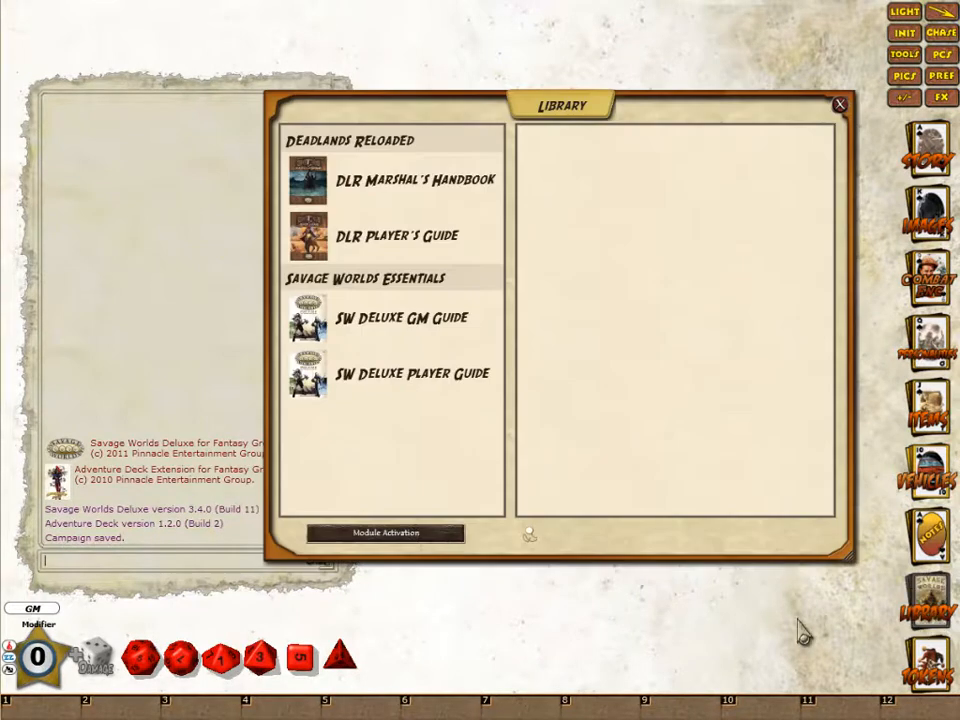
{"action": "left_click", "coordinate": [390, 538]}
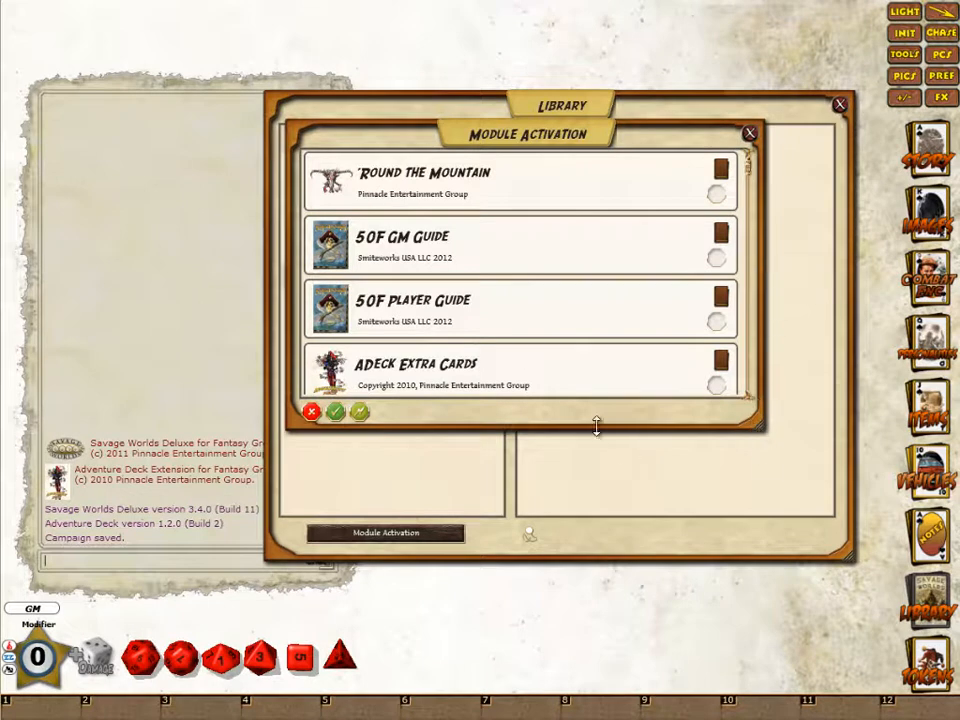
{"action": "left_click_drag", "start_coordinate": [538, 427], "coordinate": [533, 503]}
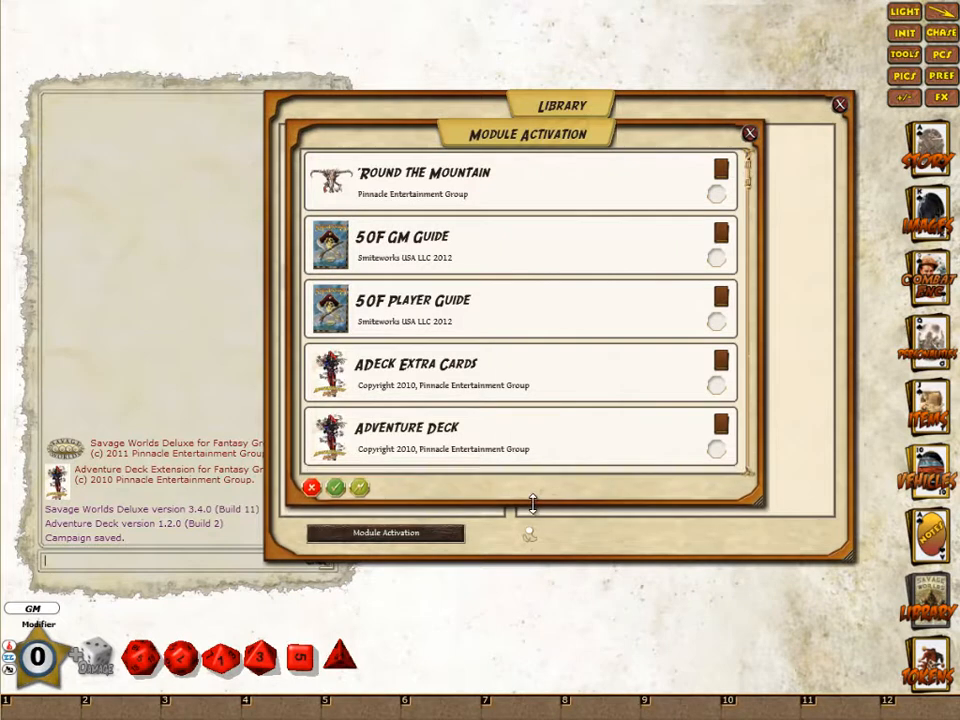
{"action": "left_click", "coordinate": [922, 160]}
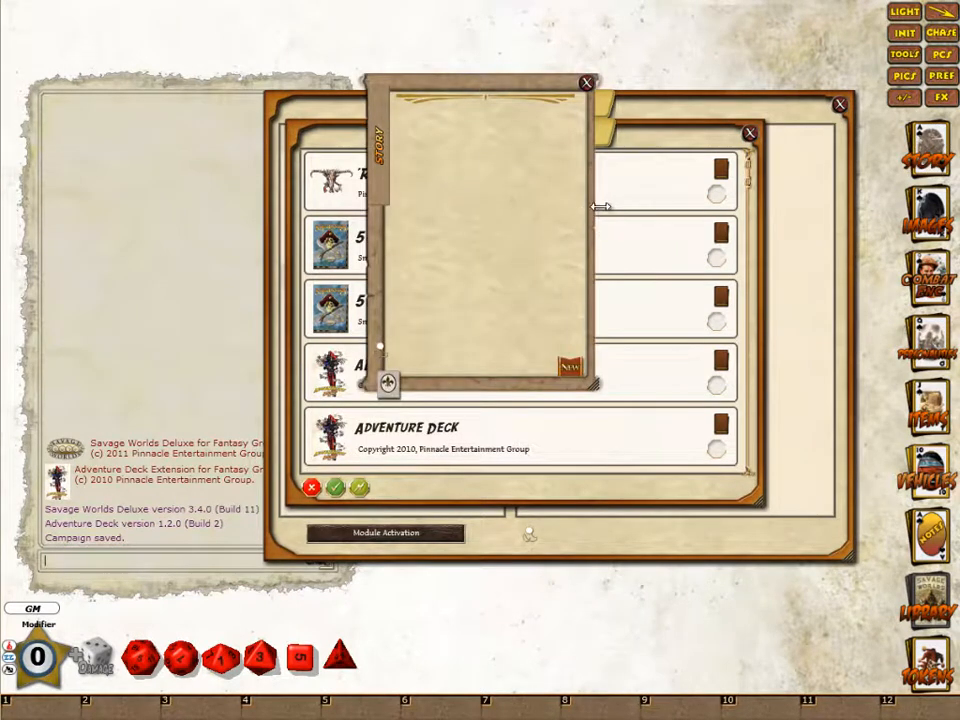
{"action": "left_click", "coordinate": [587, 83]}
{"action": "left_click_drag", "start_coordinate": [658, 503], "coordinate": [650, 627]}
{"action": "left_click_drag", "start_coordinate": [755, 222], "coordinate": [776, 208]}
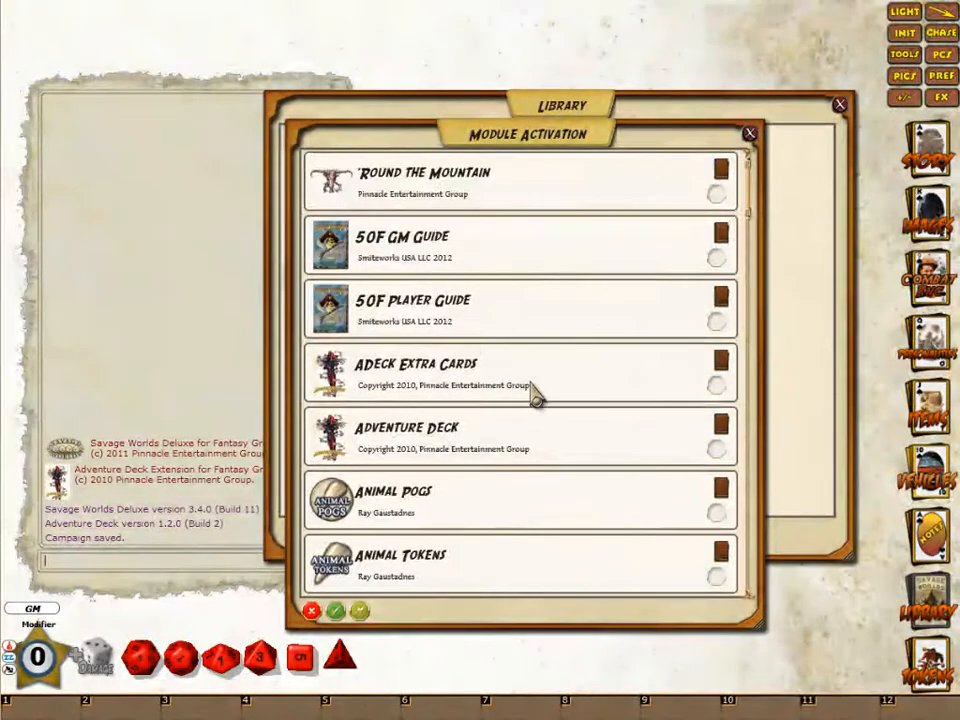
Step: Load the DLR Player's Guide module and close the module list and the library
{"action": "scroll", "coordinate": [533, 397], "scroll_direction": "down", "scroll_amount": 7}
{"action": "scroll", "coordinate": [515, 465], "scroll_direction": "down", "scroll_amount": 5}
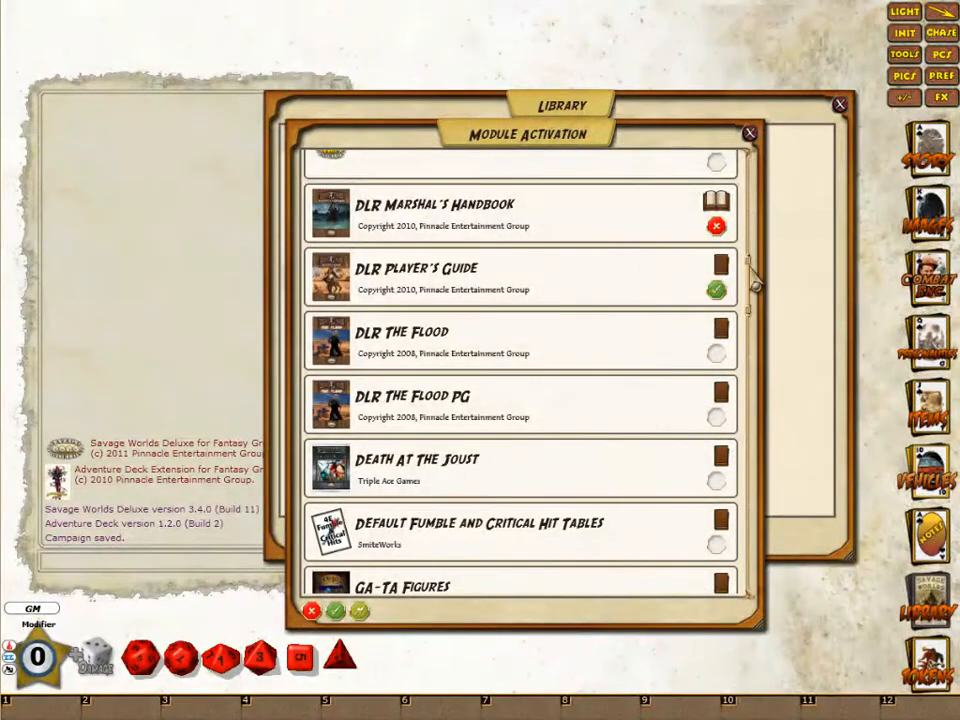
{"action": "left_click", "coordinate": [715, 290]}
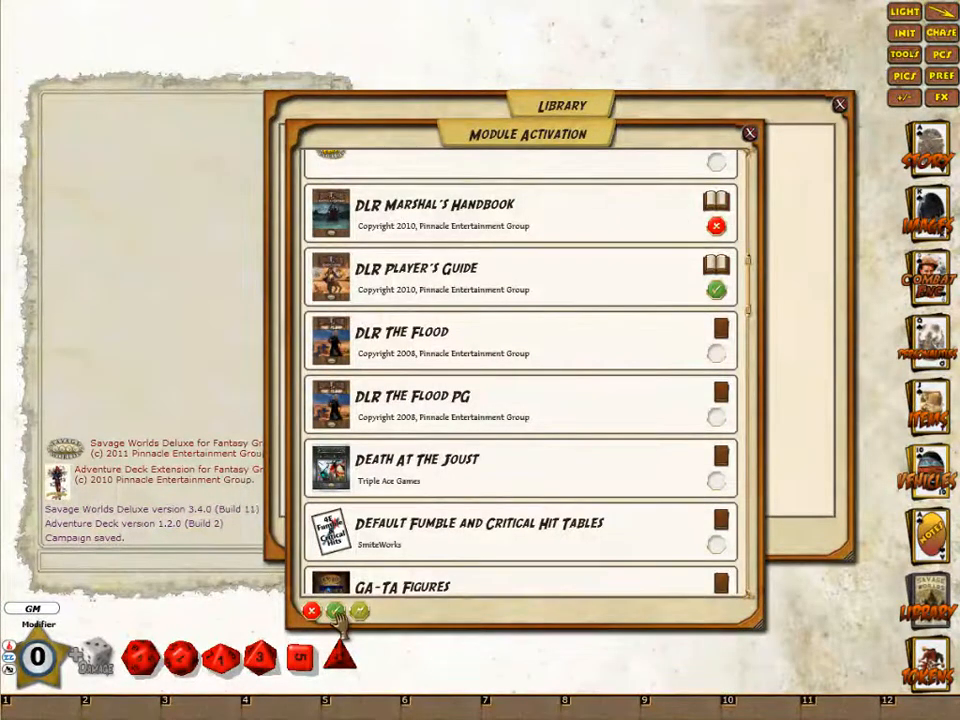
{"action": "left_click", "coordinate": [751, 133]}
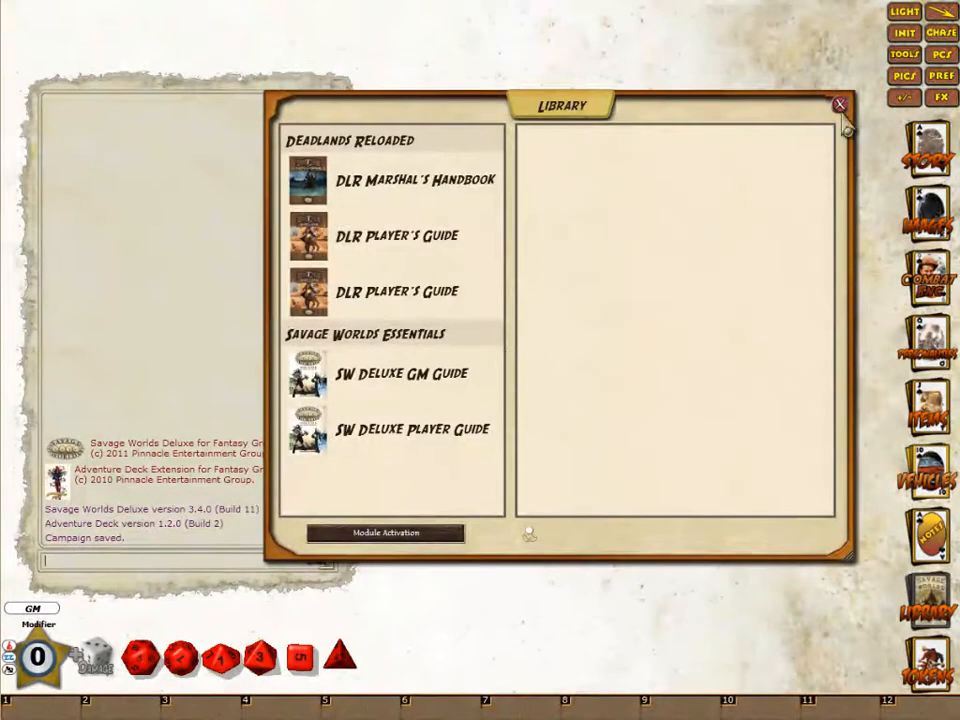
{"action": "left_click", "coordinate": [840, 105]}
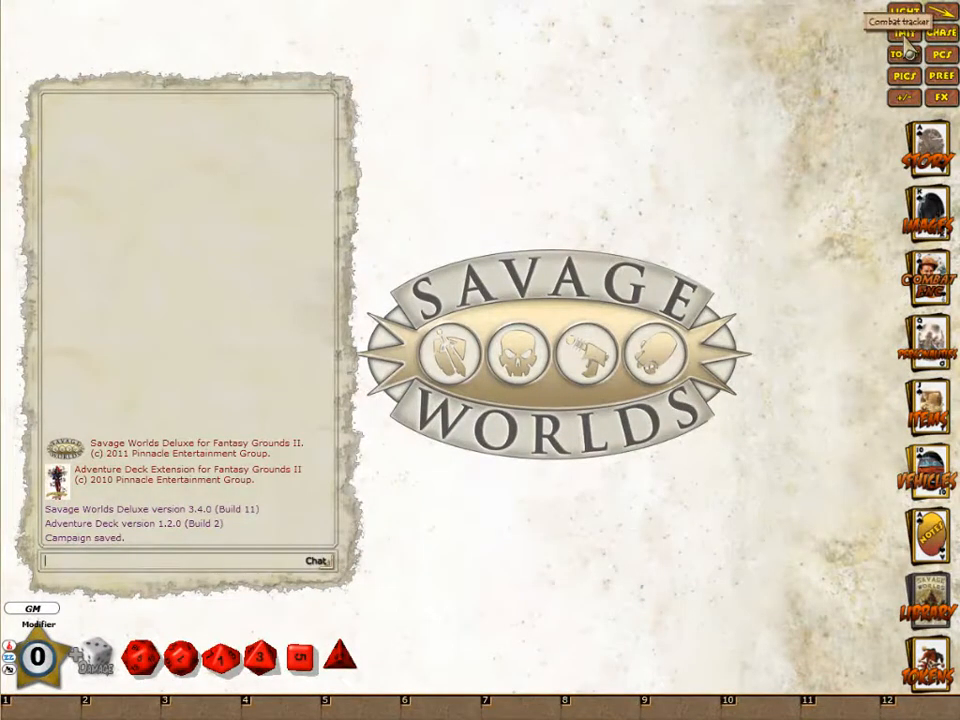
Step: Open the combat tracker and switch Minitrackers : Host controls to On in the Combat (GM) options
{"action": "left_click", "coordinate": [904, 46]}
{"action": "left_click_drag", "start_coordinate": [364, 377], "coordinate": [621, 381]}
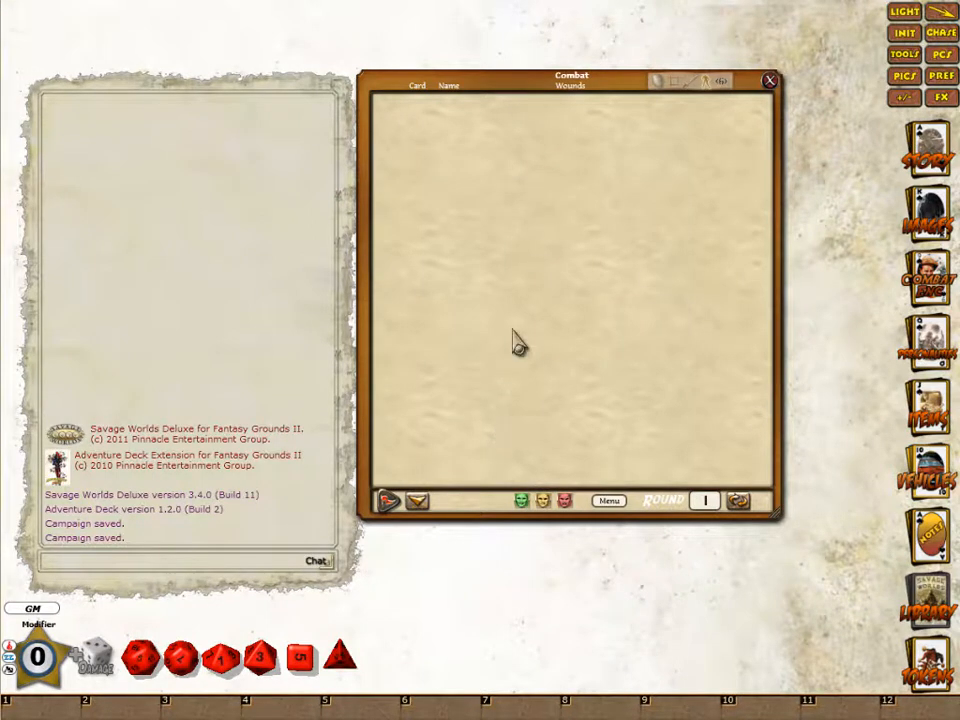
{"action": "left_click", "coordinate": [941, 84]}
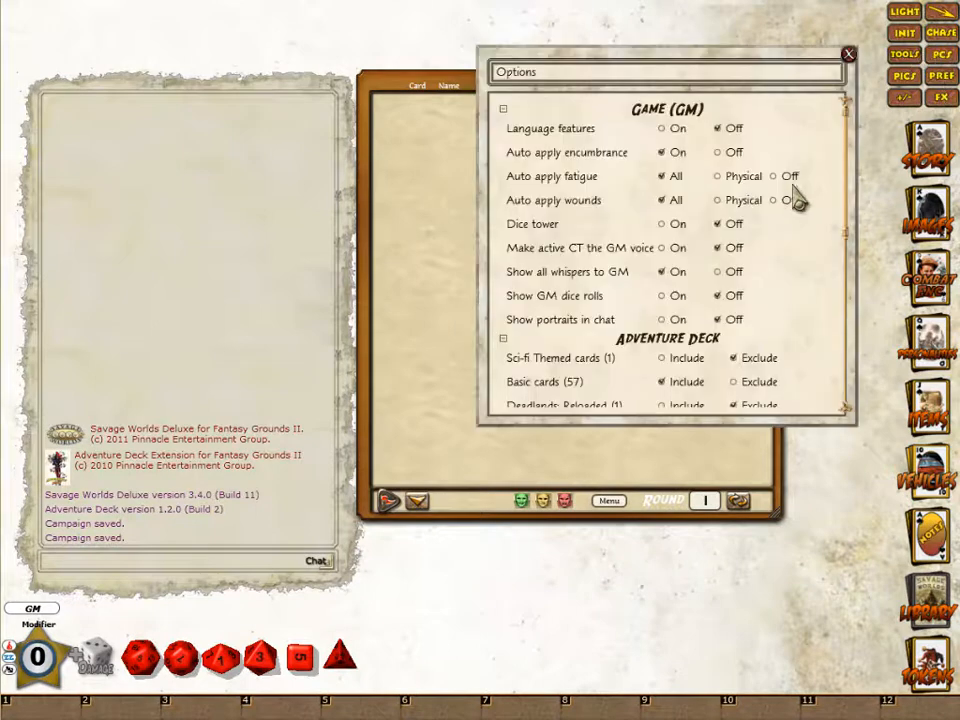
{"action": "left_click", "coordinate": [504, 342]}
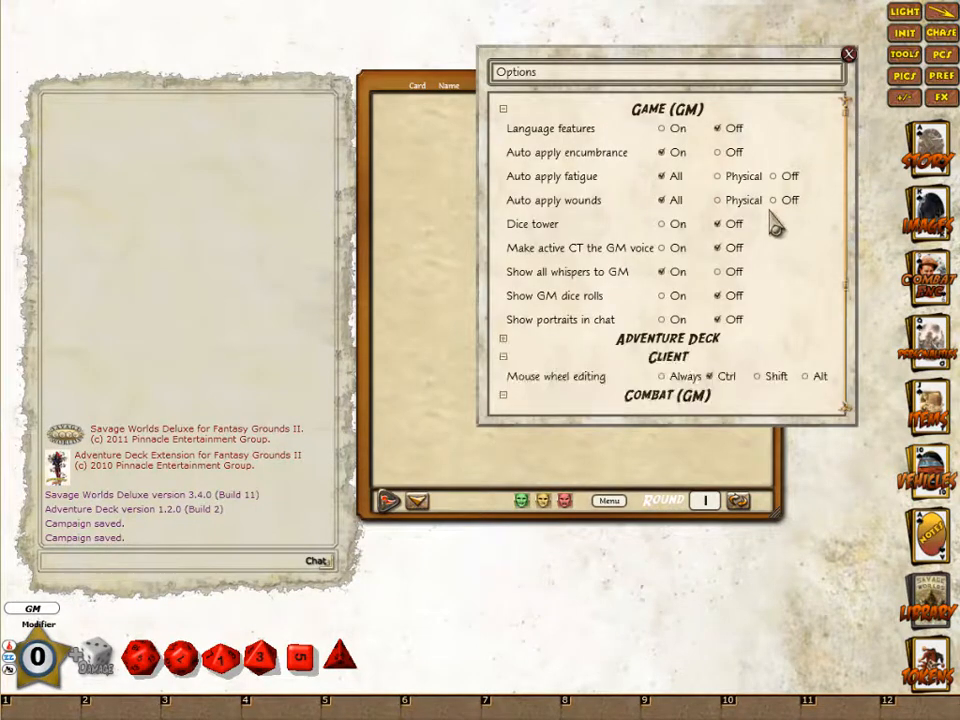
{"action": "scroll", "coordinate": [636, 262], "scroll_direction": "down", "scroll_amount": 5}
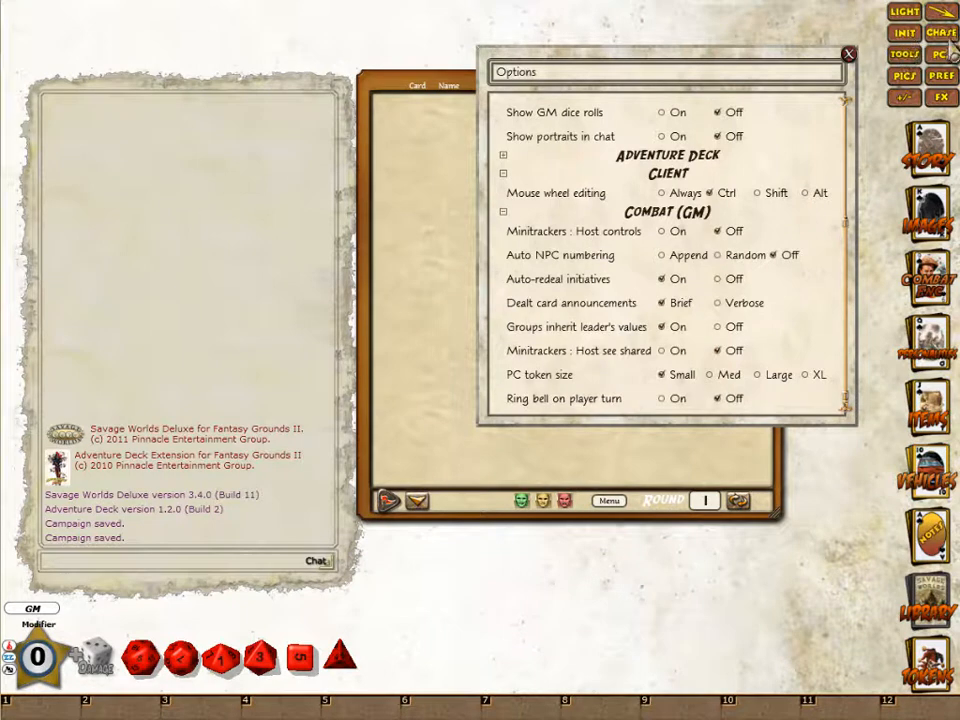
{"action": "left_click", "coordinate": [662, 231]}
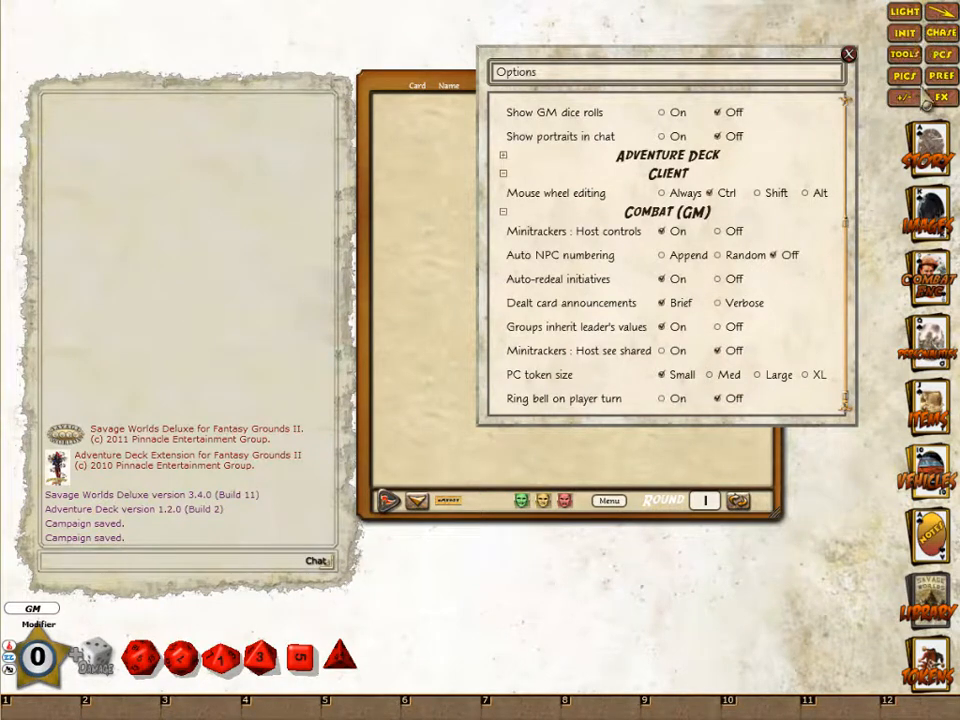
Step: Share the minitracker with the players from the combat tracker
{"action": "left_click", "coordinate": [443, 289]}
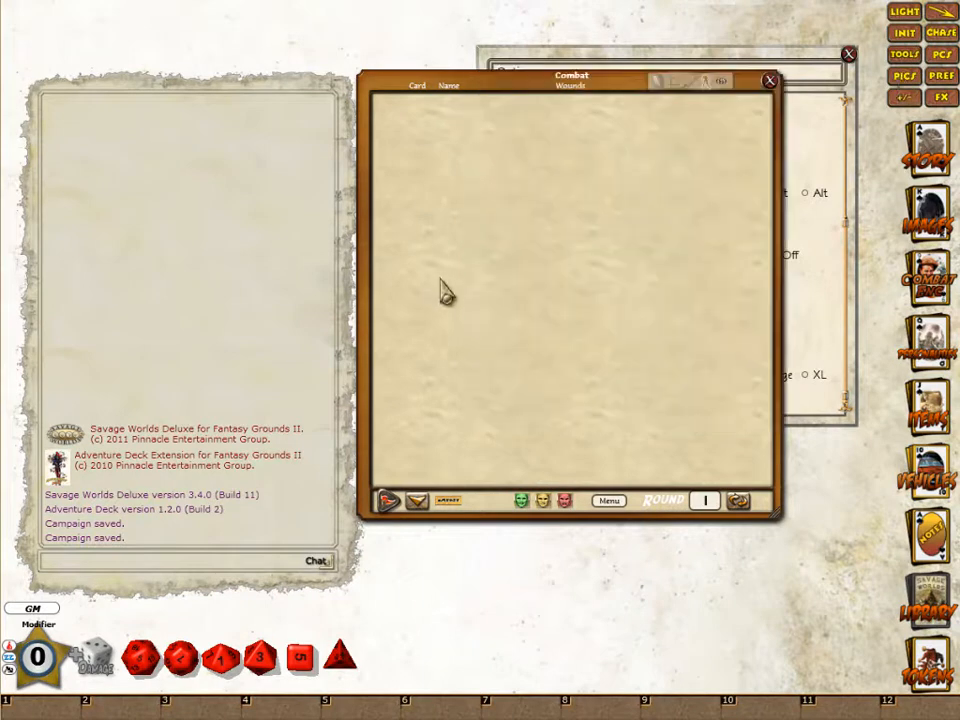
{"action": "left_click", "coordinate": [456, 512]}
{"action": "right_click", "coordinate": [455, 512]}
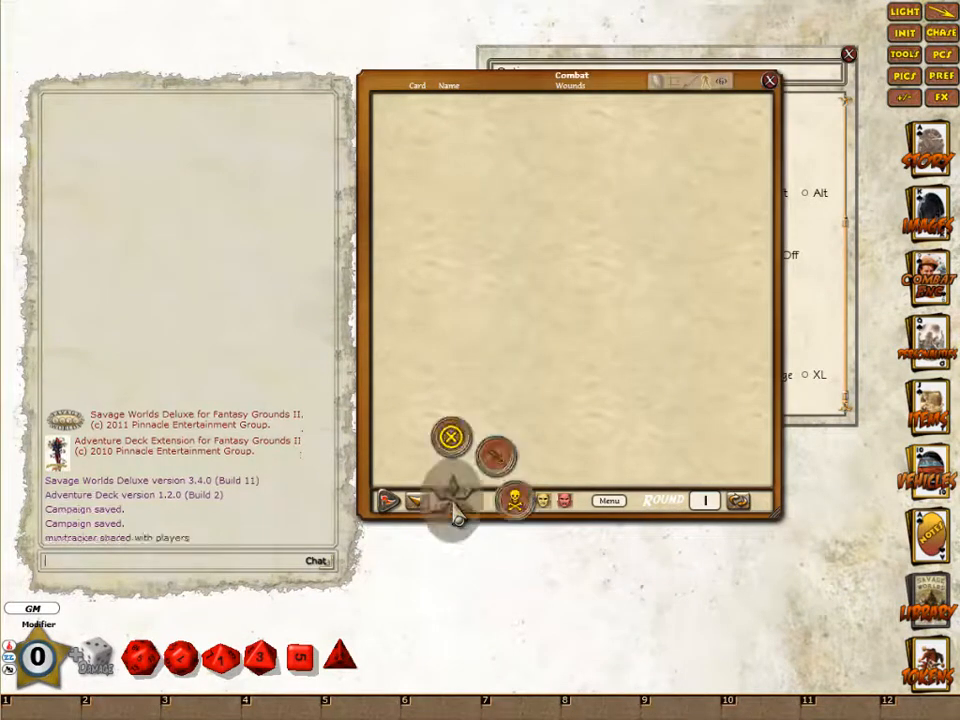
{"action": "left_click", "coordinate": [522, 524]}
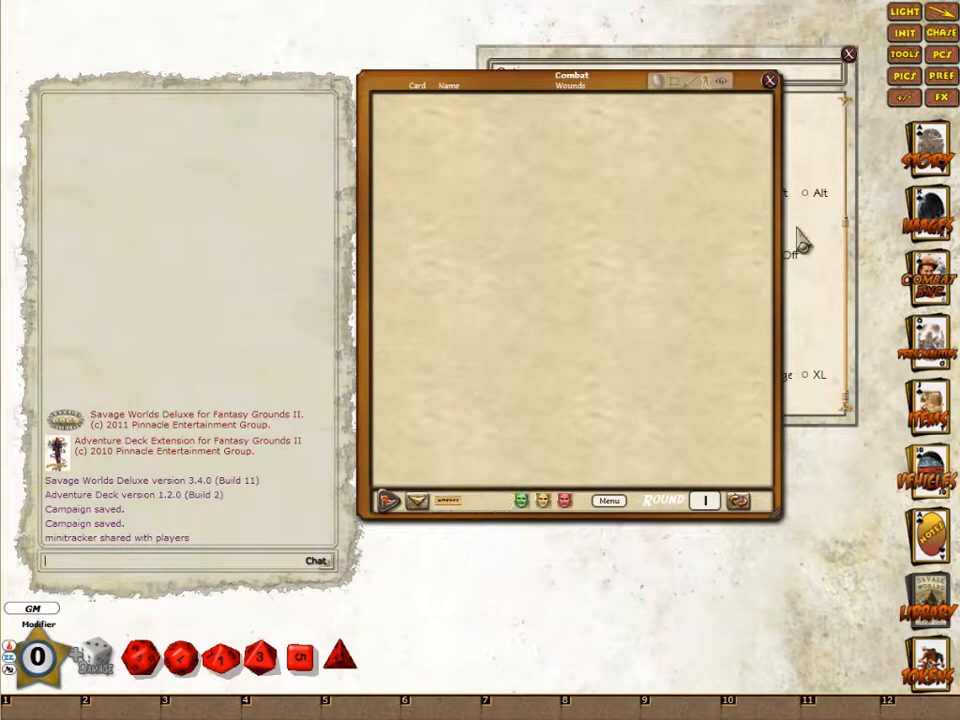
Step: Examine the combat tracker's menu options, including Add all Allies
{"action": "right_click", "coordinate": [612, 505]}
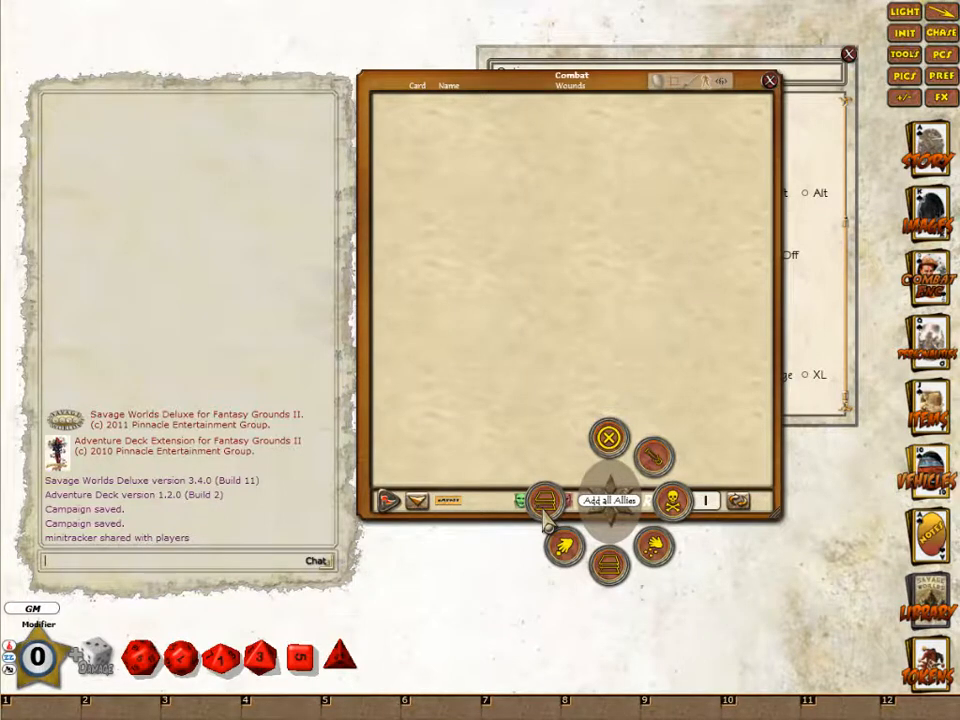
{"action": "right_click", "coordinate": [568, 370]}
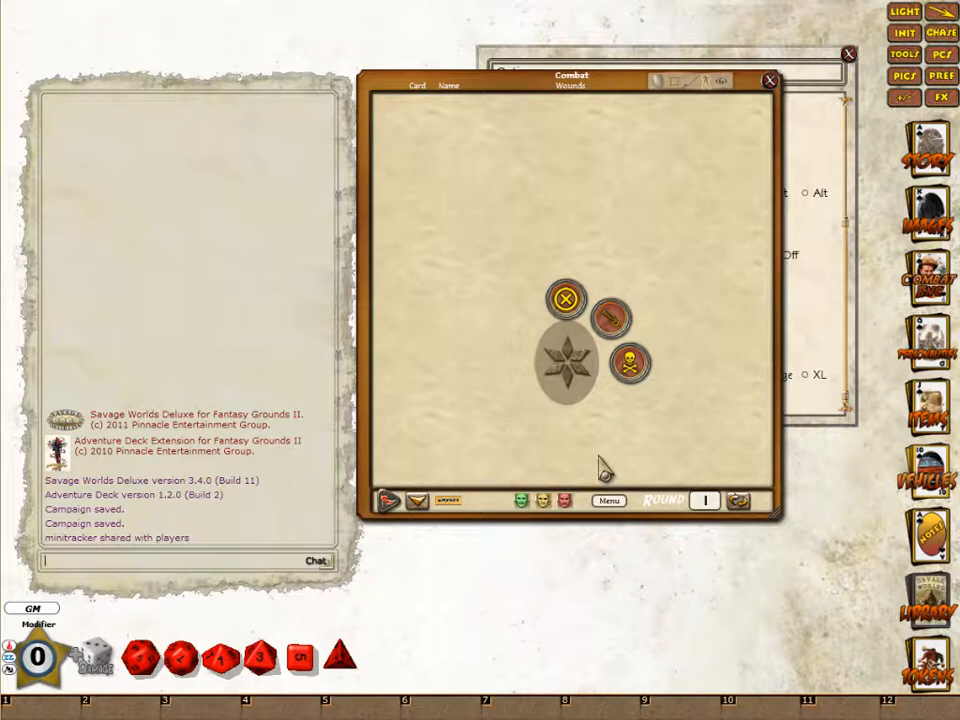
{"action": "left_click", "coordinate": [613, 503]}
{"action": "left_click", "coordinate": [613, 503]}
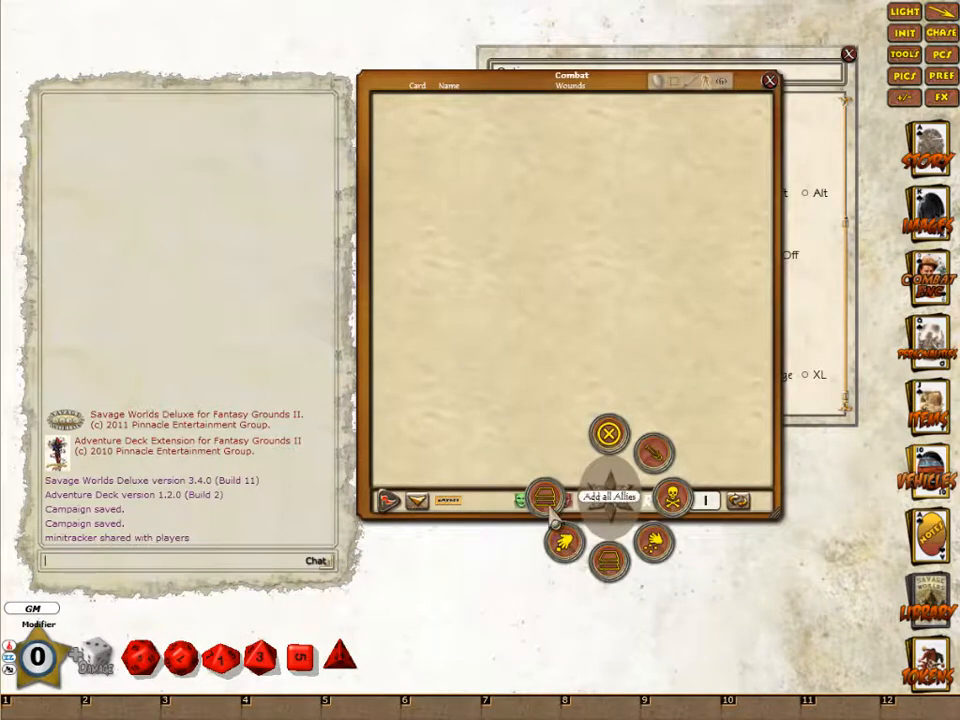
{"action": "left_click", "coordinate": [621, 424]}
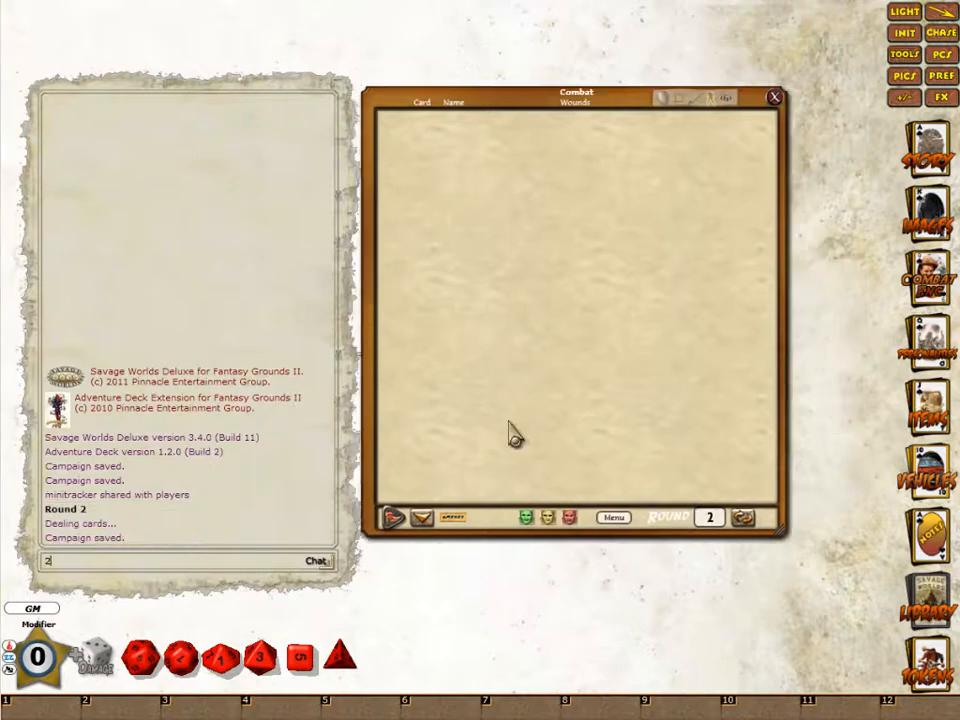
Step: Add the New Personality entry to the combat tracker, set its wounds value to -3 and close the tracker
{"action": "left_click", "coordinate": [917, 325]}
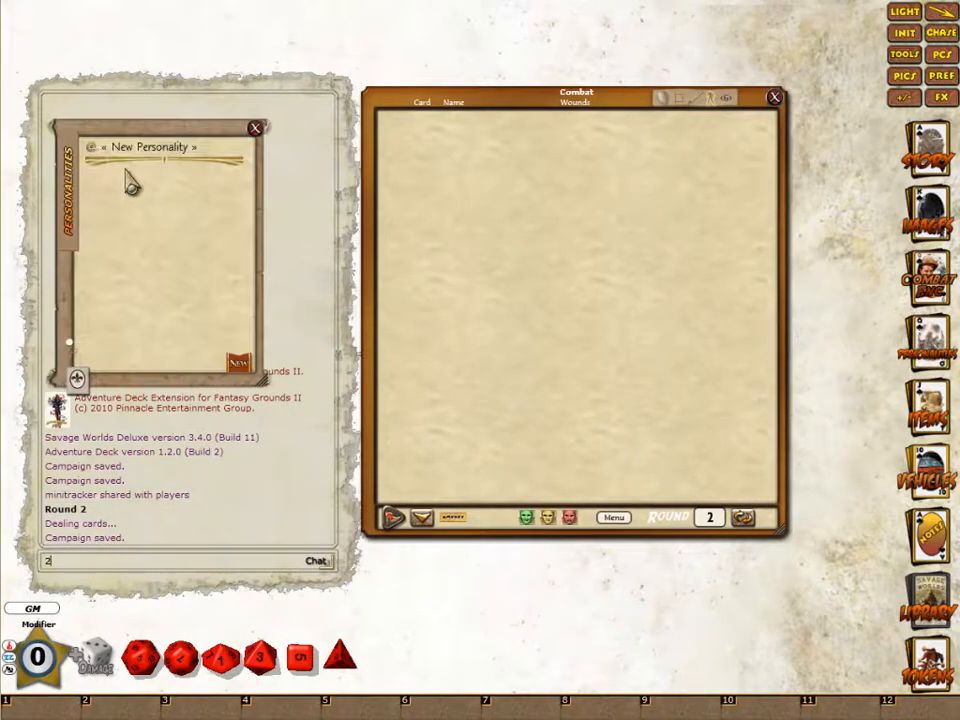
{"action": "left_click_drag", "start_coordinate": [91, 147], "coordinate": [474, 170]}
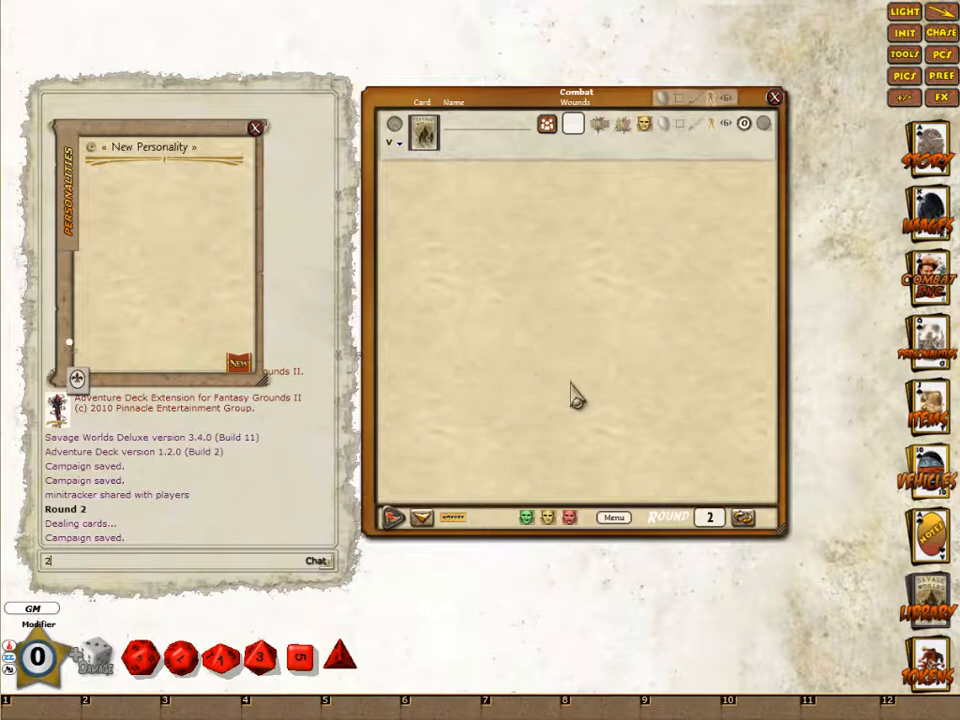
{"action": "left_click", "coordinate": [256, 128]}
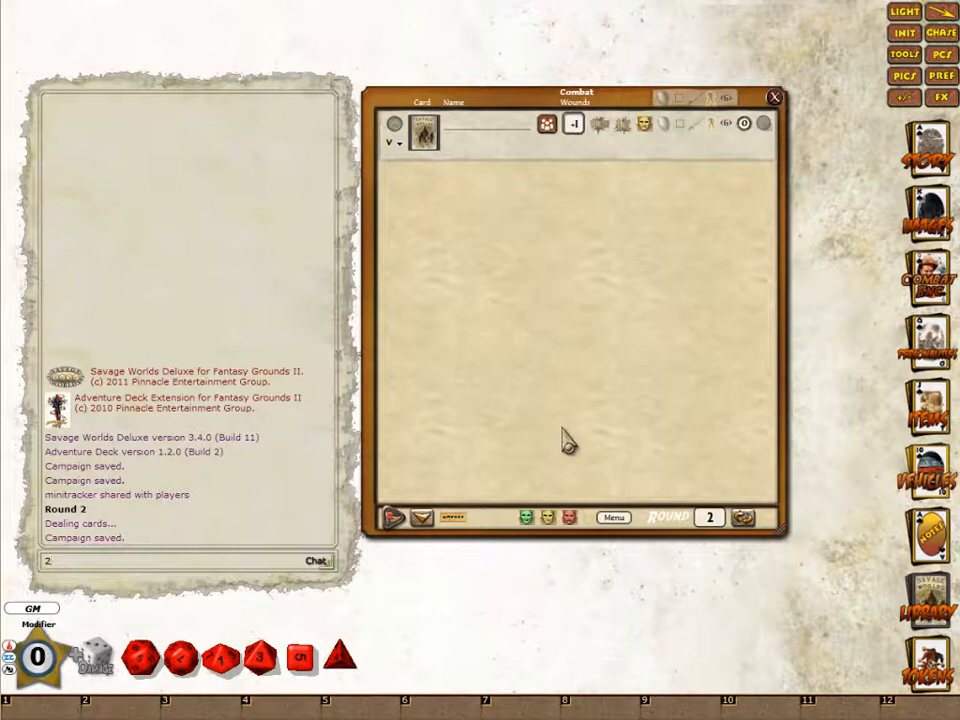
{"action": "double_click", "coordinate": [574, 125]}
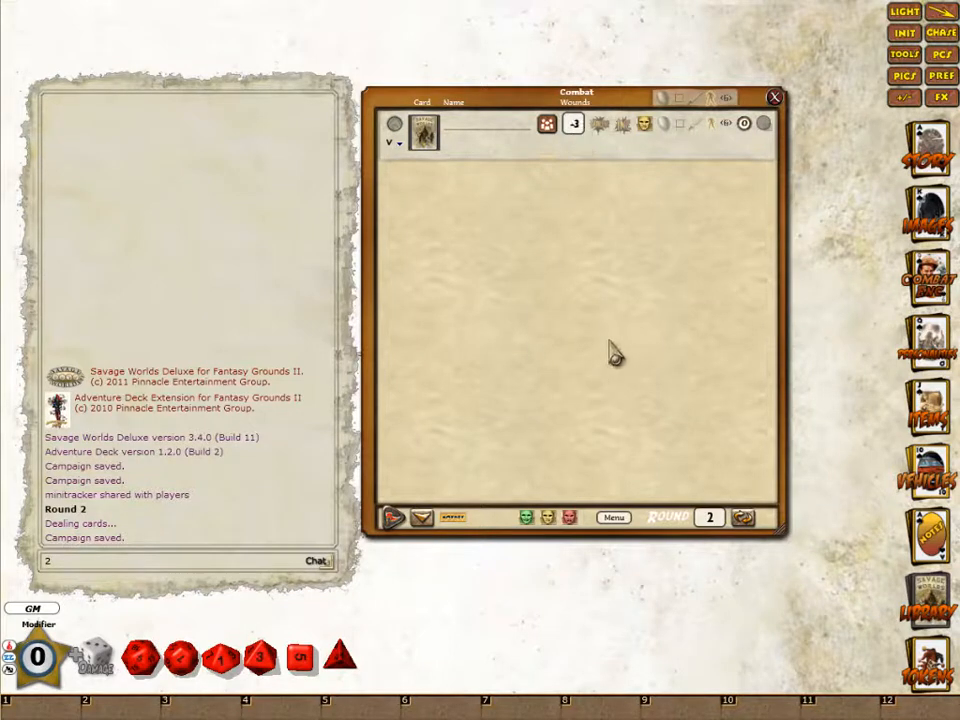
{"action": "left_click", "coordinate": [774, 97]}
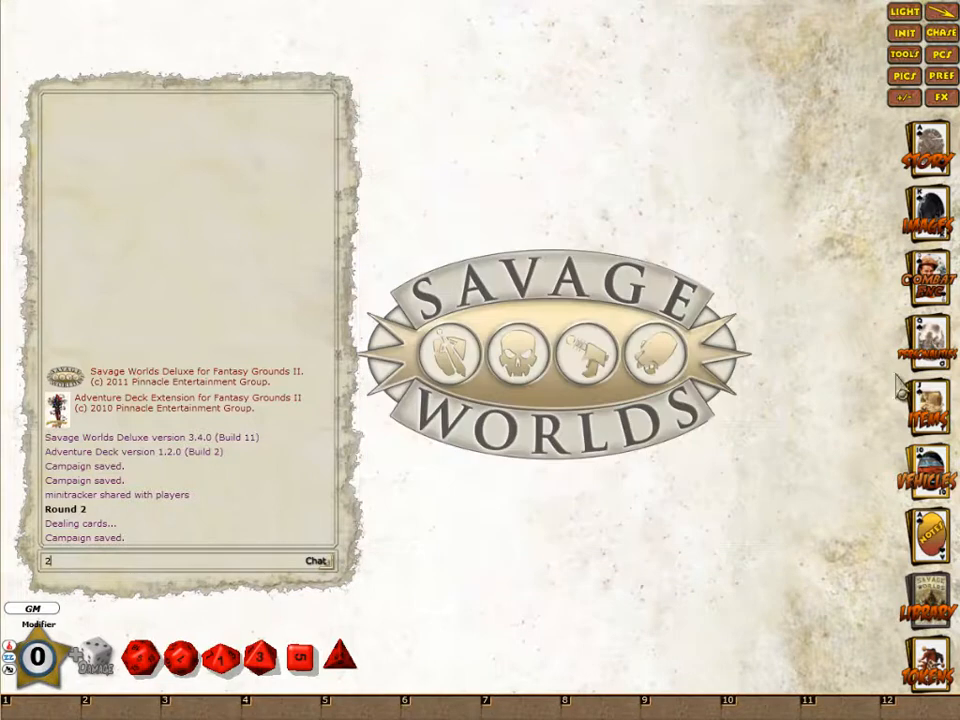
Step: Open the demo character's sheet from the character list and close the list
{"action": "left_click", "coordinate": [945, 58]}
{"action": "left_click", "coordinate": [360, 274]}
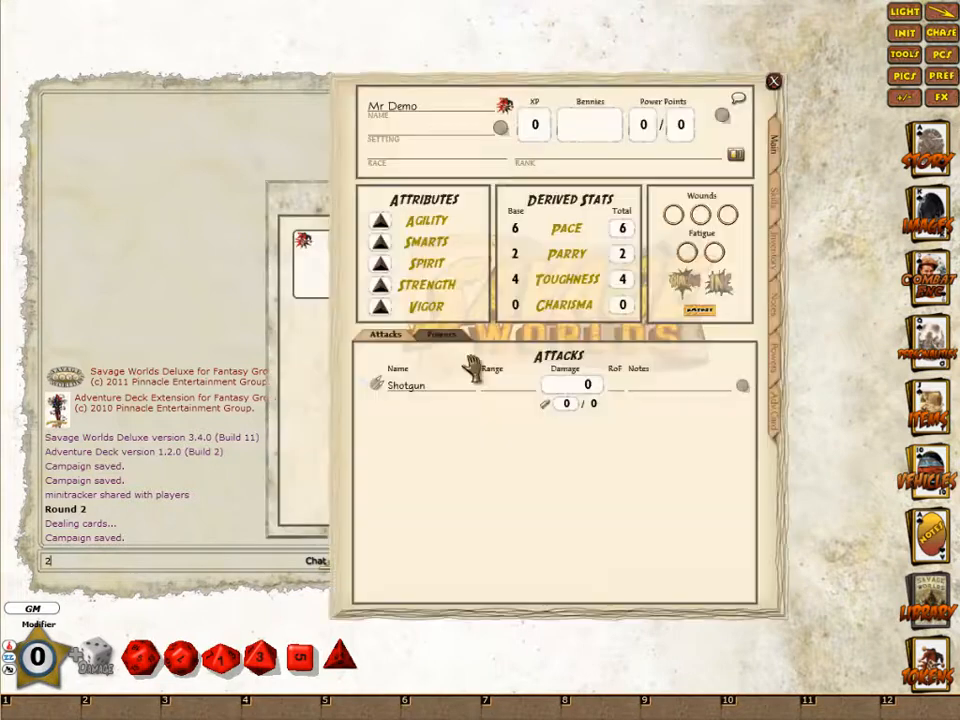
{"action": "left_click", "coordinate": [310, 405]}
{"action": "left_click", "coordinate": [686, 189]}
{"action": "left_click_drag", "start_coordinate": [667, 543], "coordinate": [699, 512]}
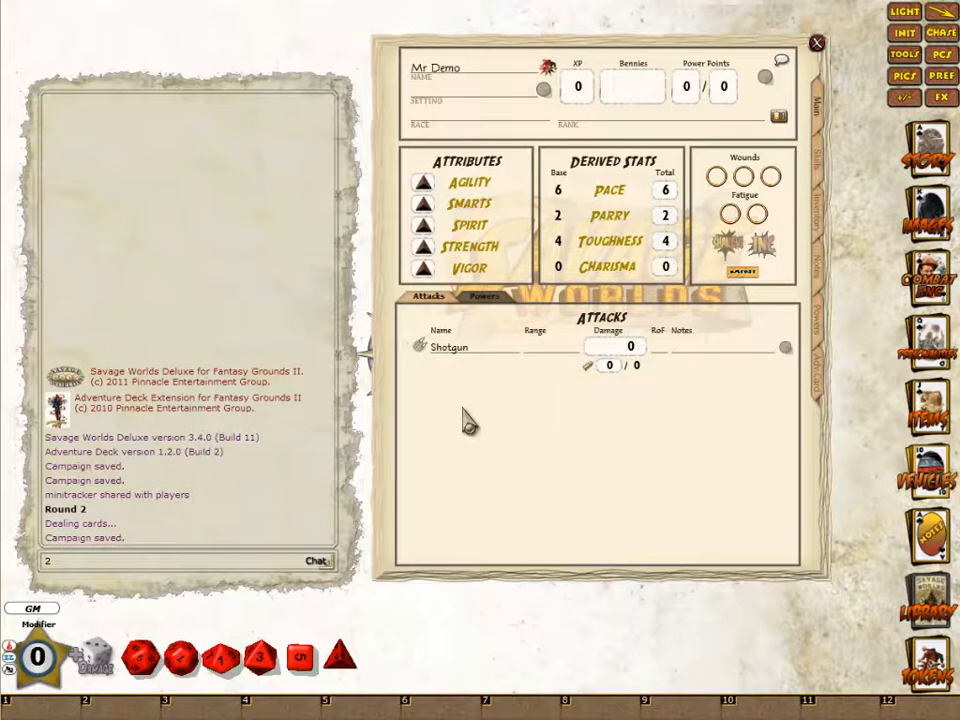
Step: Set the numbered option on the character's Shotgun attack to Two and roll the attack
{"action": "right_click", "coordinate": [425, 360]}
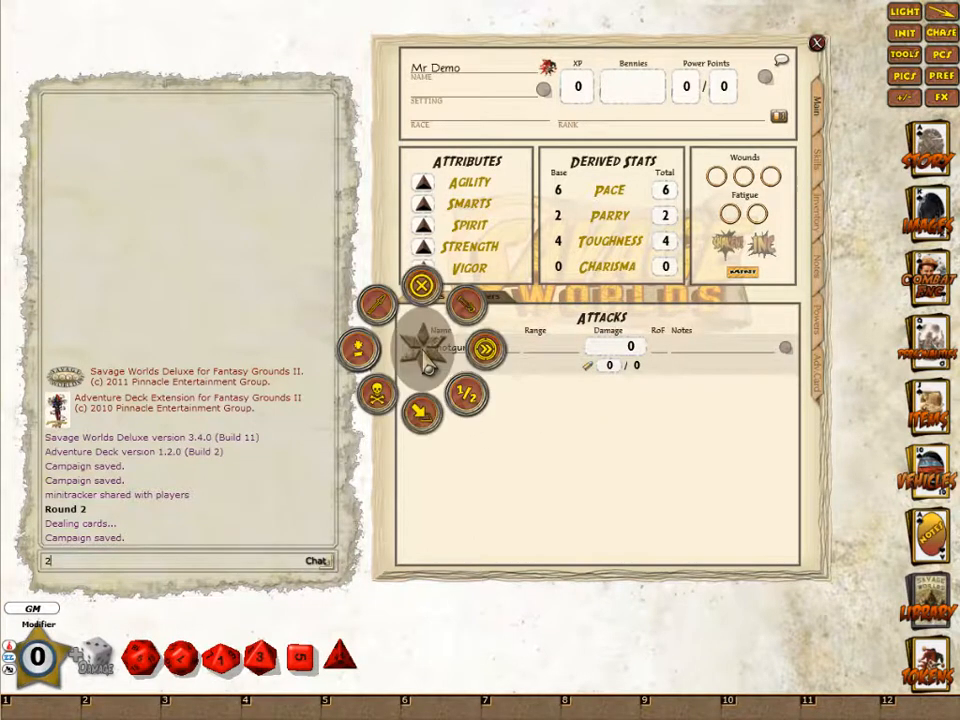
{"action": "left_click", "coordinate": [474, 398]}
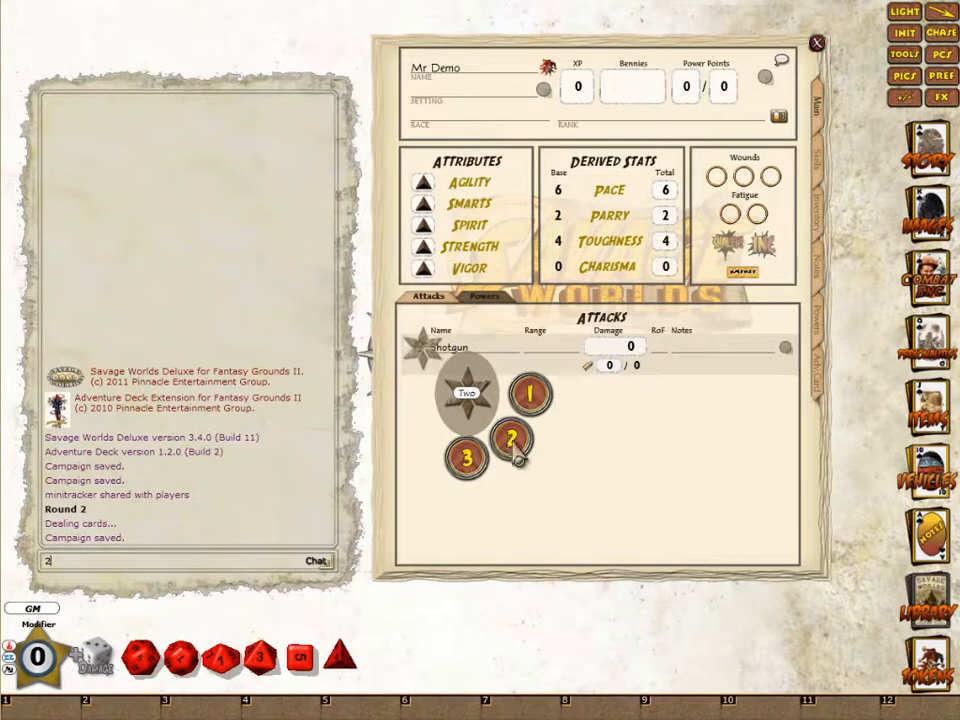
{"action": "left_click", "coordinate": [510, 439]}
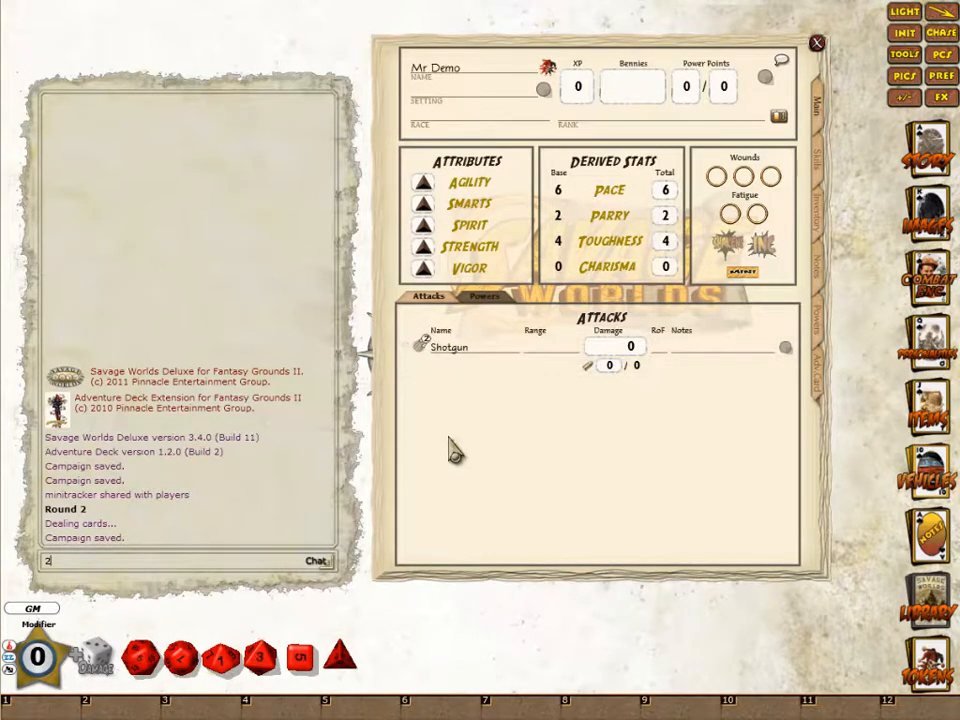
{"action": "double_click", "coordinate": [421, 347]}
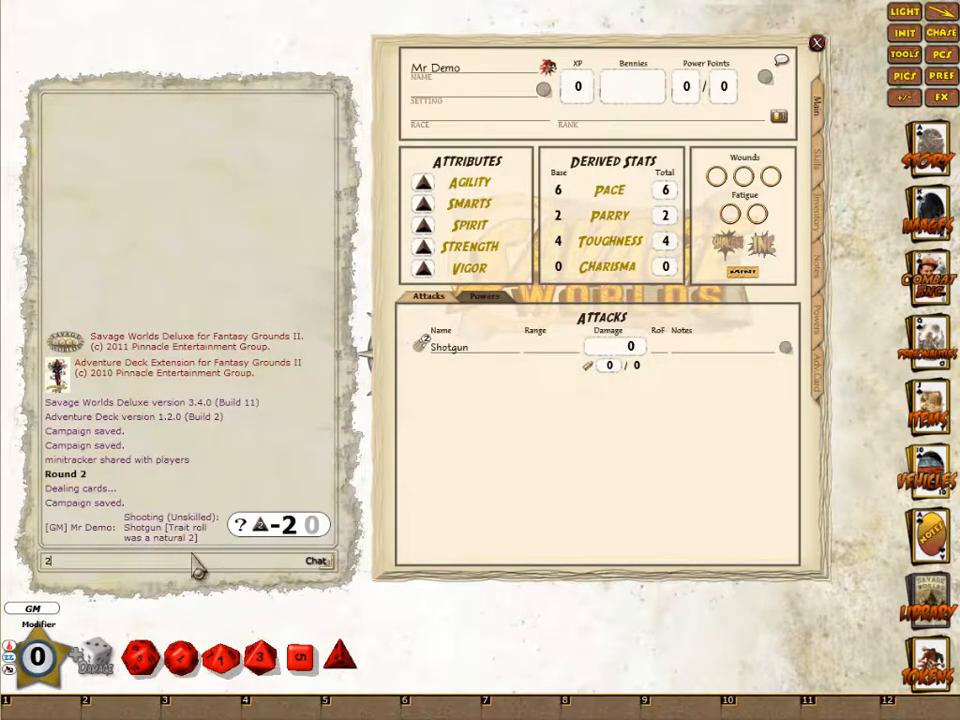
{"action": "left_click_drag", "start_coordinate": [418, 351], "coordinate": [412, 360]}
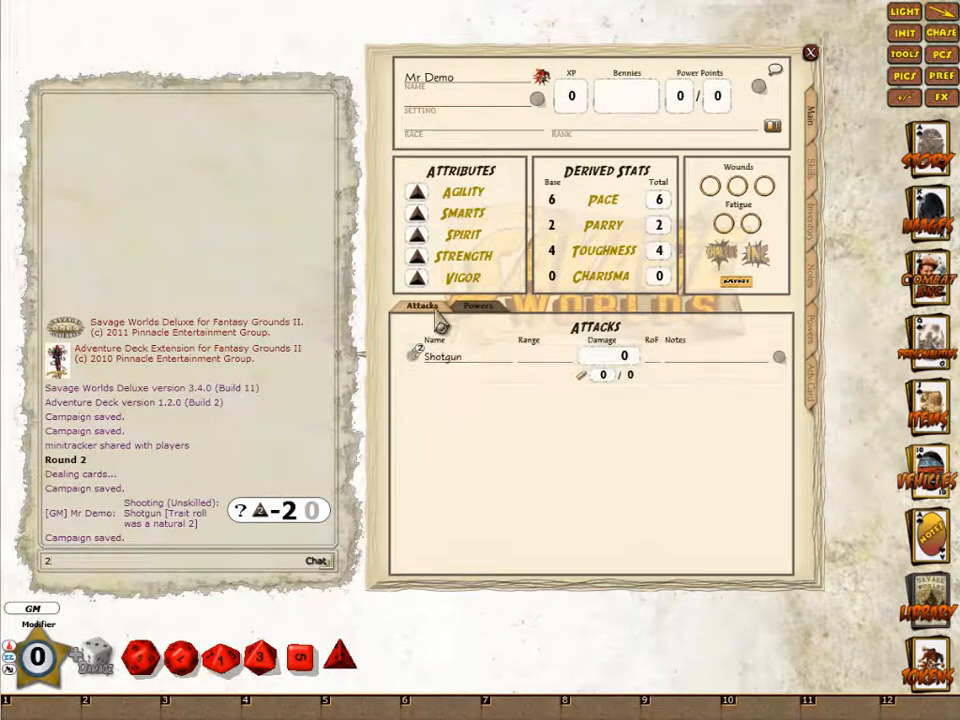
Step: Look through the Mundane, Weapons, Armor, Vehicles and Notes pages of the demo character's inventory
{"action": "left_click", "coordinate": [820, 235]}
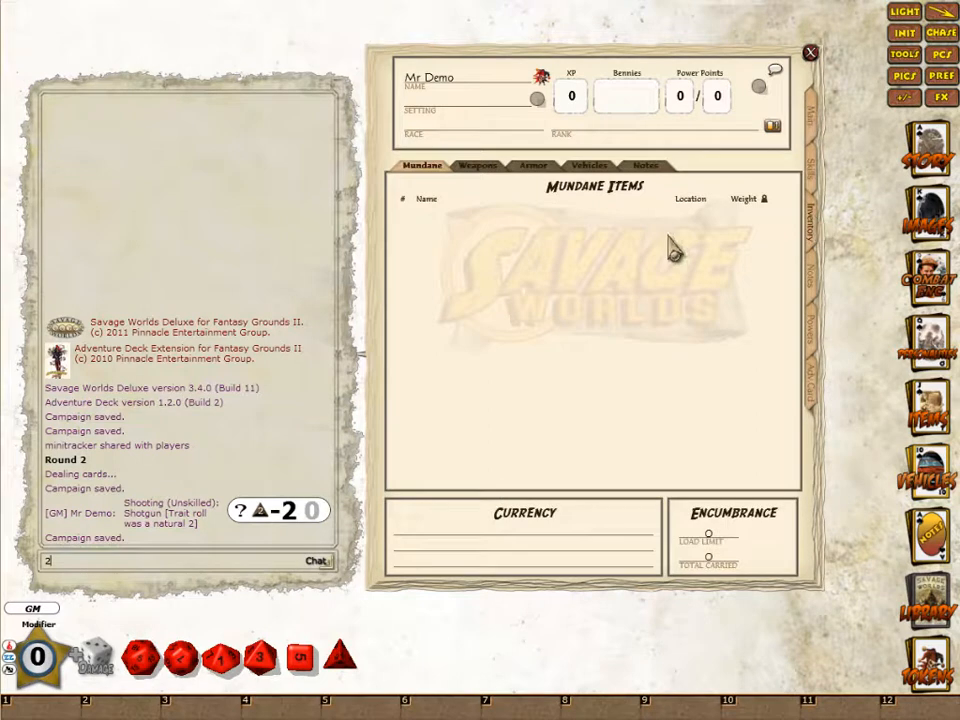
{"action": "left_click", "coordinate": [477, 166]}
{"action": "left_click", "coordinate": [533, 166]}
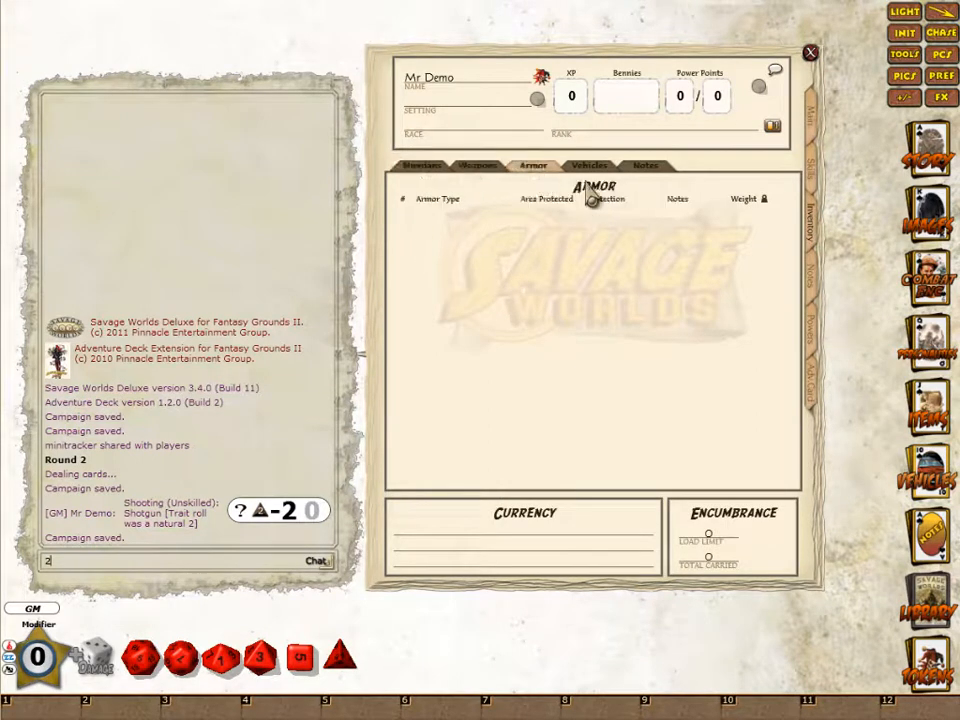
{"action": "left_click", "coordinate": [589, 166]}
{"action": "left_click", "coordinate": [645, 166]}
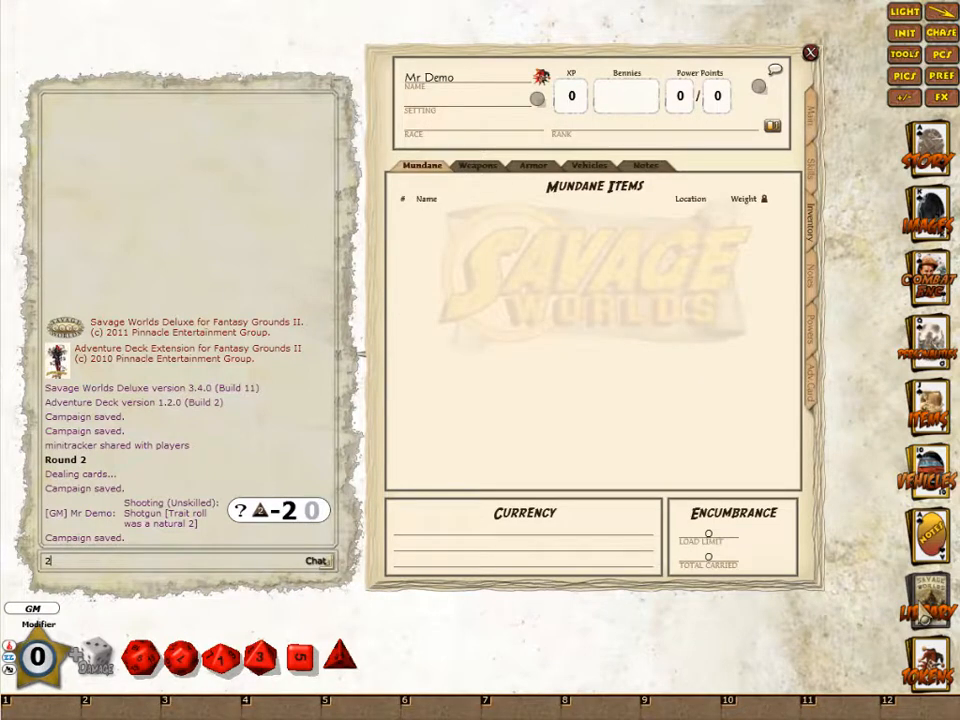
Step: Open the Gear List from the HOE Player's Guide in the library, place it beside the character sheet and close the library
{"action": "left_click", "coordinate": [922, 608]}
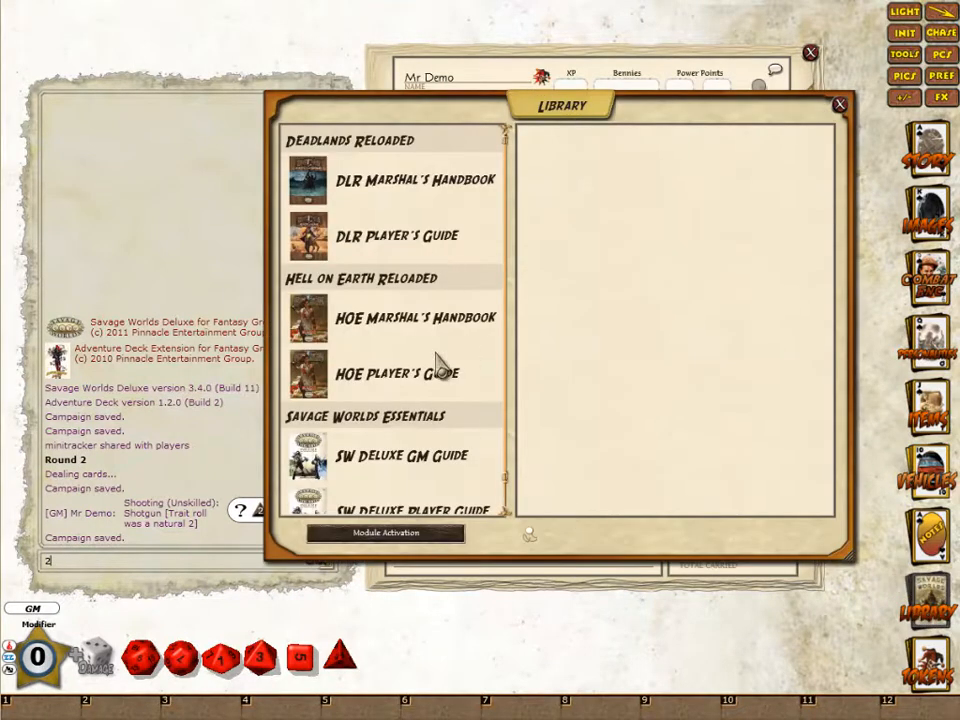
{"action": "left_click", "coordinate": [443, 385]}
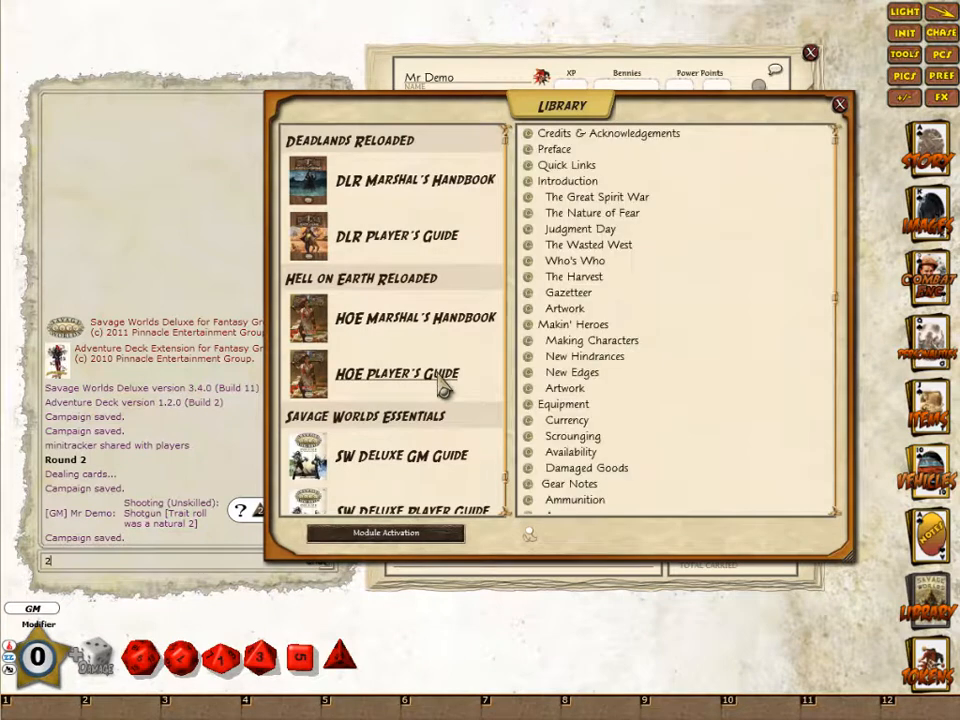
{"action": "scroll", "coordinate": [648, 350], "scroll_direction": "down", "scroll_amount": 2}
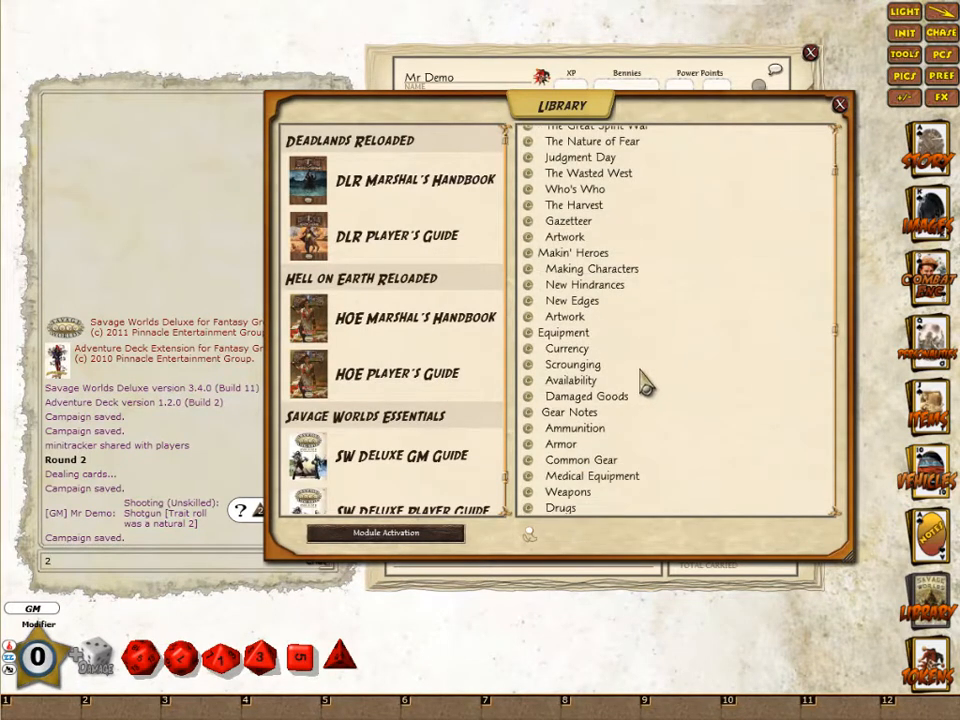
{"action": "scroll", "coordinate": [640, 383], "scroll_direction": "down", "scroll_amount": 2}
{"action": "scroll", "coordinate": [645, 383], "scroll_direction": "down", "scroll_amount": 3}
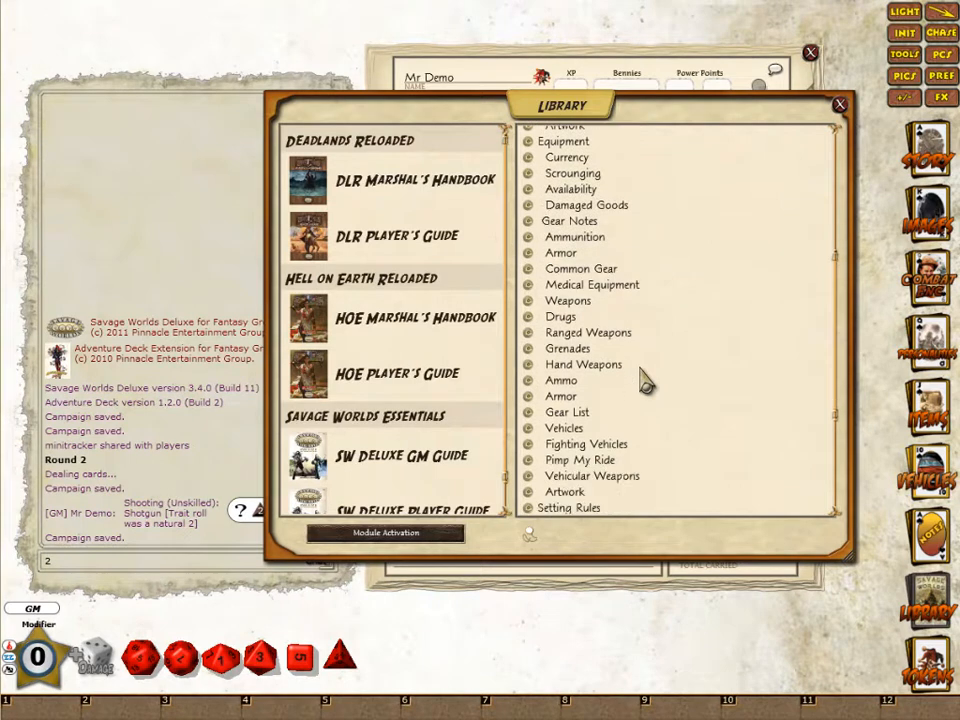
{"action": "left_click", "coordinate": [570, 413]}
{"action": "left_click_drag", "start_coordinate": [568, 540], "coordinate": [394, 392]}
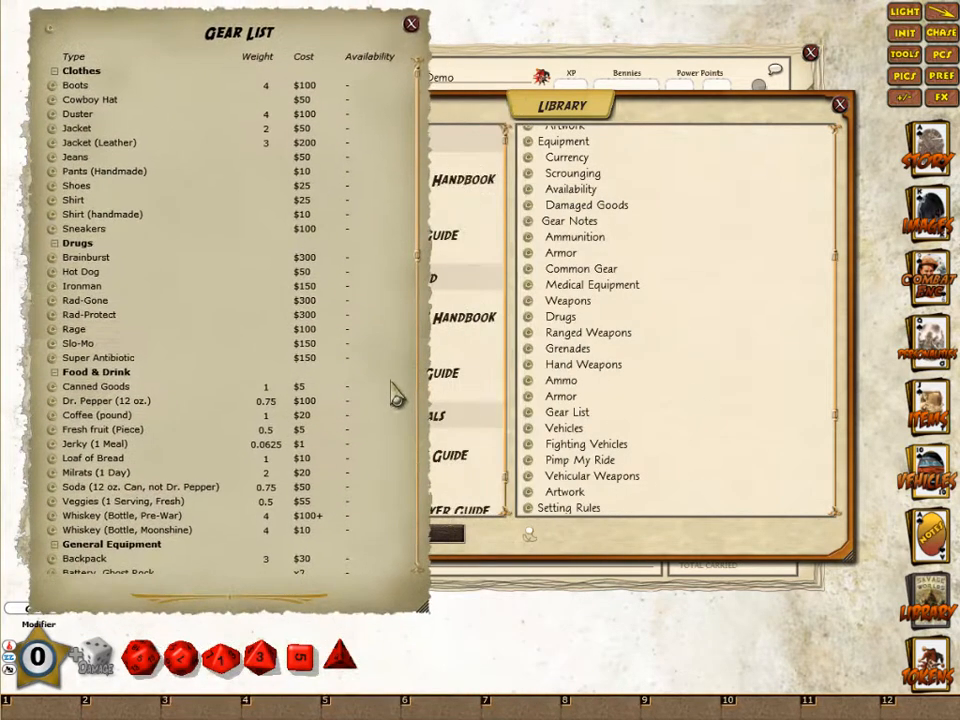
{"action": "left_click", "coordinate": [839, 104]}
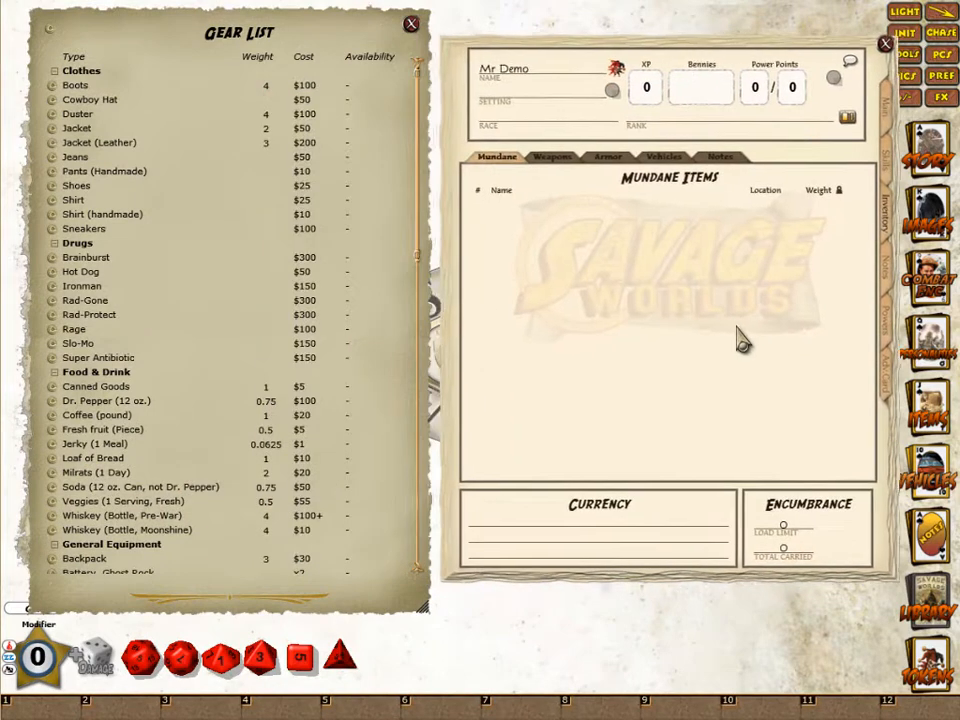
Step: Add Dr. Pepper (12 oz.), Battery, Ghost Rock and Geiger Counter from the Gear List to the character's mundane items
{"action": "scroll", "coordinate": [94, 250], "scroll_direction": "down", "scroll_amount": 3}
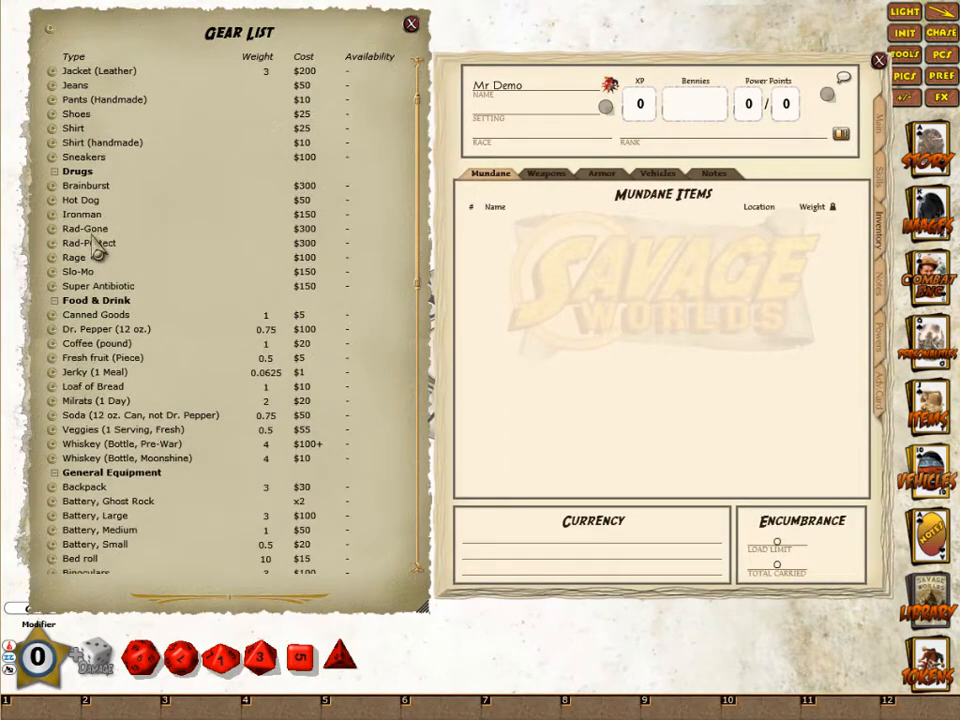
{"action": "left_click_drag", "start_coordinate": [52, 329], "coordinate": [565, 280]}
{"action": "scroll", "coordinate": [58, 450], "scroll_direction": "down", "scroll_amount": 3}
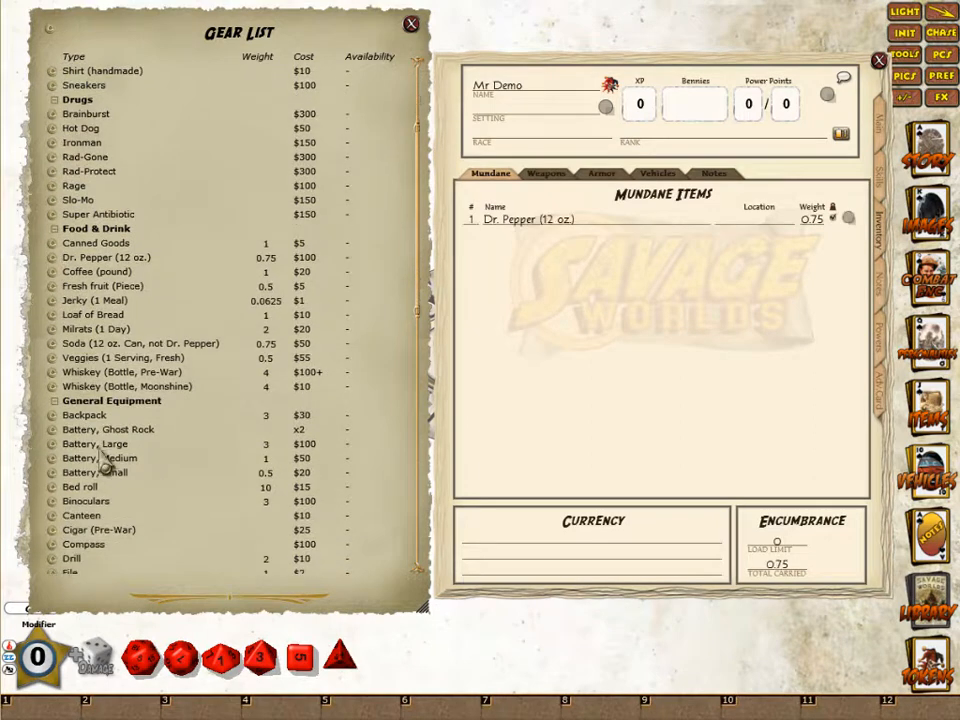
{"action": "left_click_drag", "start_coordinate": [52, 429], "coordinate": [660, 370]}
{"action": "scroll", "coordinate": [155, 480], "scroll_direction": "down", "scroll_amount": 4}
{"action": "scroll", "coordinate": [130, 500], "scroll_direction": "down", "scroll_amount": 3}
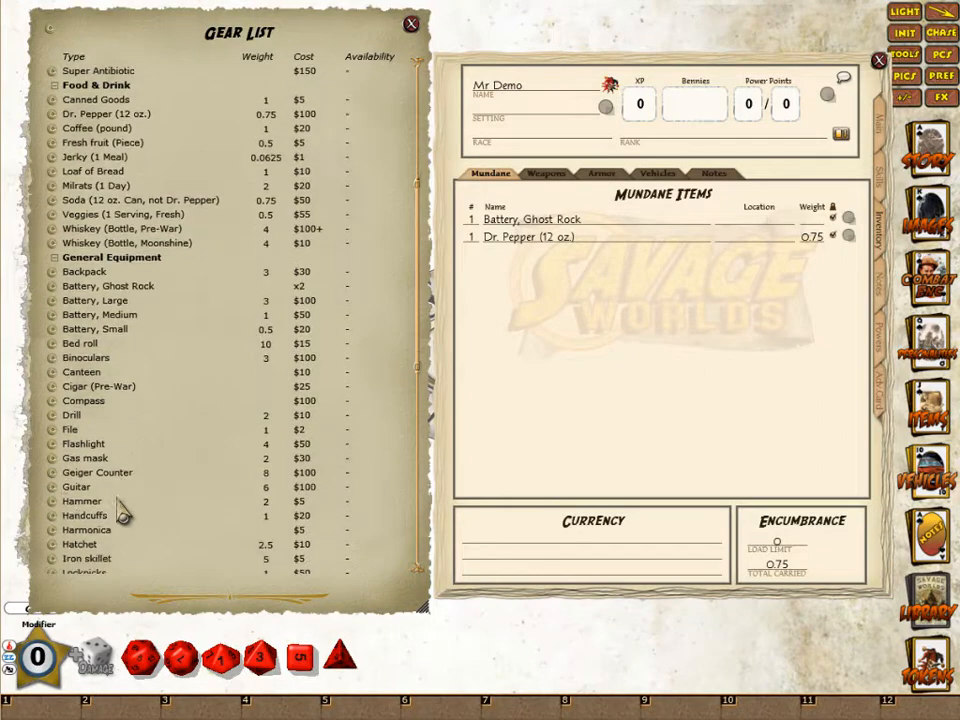
{"action": "left_click_drag", "start_coordinate": [56, 484], "coordinate": [588, 277]}
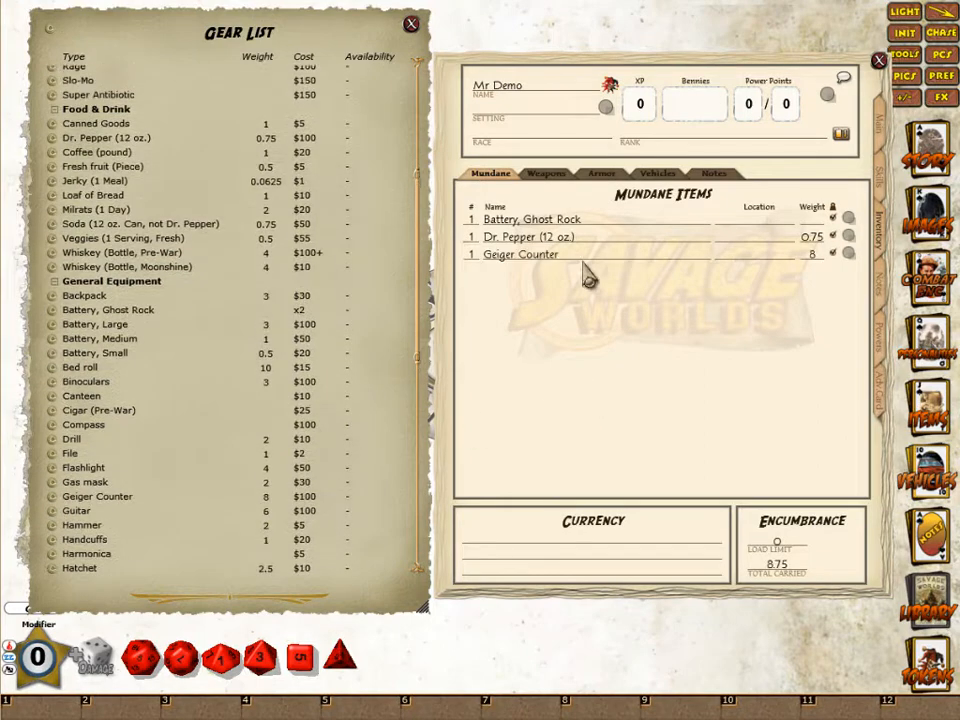
Step: Examine the item details of the Ghost Rock battery, the Dr. Pepper and the Geiger Counter in the inventory
{"action": "left_click", "coordinate": [849, 220]}
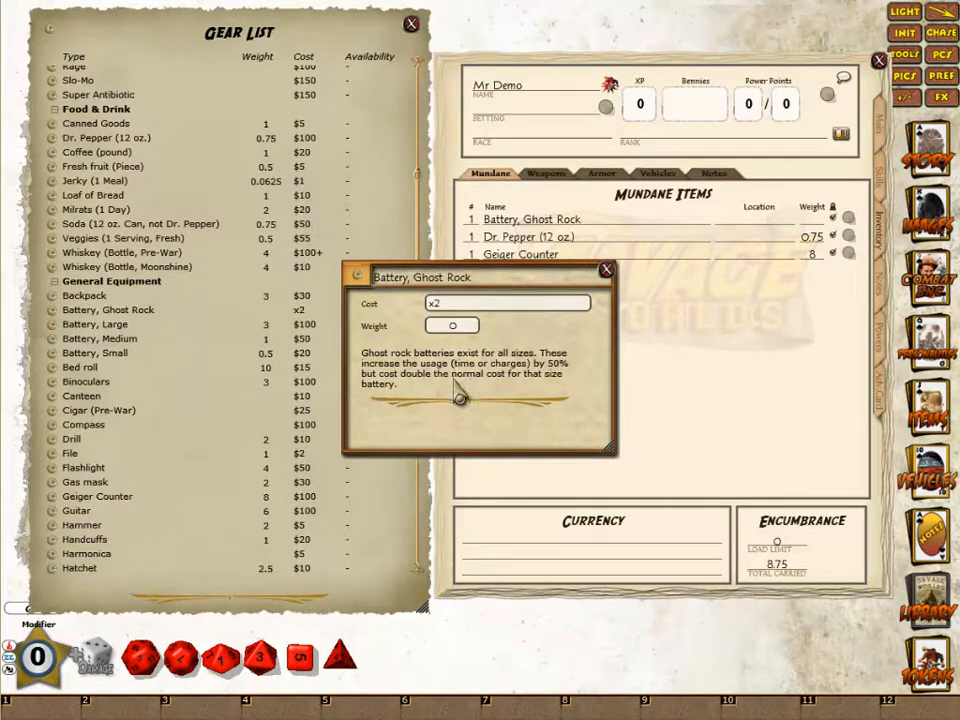
{"action": "left_click", "coordinate": [606, 269]}
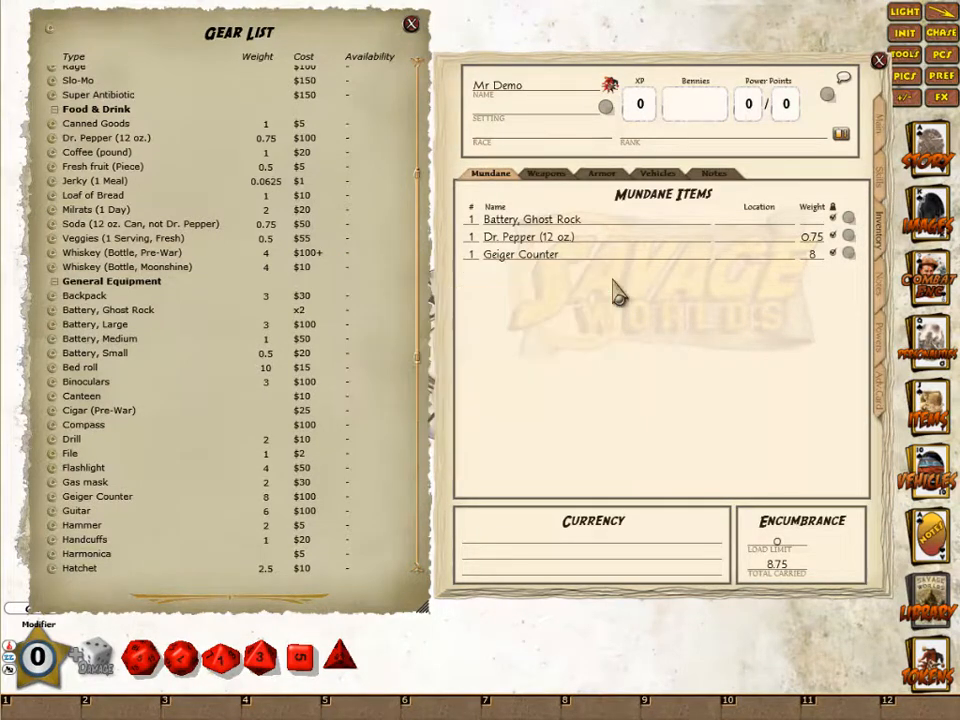
{"action": "left_click", "coordinate": [848, 238]}
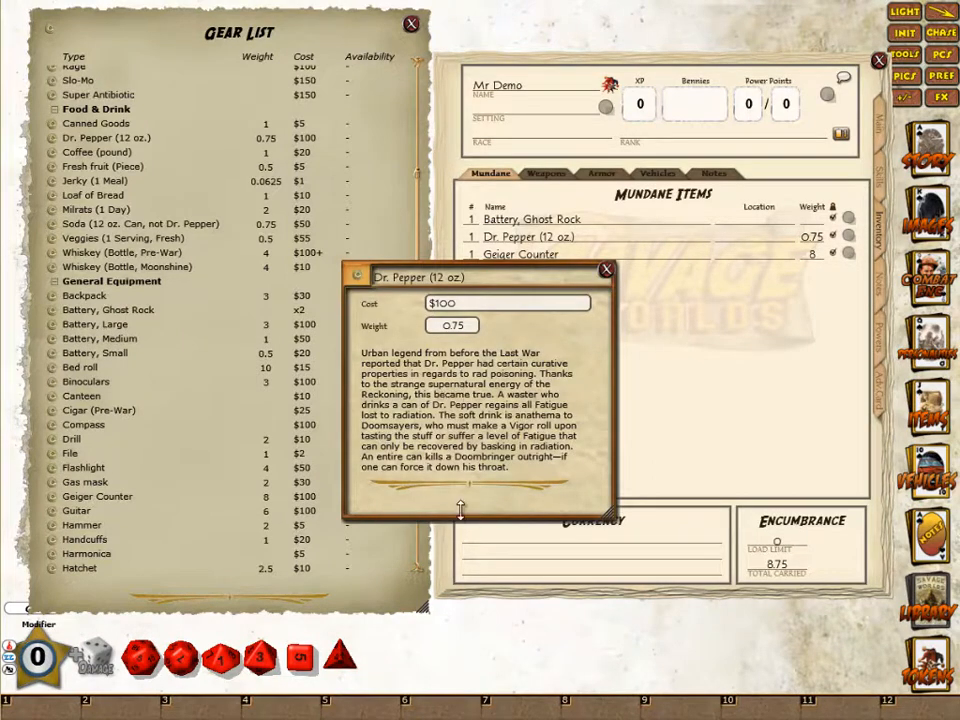
{"action": "left_click", "coordinate": [606, 269]}
{"action": "left_click", "coordinate": [848, 253]}
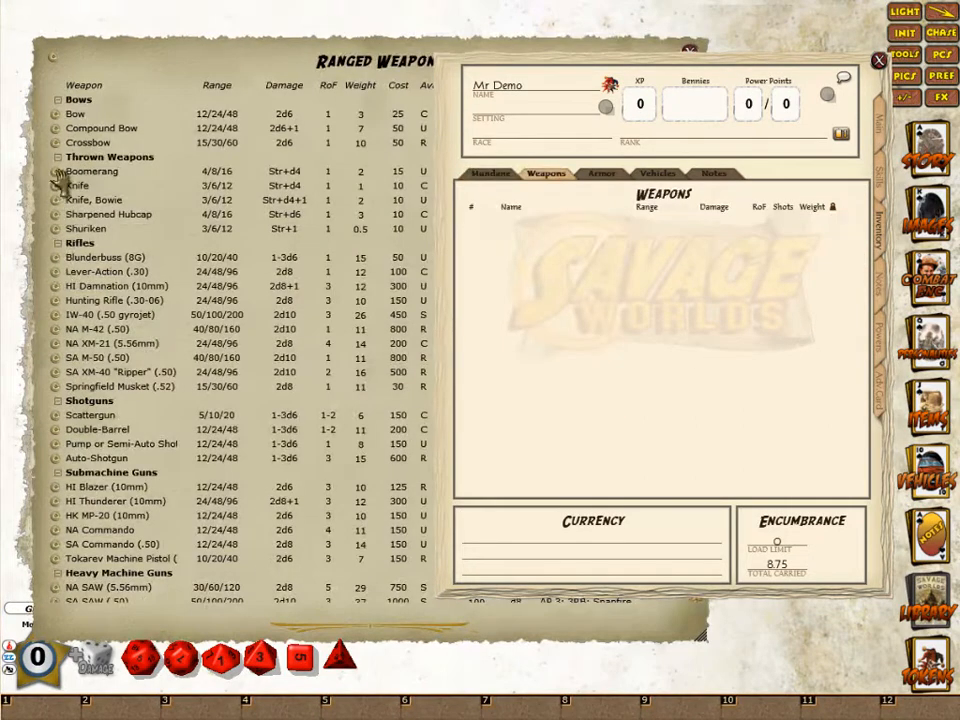
Step: Add the Boomerang from the Ranged Weapons list to the character's weapons and review its main details and notes
{"action": "left_click_drag", "start_coordinate": [60, 178], "coordinate": [593, 232]}
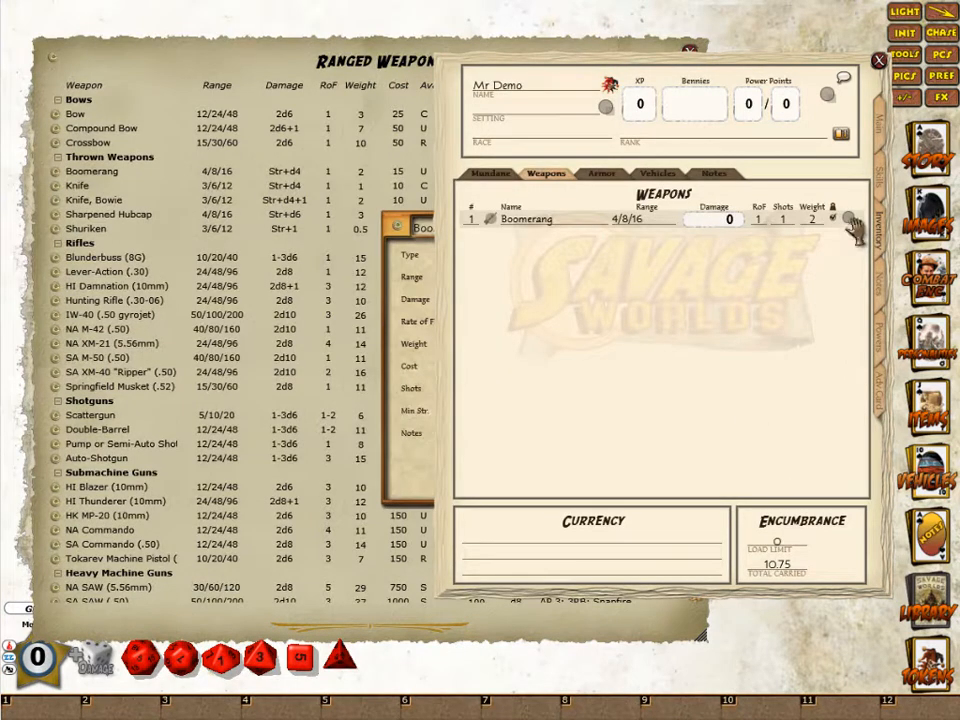
{"action": "left_click", "coordinate": [849, 219]}
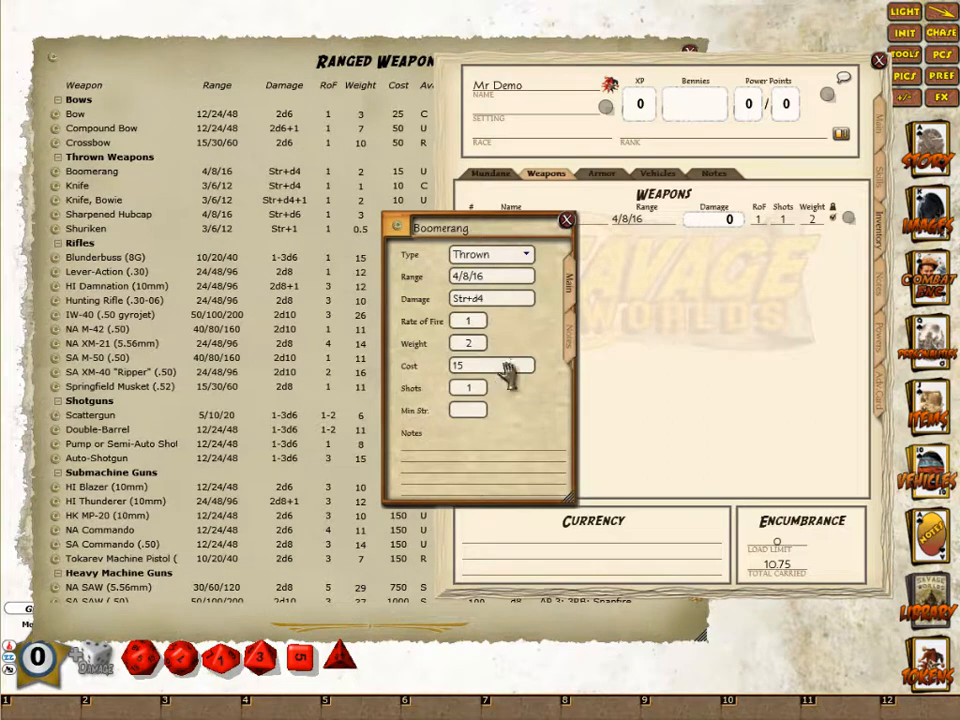
{"action": "left_click", "coordinate": [572, 346]}
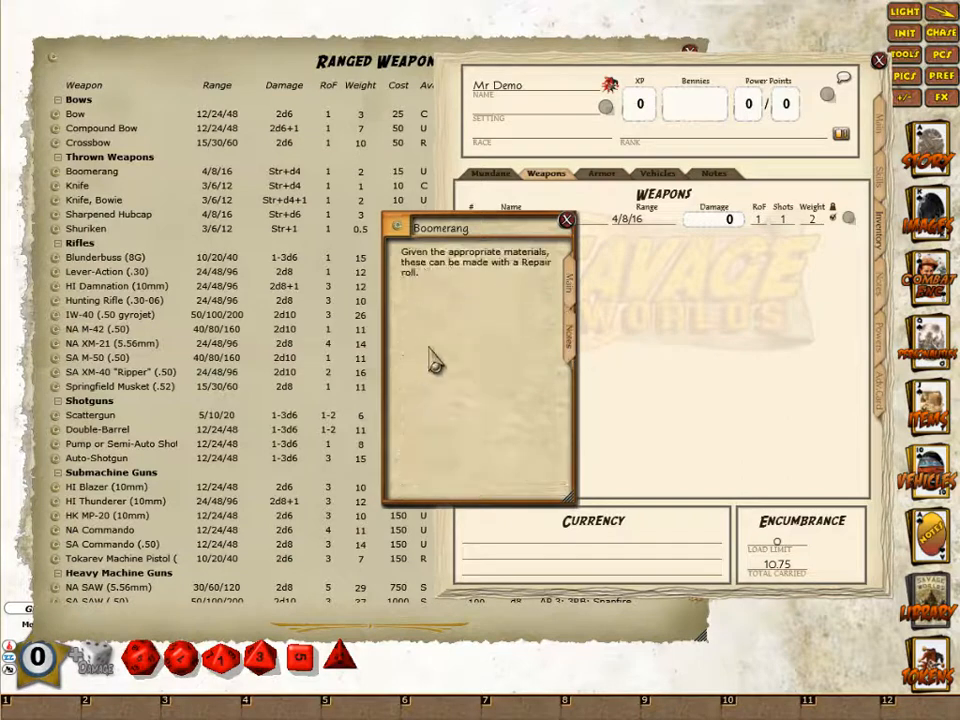
{"action": "left_click", "coordinate": [571, 281]}
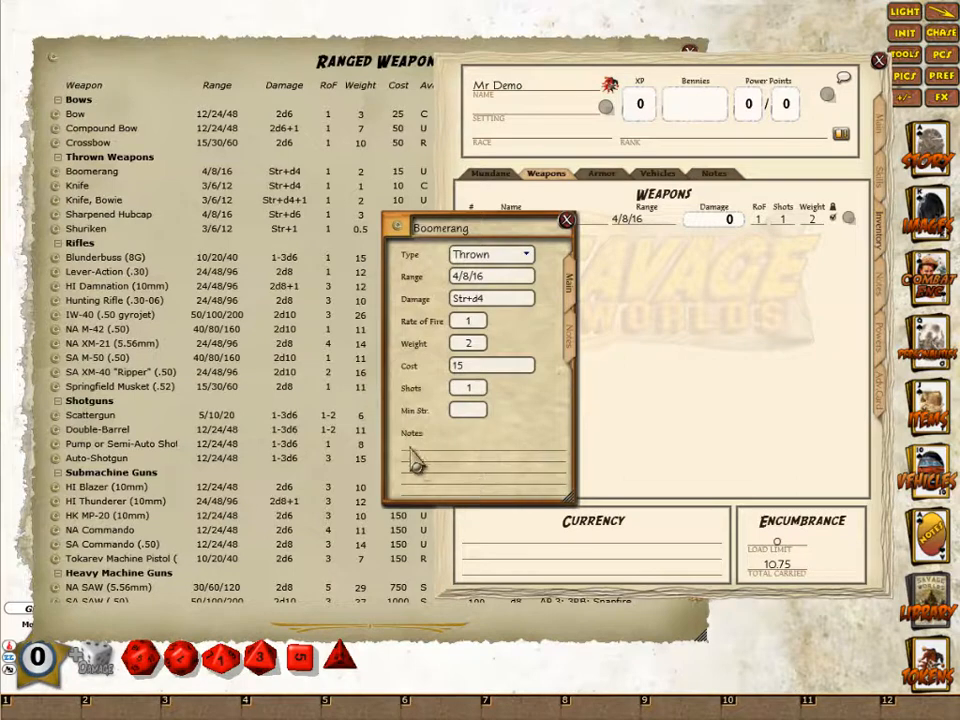
{"action": "left_click", "coordinate": [571, 340]}
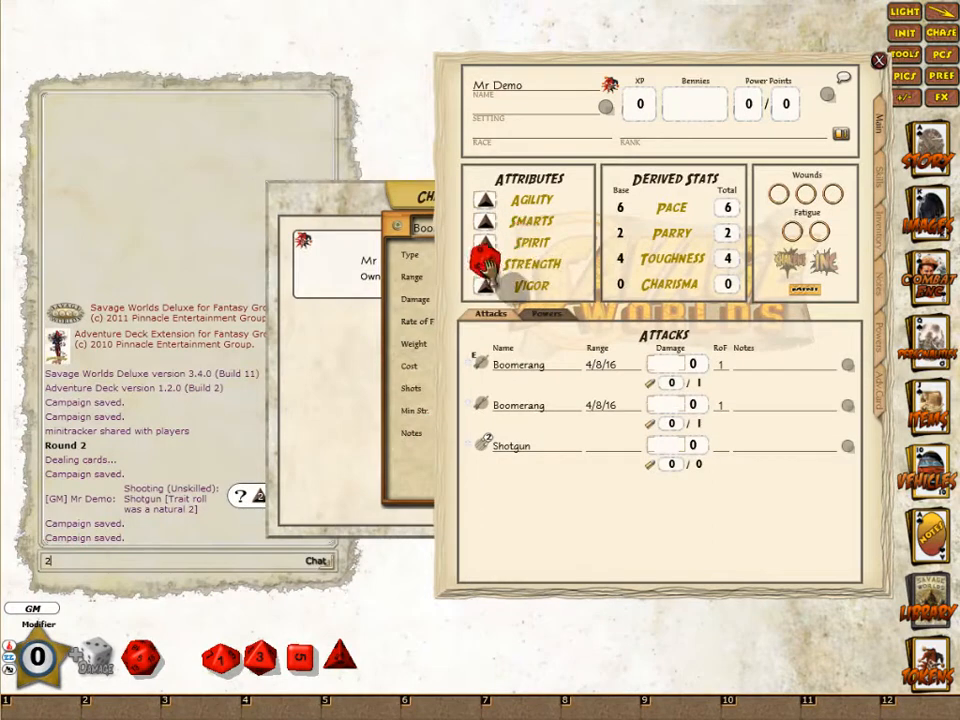
Step: Set the character's Strength die to d12 and the New Personality's Spirit die to d12
{"action": "left_click_drag", "start_coordinate": [495, 275], "coordinate": [490, 268]}
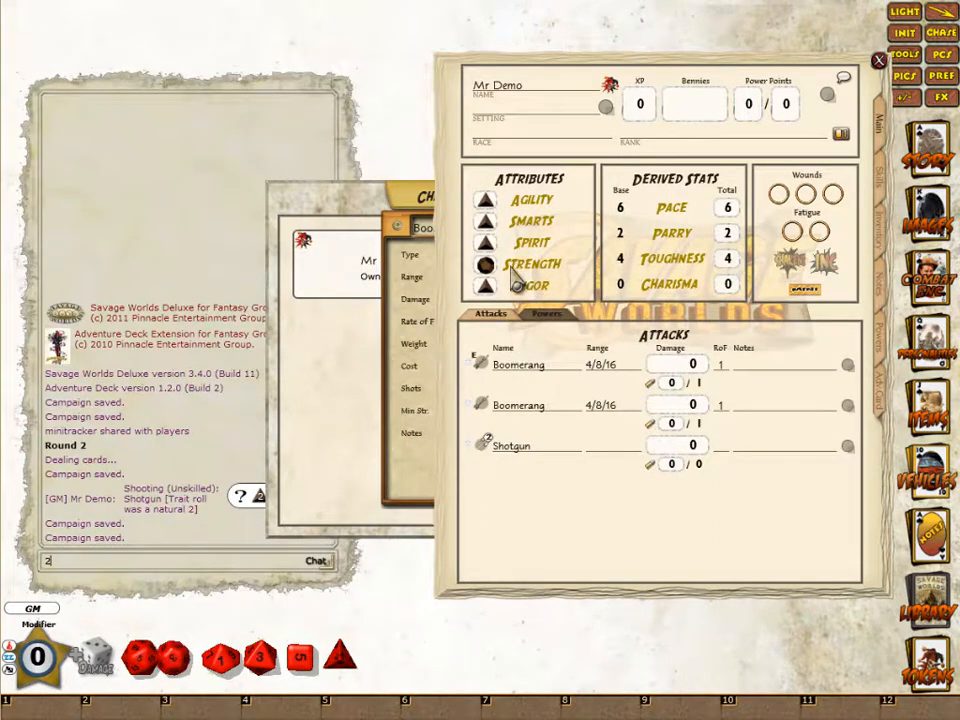
{"action": "left_click", "coordinate": [932, 340]}
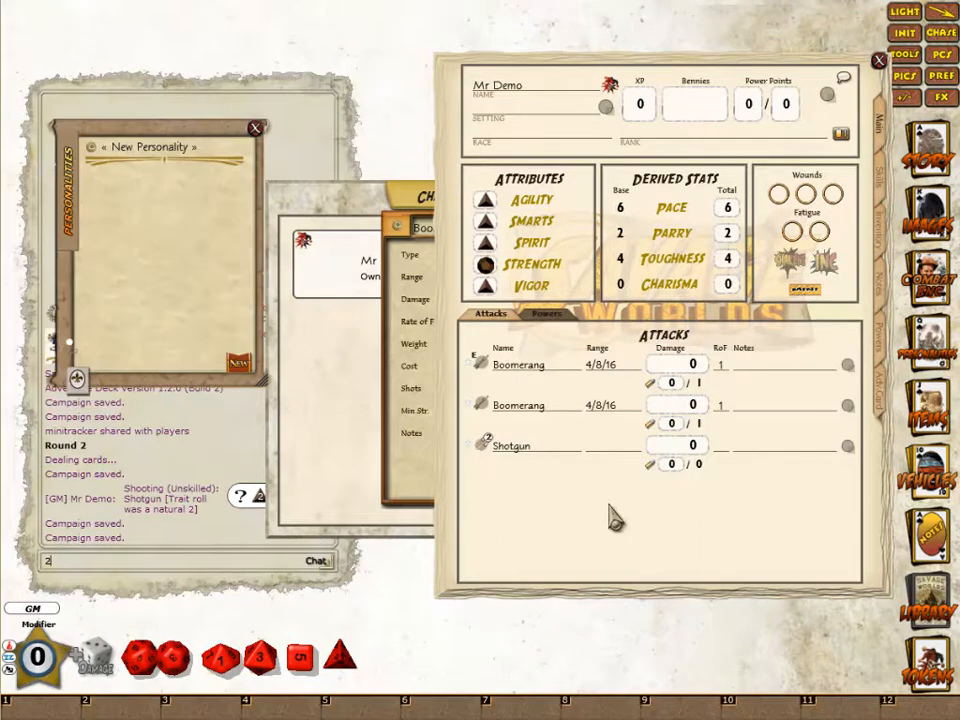
{"action": "left_click", "coordinate": [150, 148]}
{"action": "left_click_drag", "start_coordinate": [563, 455], "coordinate": [224, 473]}
{"action": "left_click_drag", "start_coordinate": [184, 668], "coordinate": [183, 177]}
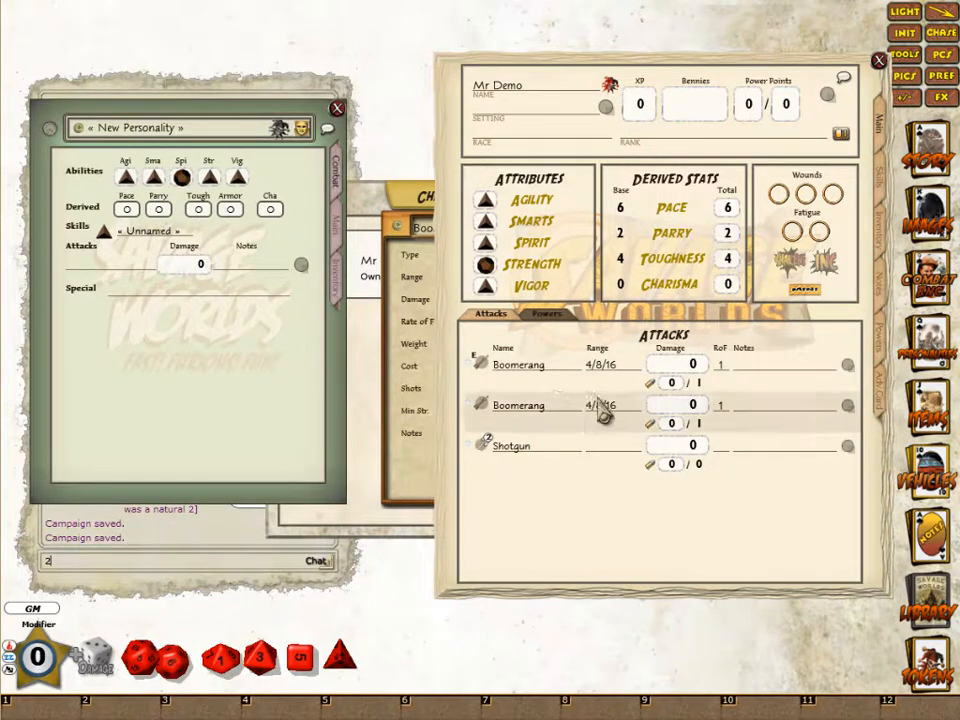
Step: Give the character's Strength a +2 bonus and close the Strength bonus and New Personality windows
{"action": "right_click", "coordinate": [487, 270]}
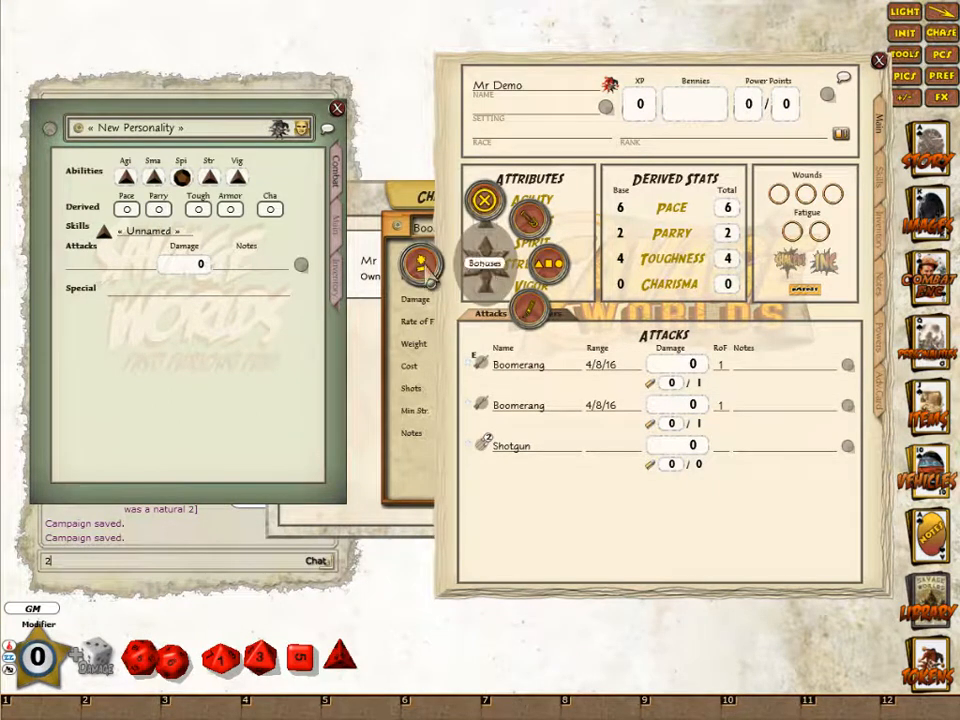
{"action": "left_click", "coordinate": [421, 264]}
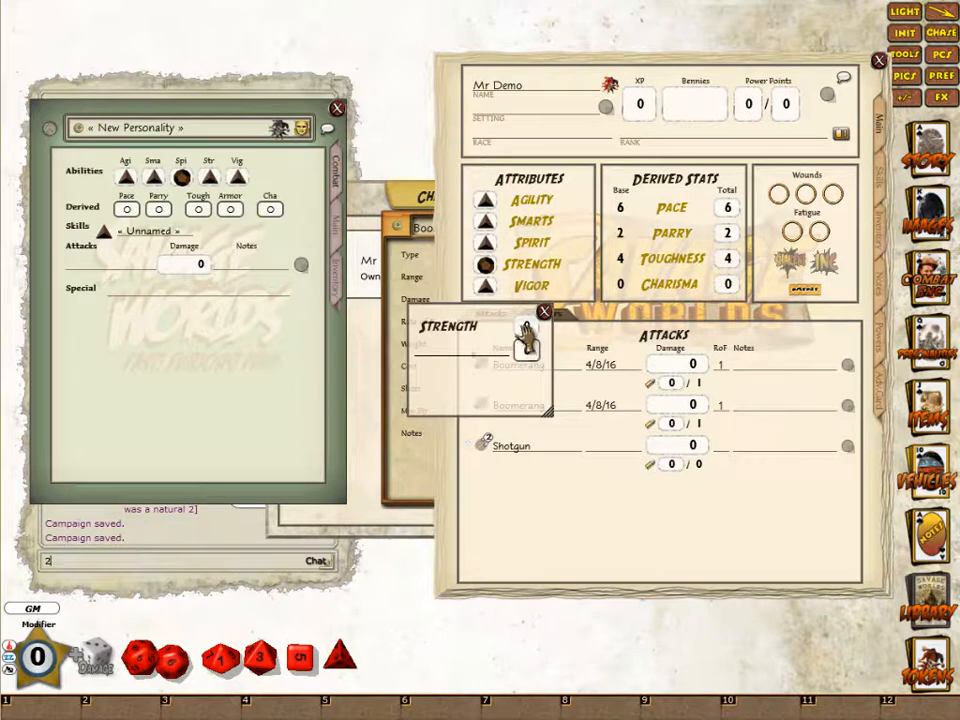
{"action": "key", "text": "ctrl"}
{"action": "scroll", "coordinate": [527, 330], "scroll_direction": "up", "scroll_amount": 1}
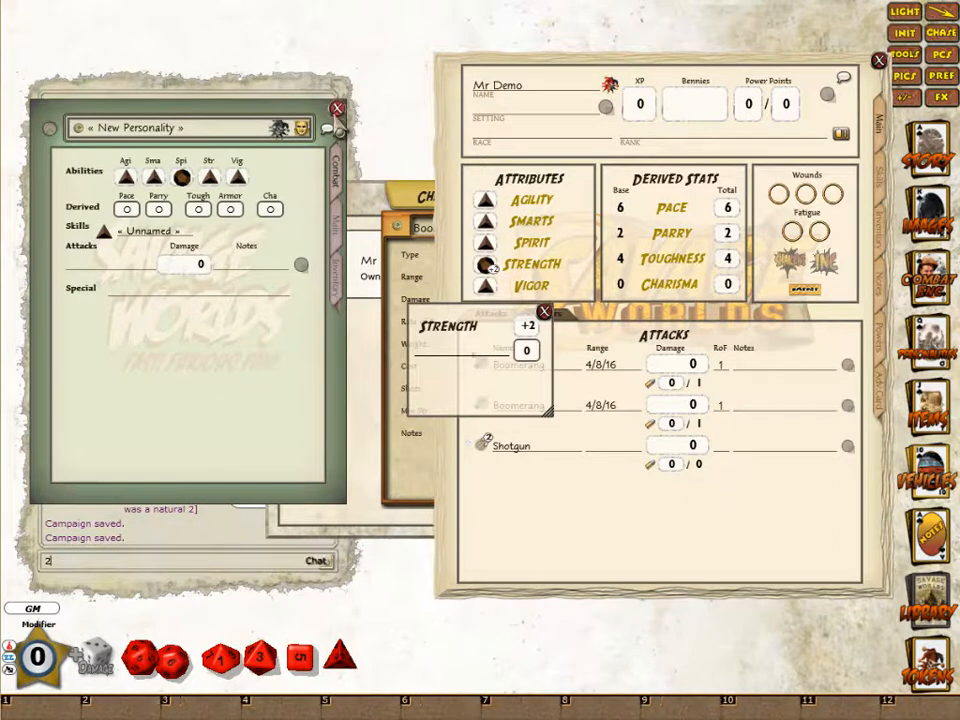
{"action": "left_click", "coordinate": [337, 108]}
{"action": "left_click", "coordinate": [544, 311]}
{"action": "left_click", "coordinate": [262, 128]}
Step: Roll the character's Strength in the chat and close the Character Selection window
{"action": "left_click_drag", "start_coordinate": [486, 264], "coordinate": [170, 390]}
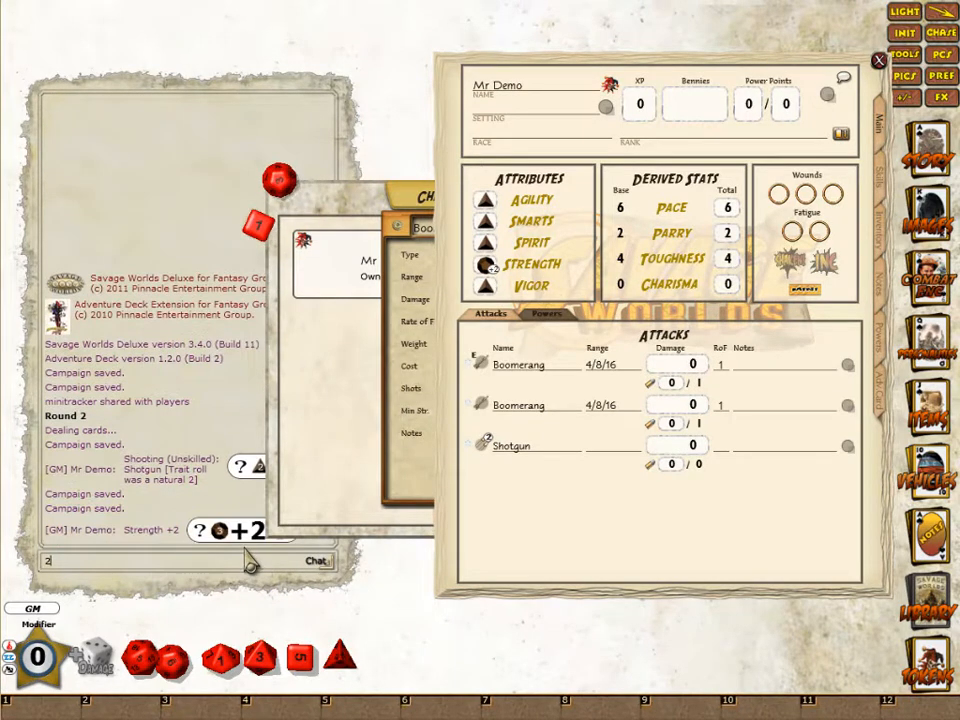
{"action": "left_click", "coordinate": [288, 500]}
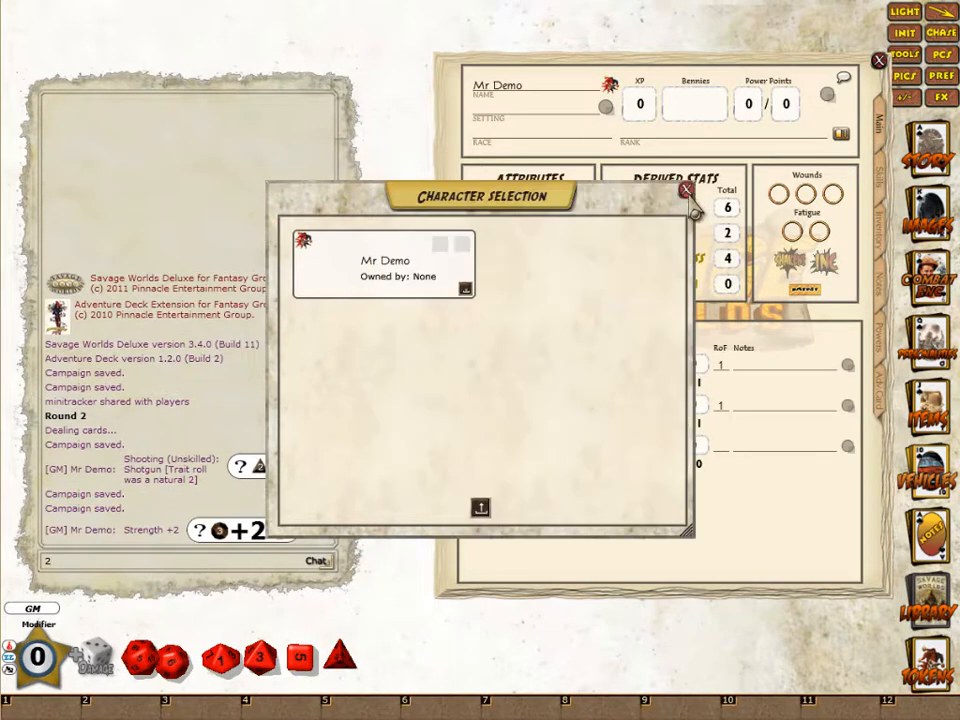
{"action": "left_click", "coordinate": [687, 191]}
Step: Reopen the character's Strength bonuses to review them and close the window
{"action": "right_click", "coordinate": [486, 264]}
{"action": "left_click", "coordinate": [424, 263]}
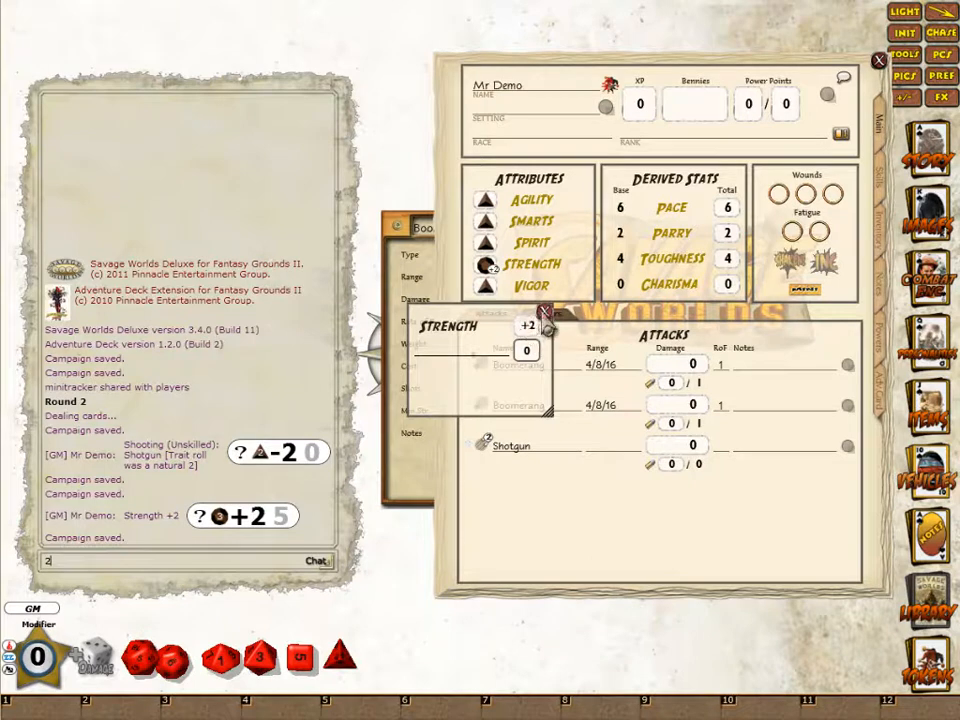
{"action": "left_click", "coordinate": [544, 312]}
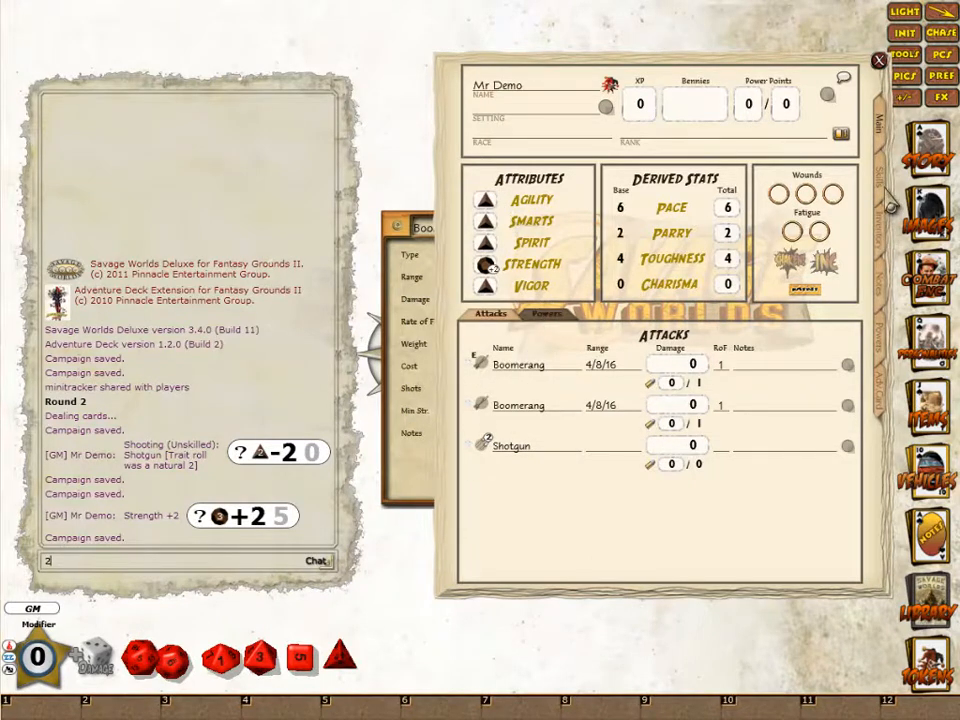
Step: Add a new skill named Fighting to the character's Skills list
{"action": "left_click", "coordinate": [886, 190]}
{"action": "right_click", "coordinate": [621, 279]}
{"action": "left_click", "coordinate": [615, 255]}
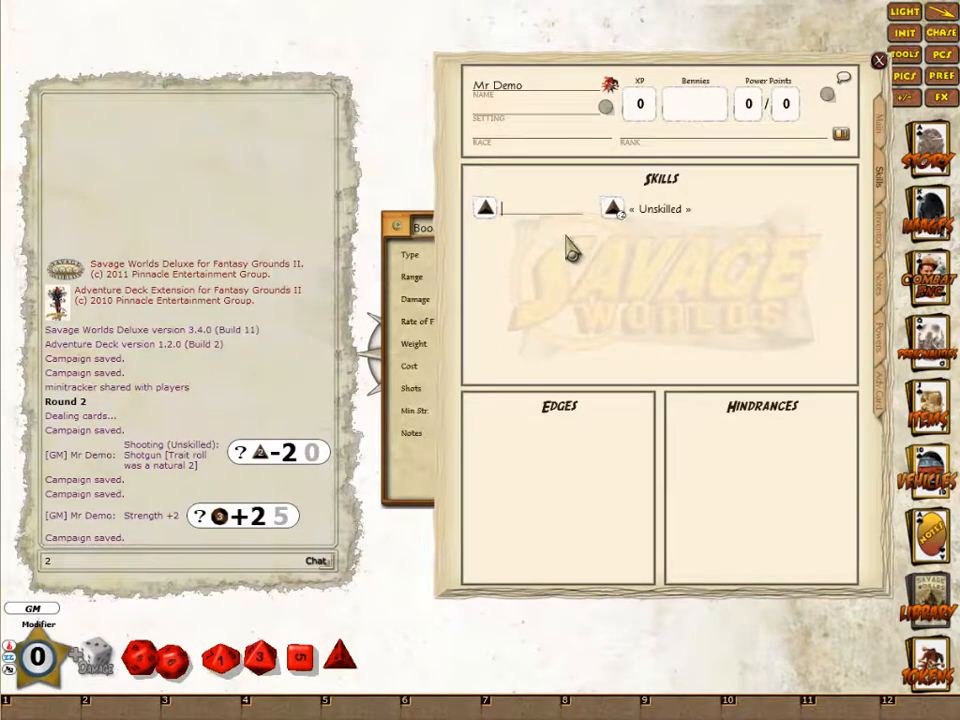
{"action": "key", "text": "shift"}
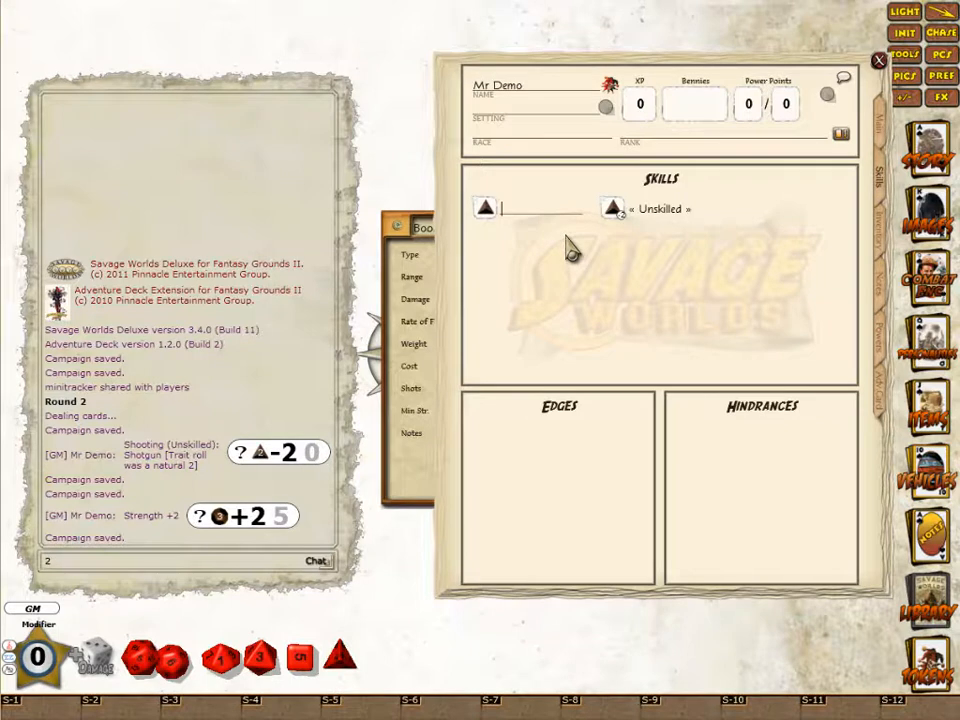
{"action": "type", "text": "Fighting"}
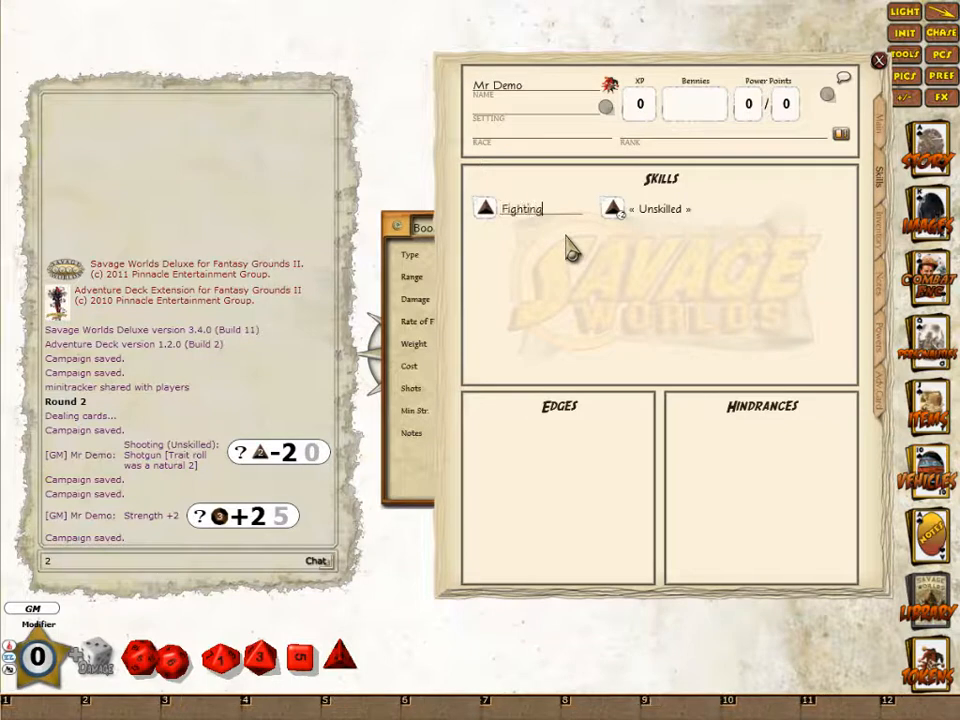
Step: Set the Fighting skill's die to d10 with a d8 wild die, and roll it in the chat
{"action": "left_click_drag", "start_coordinate": [220, 657], "coordinate": [486, 210]}
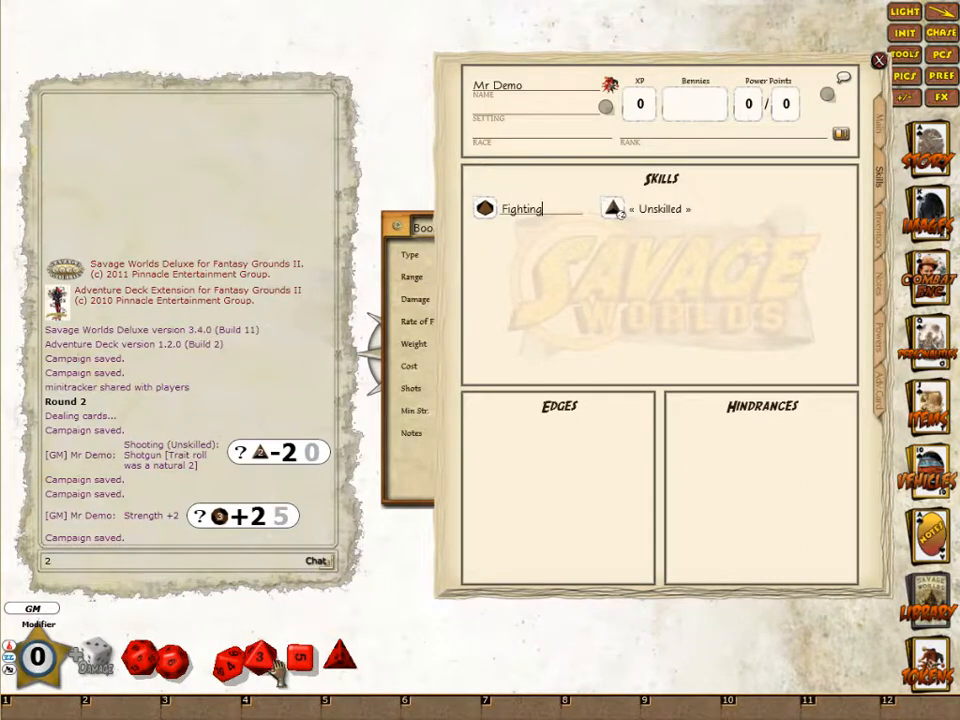
{"action": "right_click", "coordinate": [491, 643]}
{"action": "left_click", "coordinate": [432, 646]}
{"action": "key", "text": "alt"}
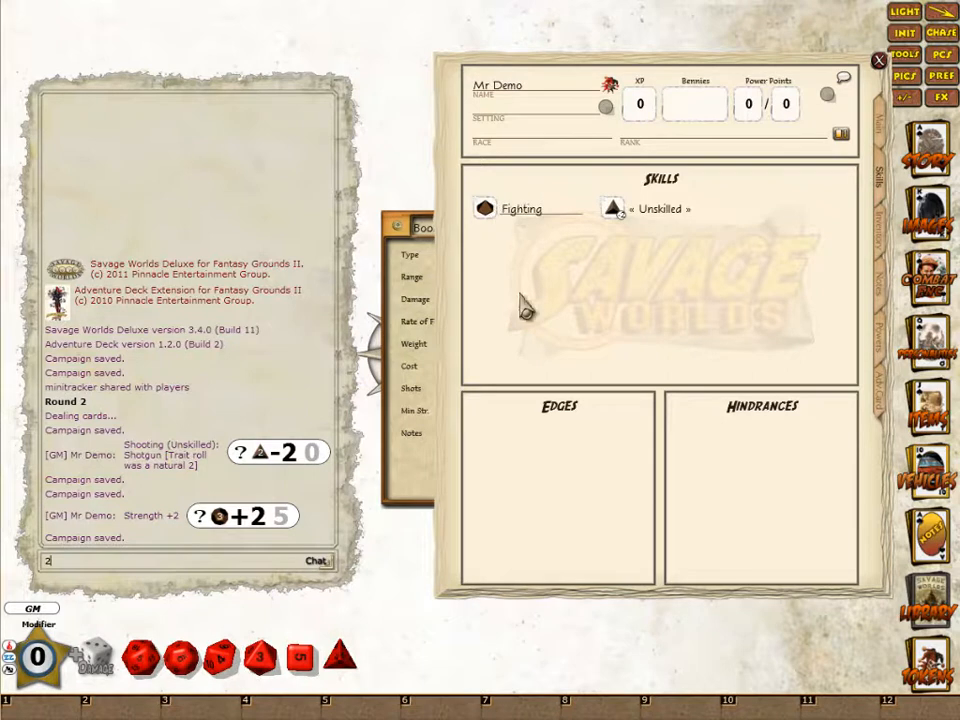
{"action": "key", "text": "alt"}
{"action": "left_click_drag", "start_coordinate": [262, 660], "coordinate": [490, 210]}
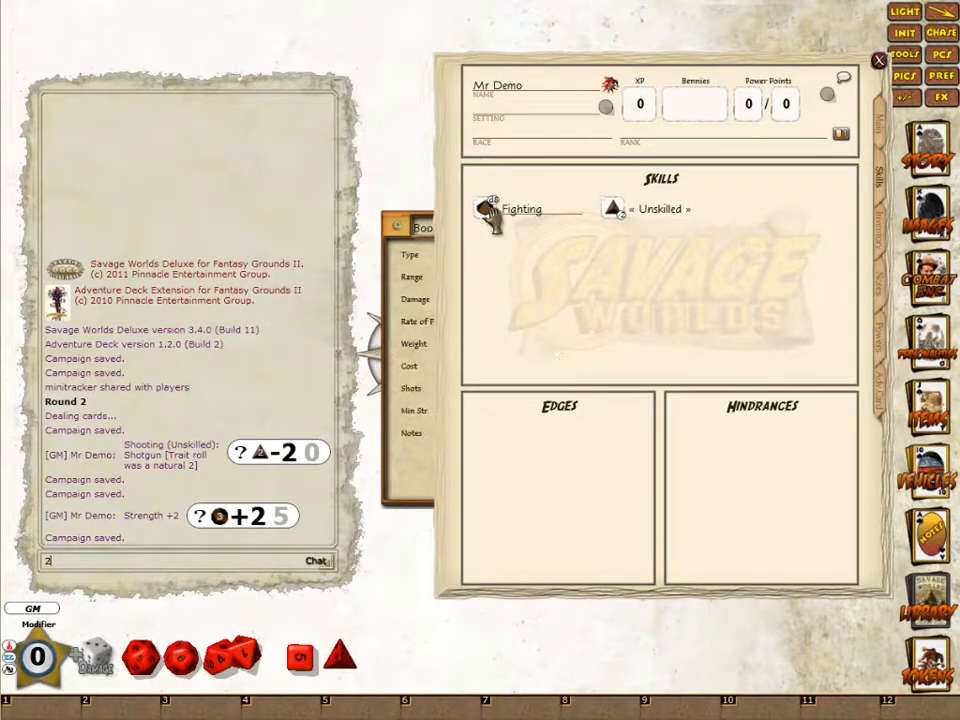
{"action": "left_click_drag", "start_coordinate": [489, 214], "coordinate": [218, 400]}
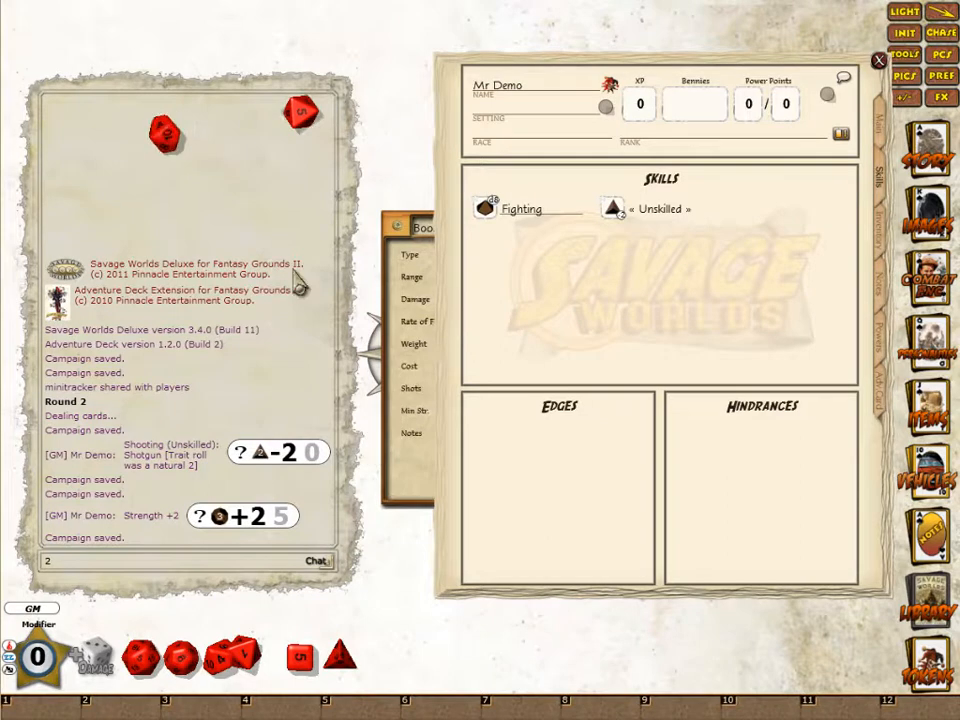
Step: Add a second skill named SHoot with a d10 die, and roll Fighting and the new skill in the chat
{"action": "right_click", "coordinate": [662, 318]}
{"action": "left_click", "coordinate": [660, 390]}
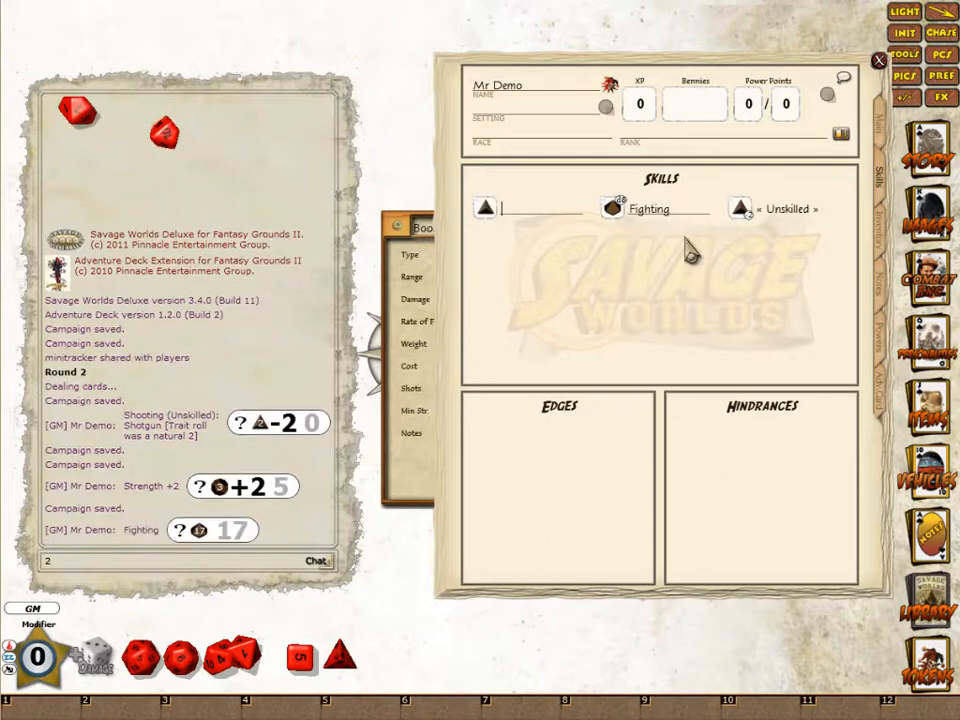
{"action": "type", "text": "SHoot"}
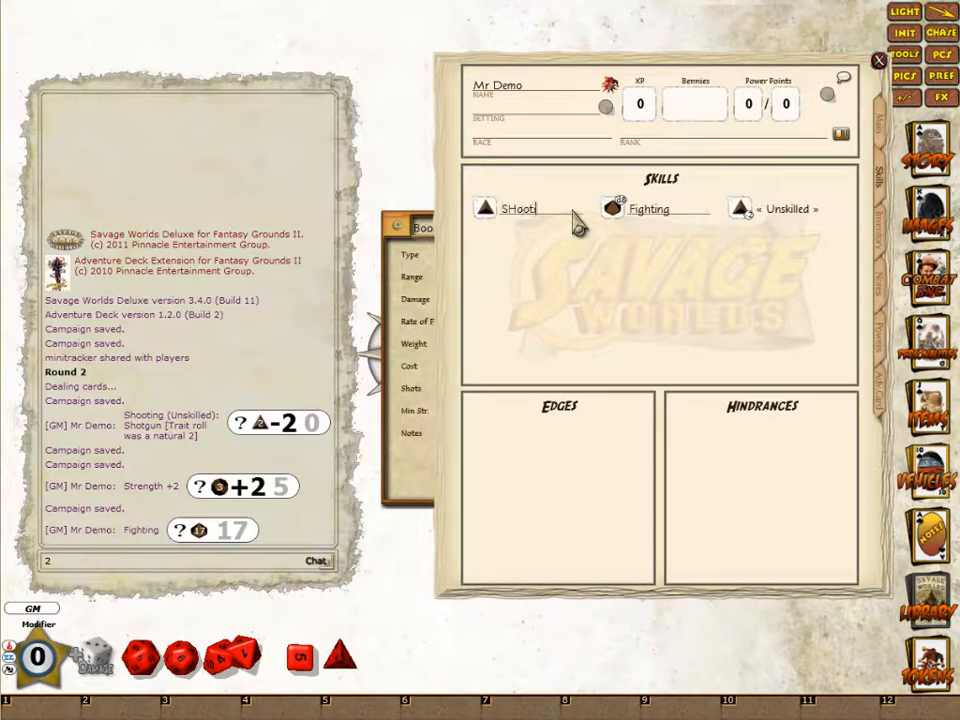
{"action": "left_click_drag", "start_coordinate": [220, 657], "coordinate": [492, 214]}
{"action": "left_click_drag", "start_coordinate": [614, 209], "coordinate": [240, 352]}
{"action": "left_click_drag", "start_coordinate": [488, 212], "coordinate": [197, 417]}
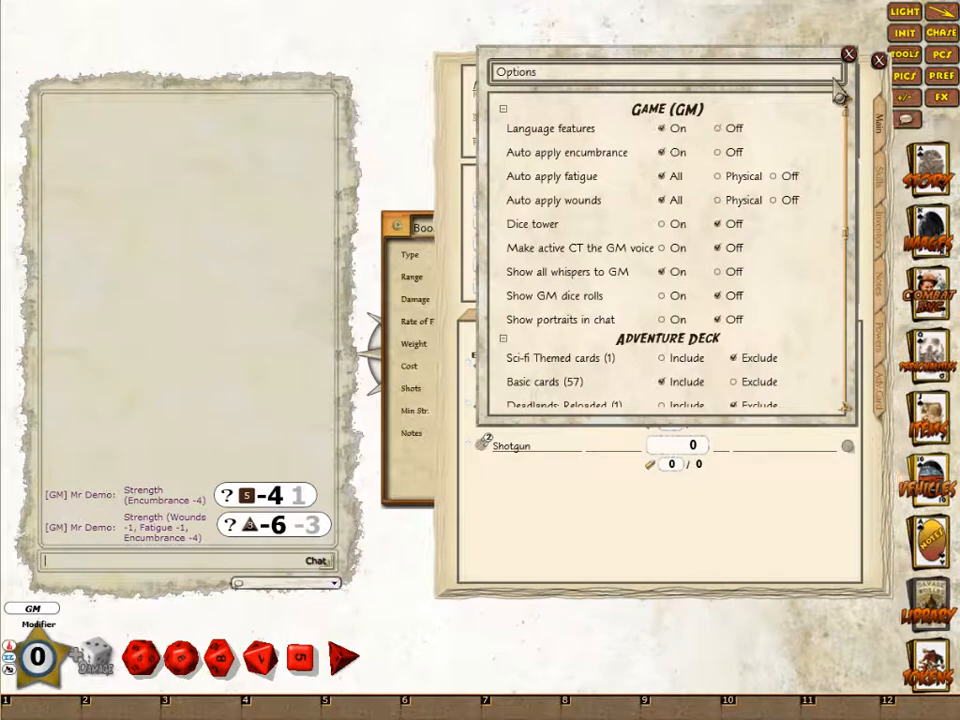
Step: Close the Options window and the character sheet, and open the campaign's Languages list
{"action": "left_click", "coordinate": [848, 56]}
{"action": "left_click", "coordinate": [878, 61]}
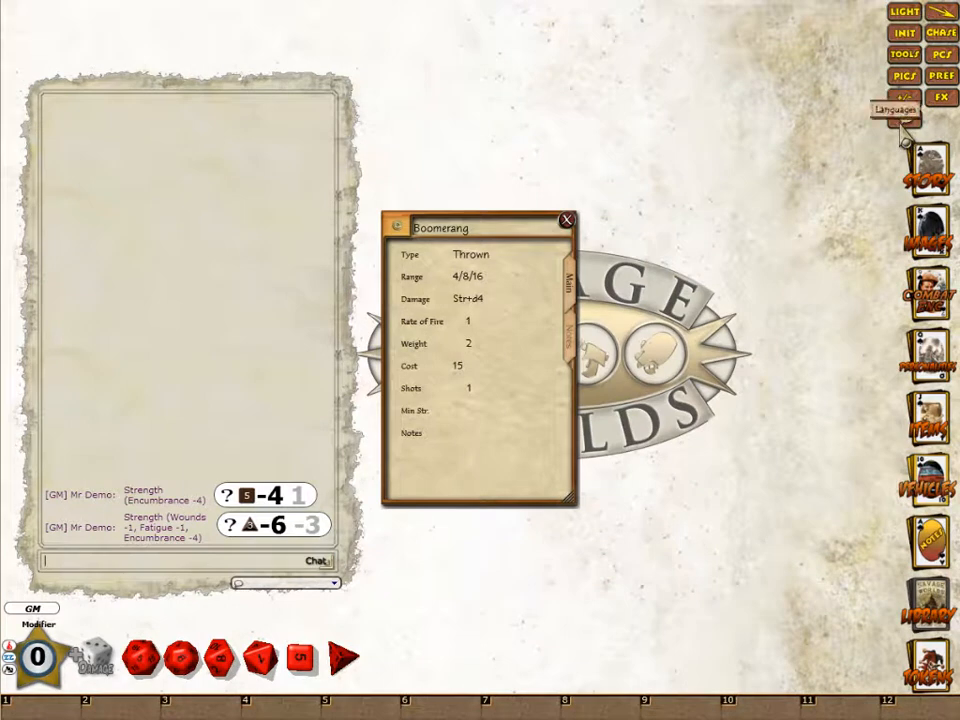
{"action": "left_click", "coordinate": [904, 120]}
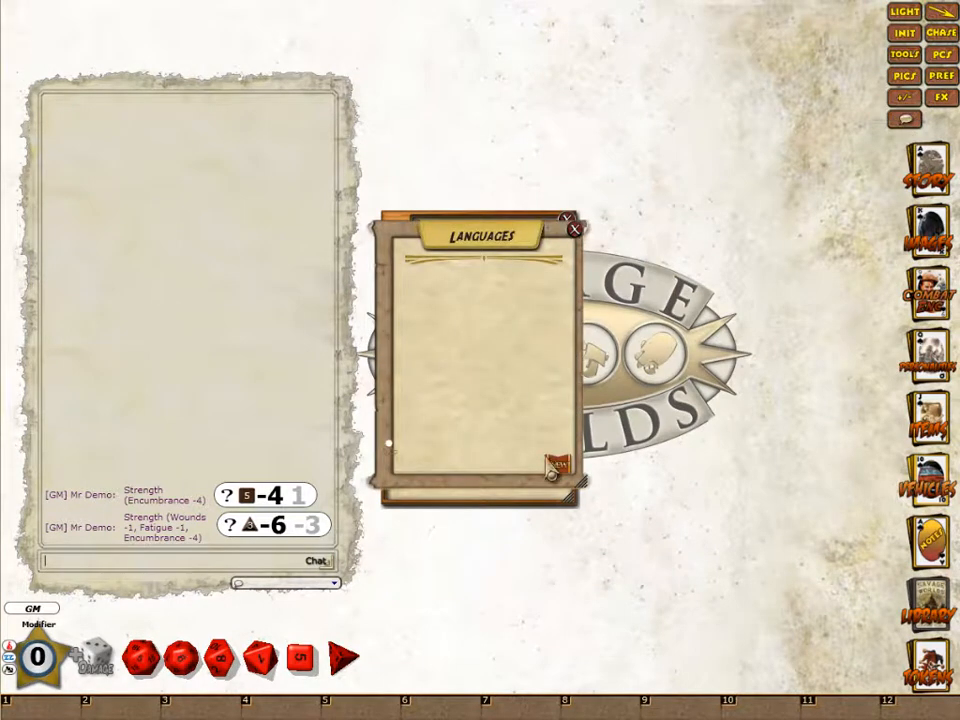
Step: Add English, French, Spanish and Latin to the campaign's Languages list
{"action": "type", "text": "ENg"}
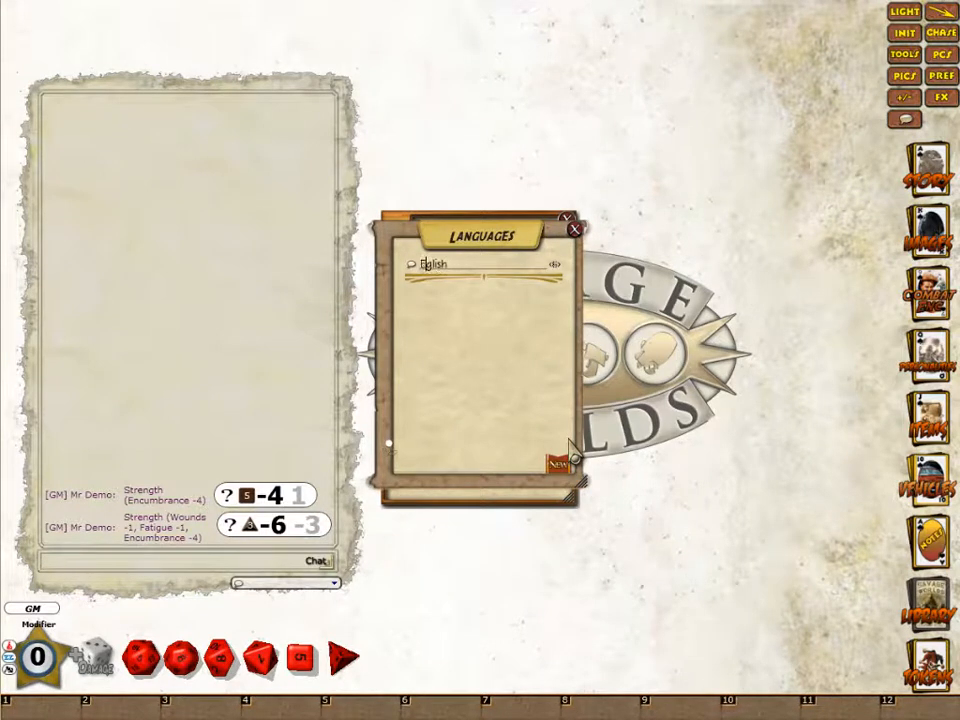
{"action": "left_click", "coordinate": [560, 472]}
{"action": "type", "text": "French"}
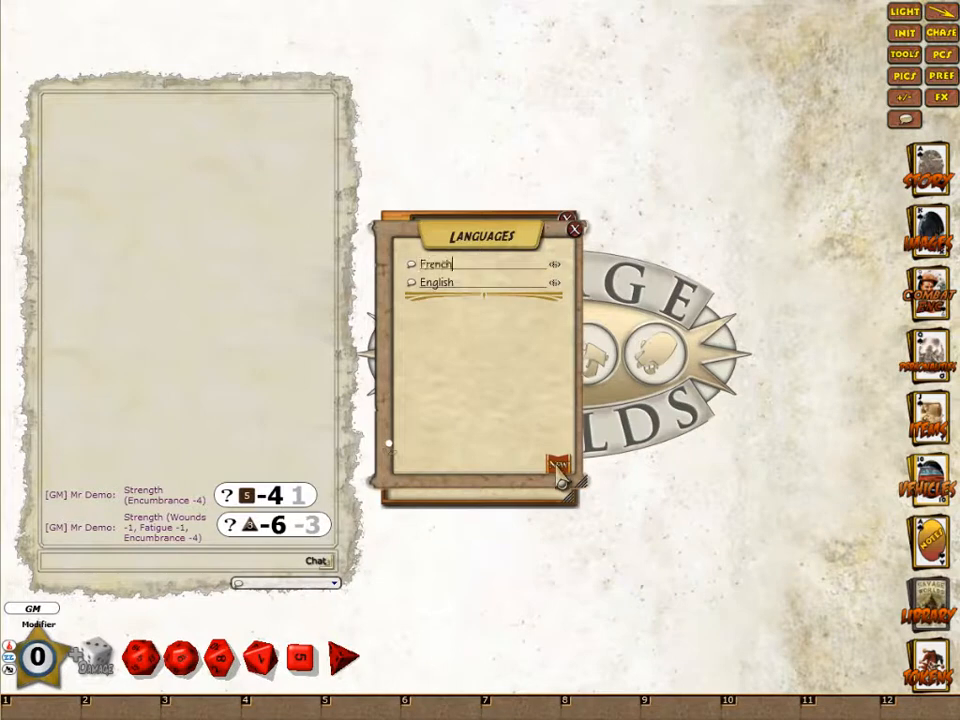
{"action": "left_click", "coordinate": [544, 446]}
{"action": "type", "text": "Spanish"}
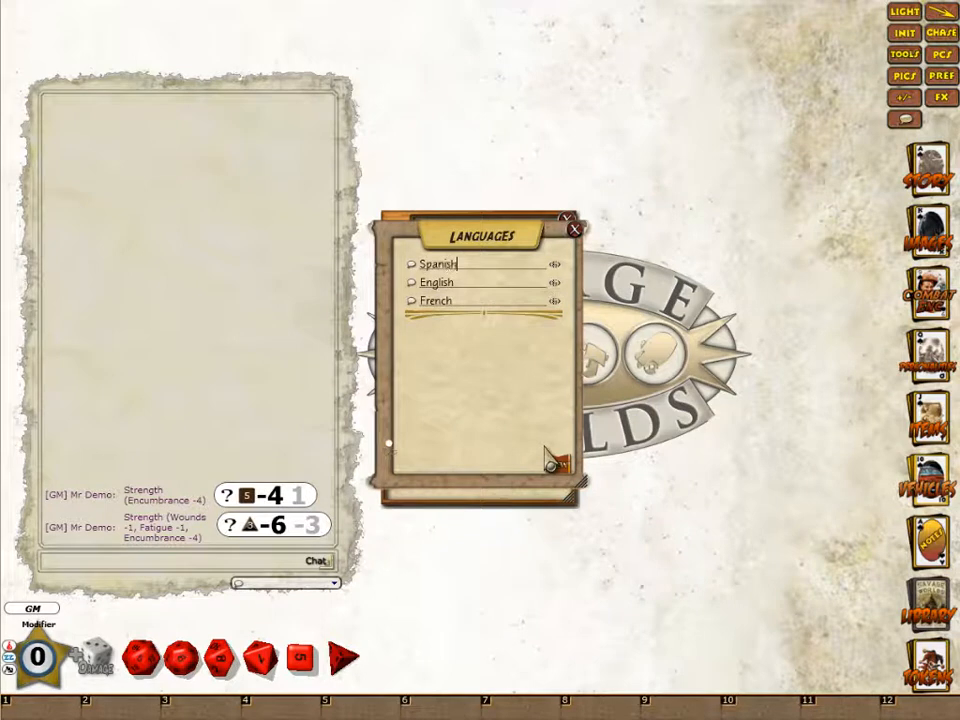
{"action": "left_click", "coordinate": [555, 468]}
{"action": "type", "text": "Latin"}
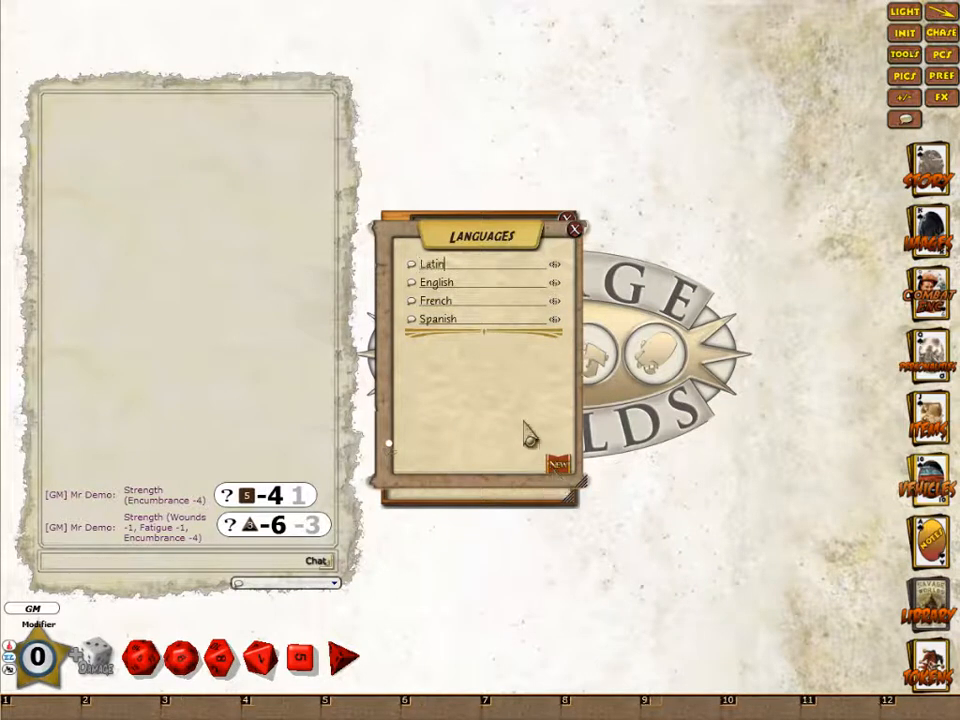
Step: Close the Boomerang item window and add Draconic to the Languages list
{"action": "left_click_drag", "start_coordinate": [456, 416], "coordinate": [741, 420]}
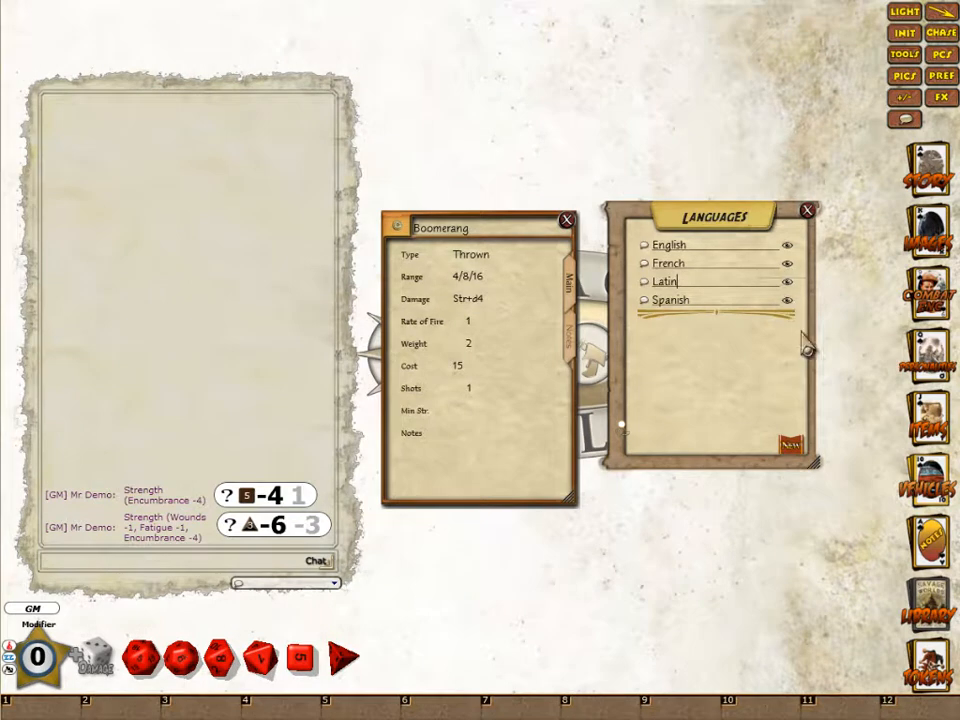
{"action": "left_click", "coordinate": [567, 220]}
{"action": "left_click_drag", "start_coordinate": [707, 378], "coordinate": [471, 251]}
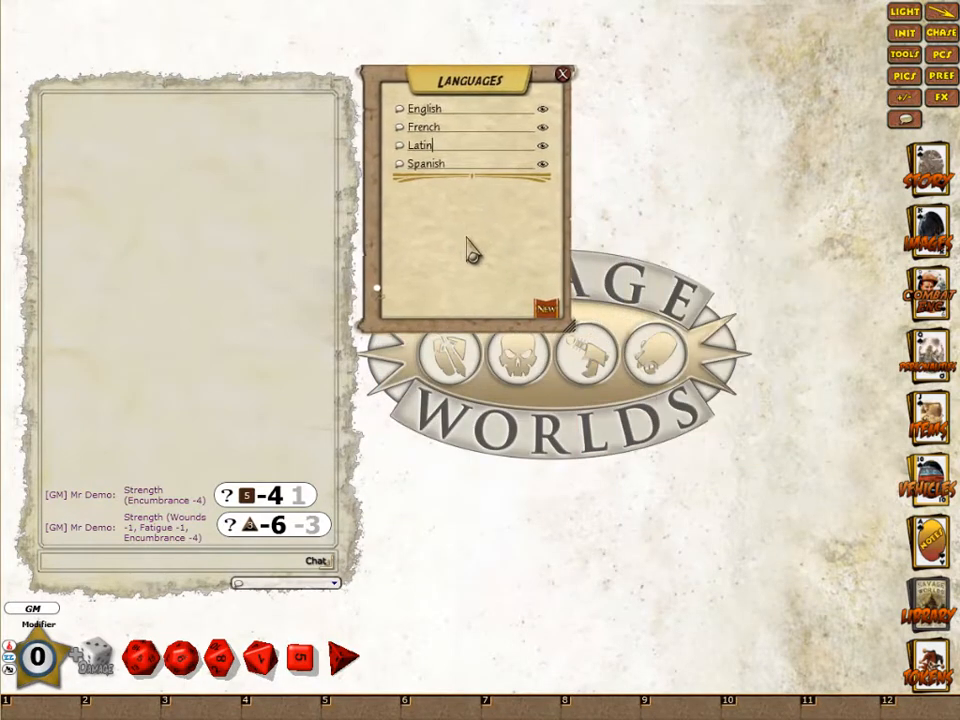
{"action": "left_click", "coordinate": [540, 314]}
{"action": "type", "text": "Draconic"}
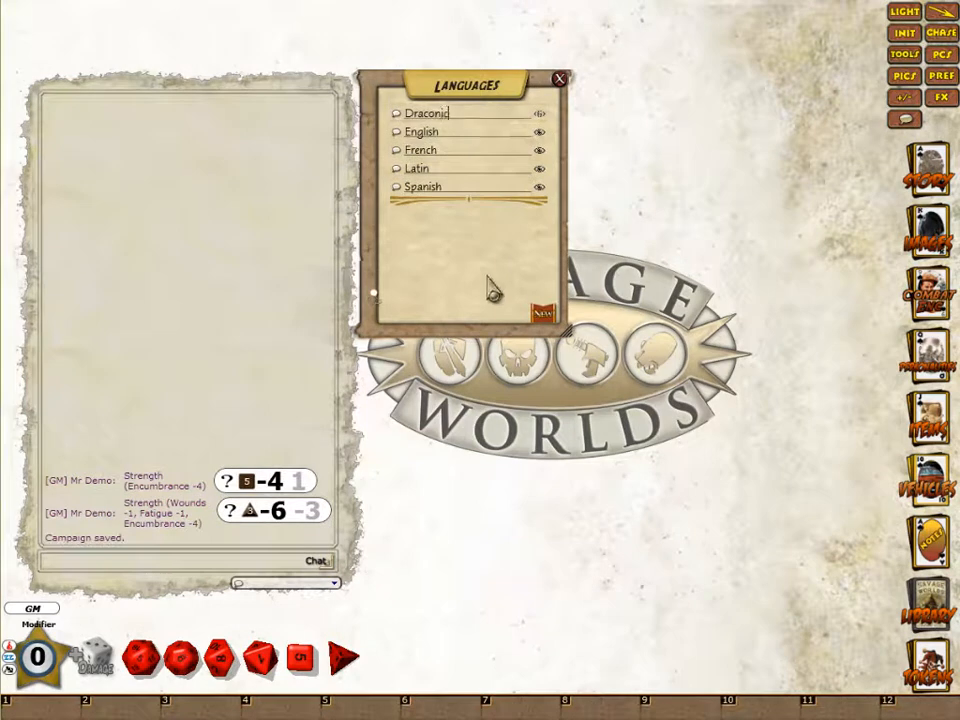
{"action": "left_click", "coordinate": [539, 115]}
Step: Open the existing character's sheet from Character Selection, and place the Languages list clear of it over the chat
{"action": "left_click", "coordinate": [940, 56]}
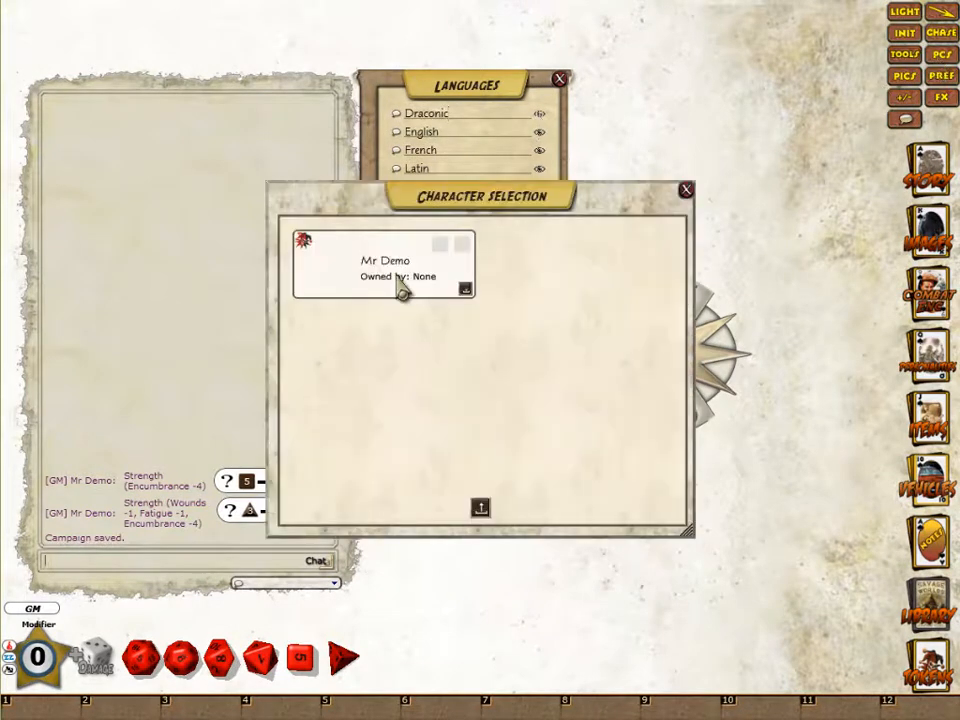
{"action": "left_click", "coordinate": [415, 290]}
{"action": "left_click", "coordinate": [360, 300]}
{"action": "left_click", "coordinate": [686, 189]}
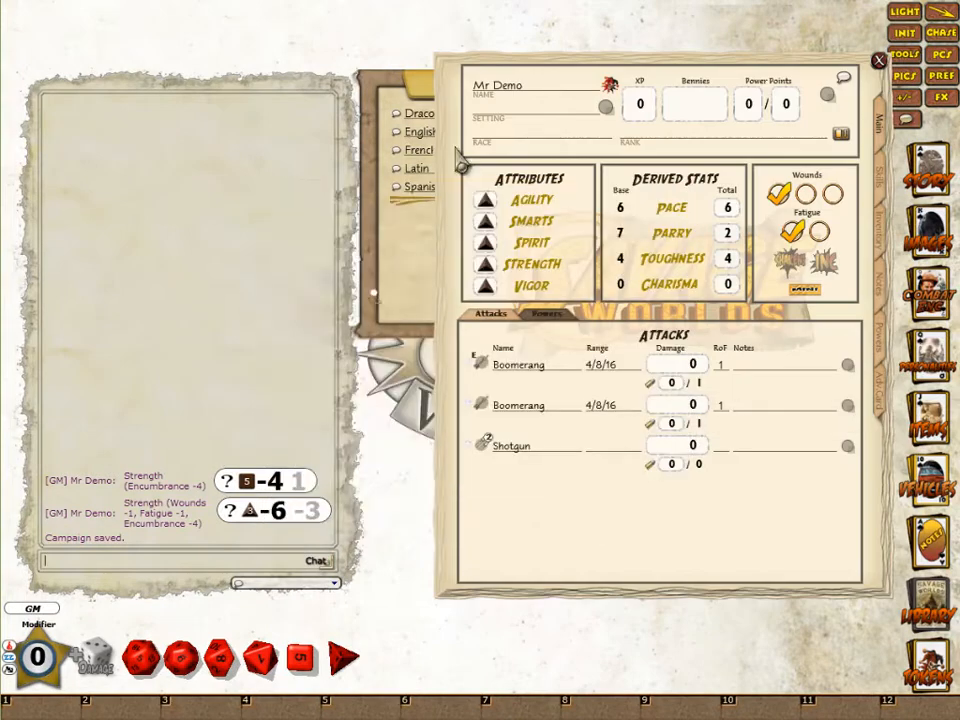
{"action": "left_click_drag", "start_coordinate": [383, 88], "coordinate": [130, 128]}
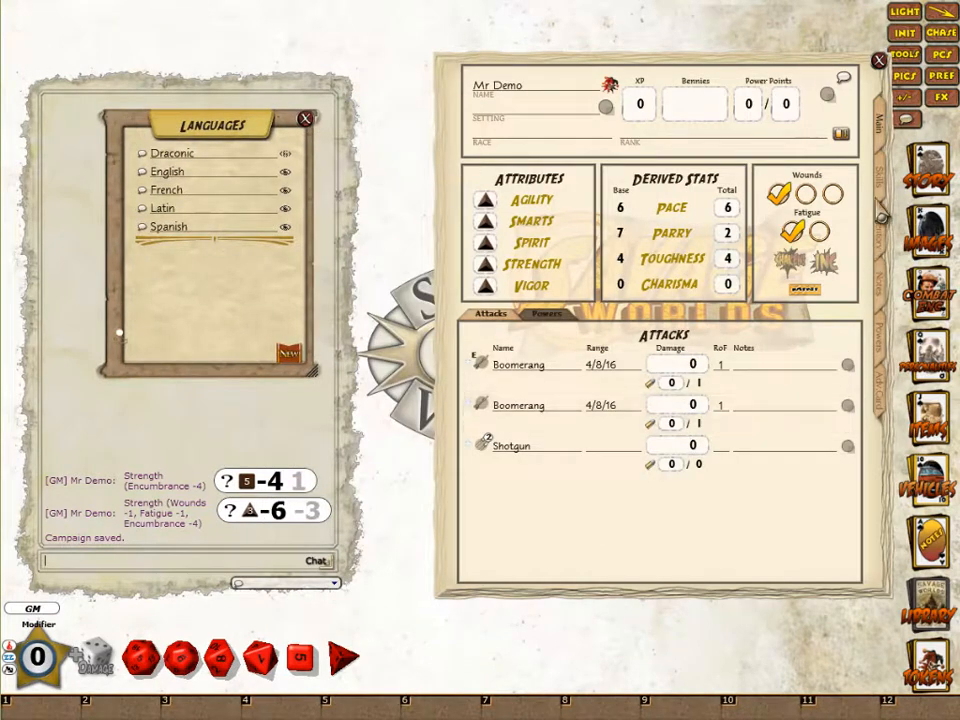
Step: Add English and Latin to the languages in the character's notes, and close the campaign's Languages list
{"action": "left_click", "coordinate": [880, 195]}
{"action": "left_click", "coordinate": [887, 240]}
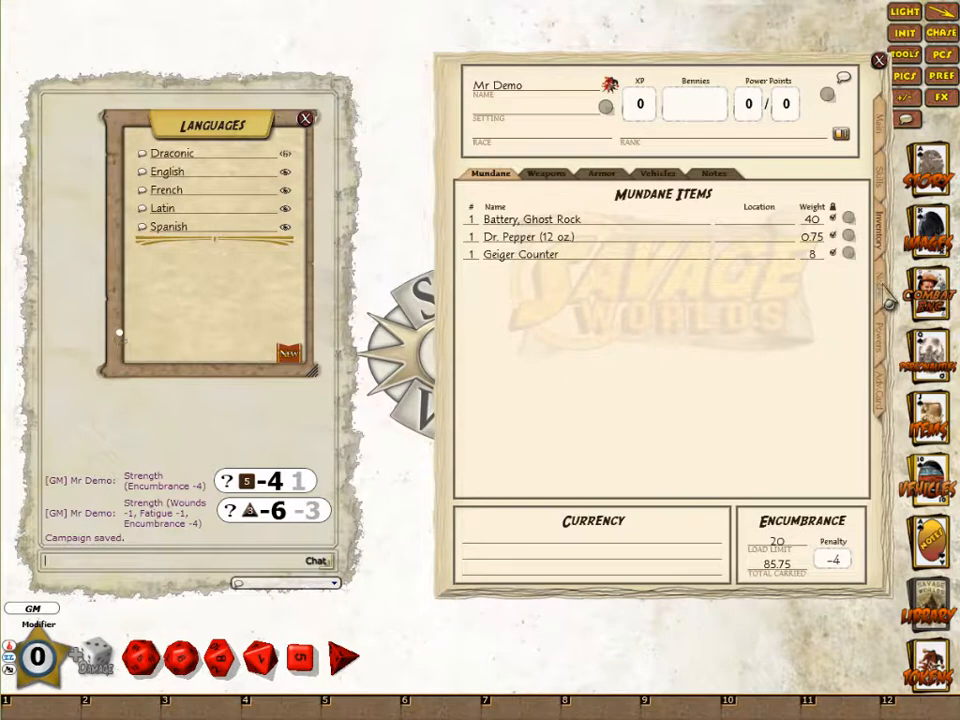
{"action": "left_click", "coordinate": [884, 290]}
{"action": "left_click_drag", "start_coordinate": [147, 180], "coordinate": [795, 224]}
{"action": "left_click_drag", "start_coordinate": [145, 209], "coordinate": [711, 257]}
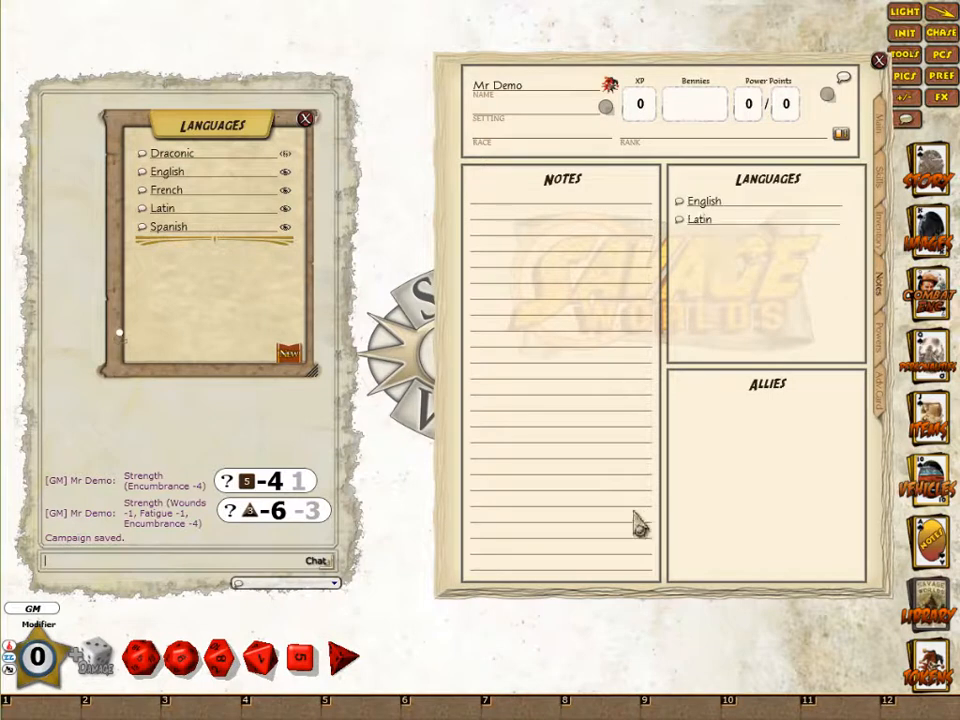
{"action": "left_click", "coordinate": [308, 120]}
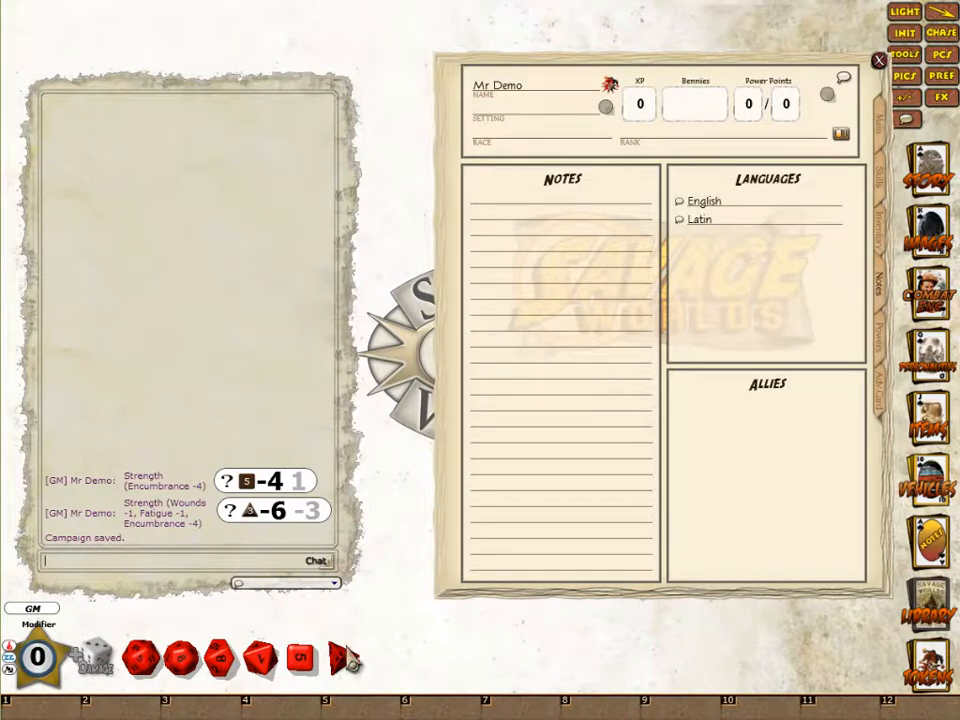
Step: Send the chat message "Hello" in Draconic, and reset the chat language to blank
{"action": "key", "text": "shift"}
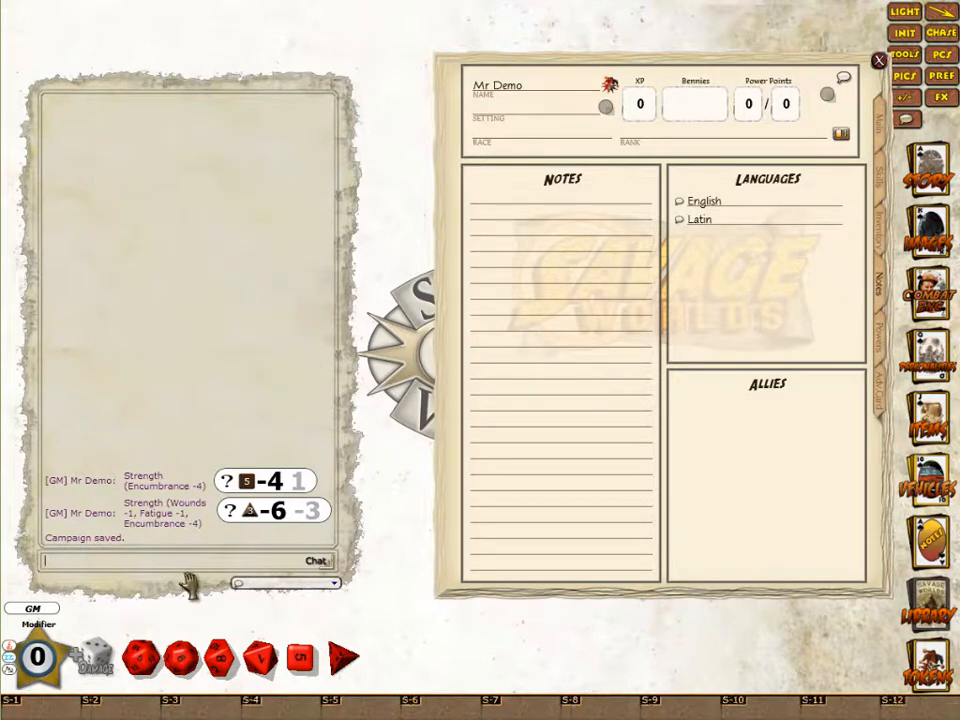
{"action": "type", "text": "Hello"}
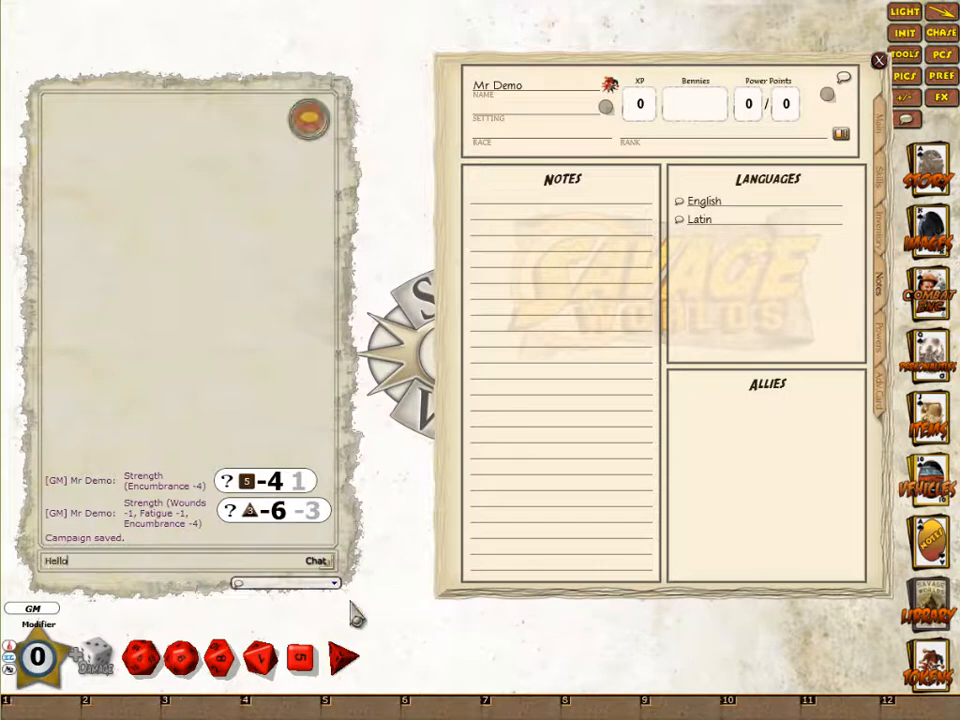
{"action": "left_click", "coordinate": [333, 586]}
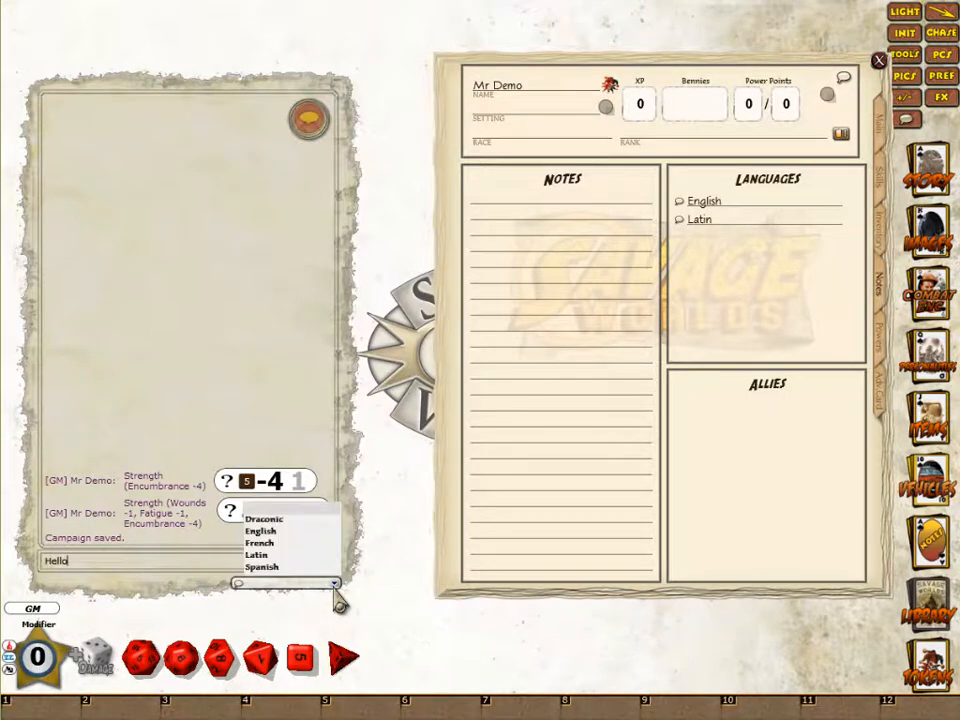
{"action": "left_click", "coordinate": [265, 517]}
{"action": "key", "text": "Return"}
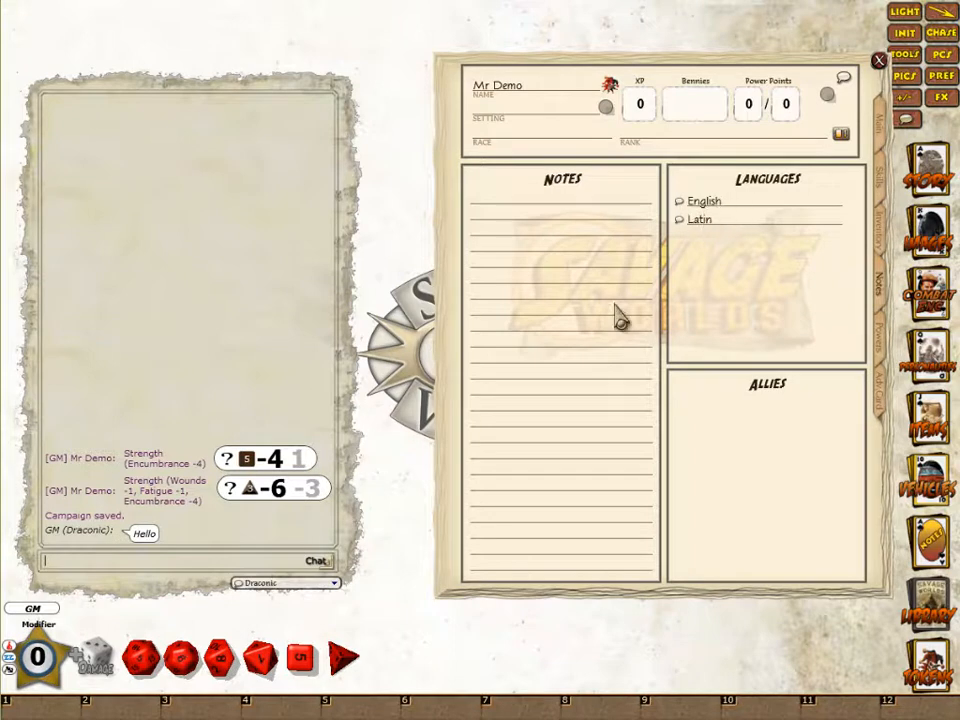
{"action": "left_click", "coordinate": [336, 584]}
{"action": "left_click", "coordinate": [281, 508]}
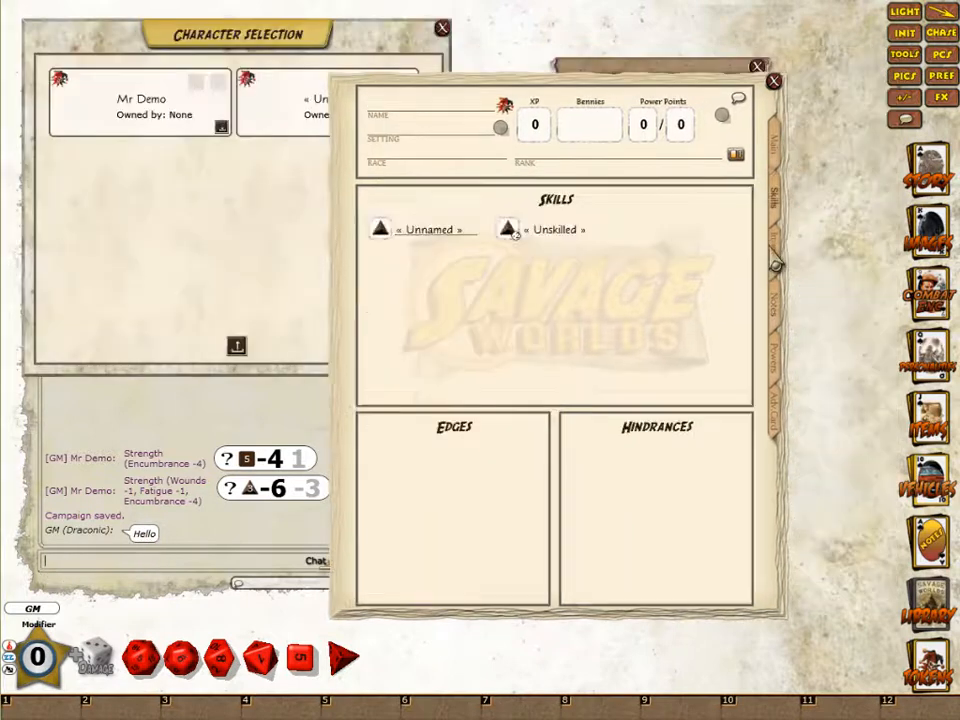
Step: Look through the Inventory, Notes, Powers and Skills pages of the blank character sheet
{"action": "left_click", "coordinate": [777, 250]}
{"action": "left_click", "coordinate": [777, 303]}
{"action": "left_click", "coordinate": [779, 358]}
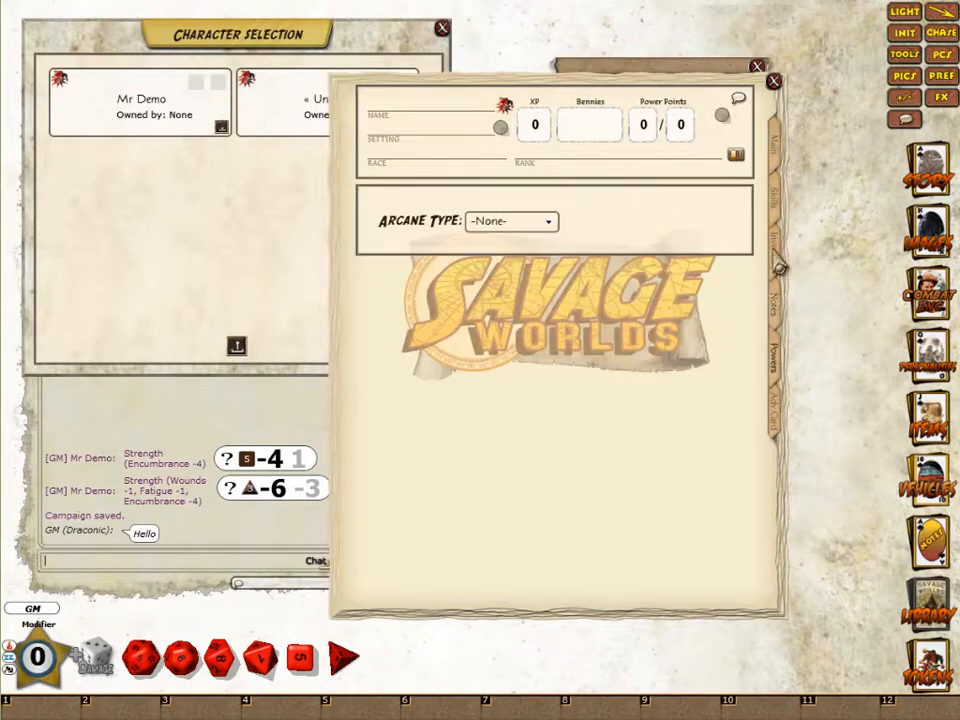
{"action": "left_click", "coordinate": [777, 240]}
{"action": "left_click", "coordinate": [778, 200]}
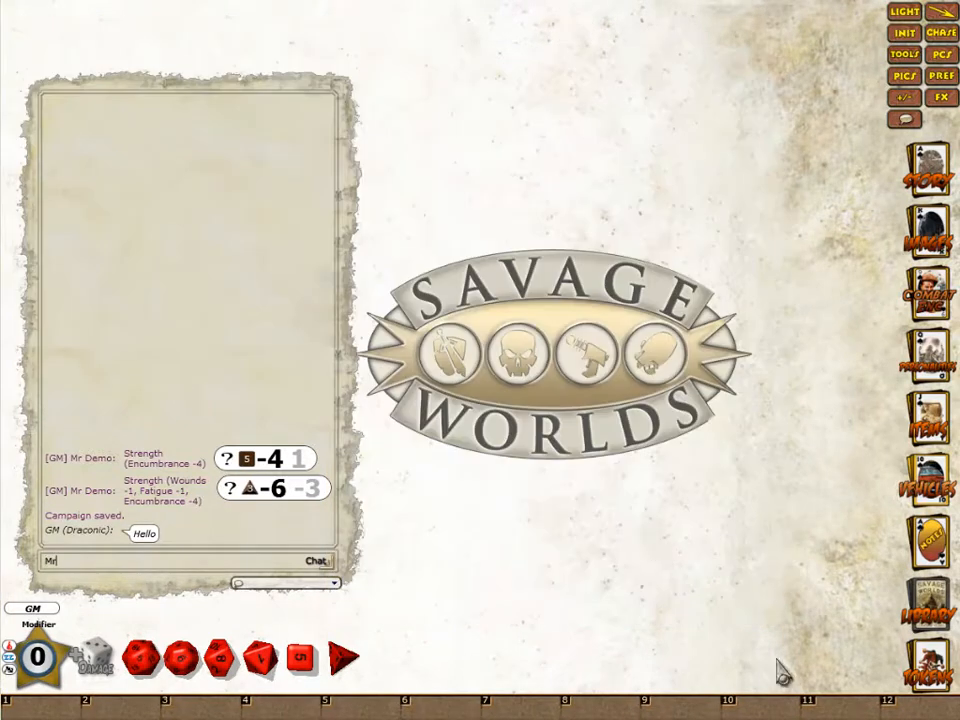
Step: Open Character Selection alongside an enlarged portraits window, and assign the second portrait in the first row to the character
{"action": "left_click", "coordinate": [941, 56]}
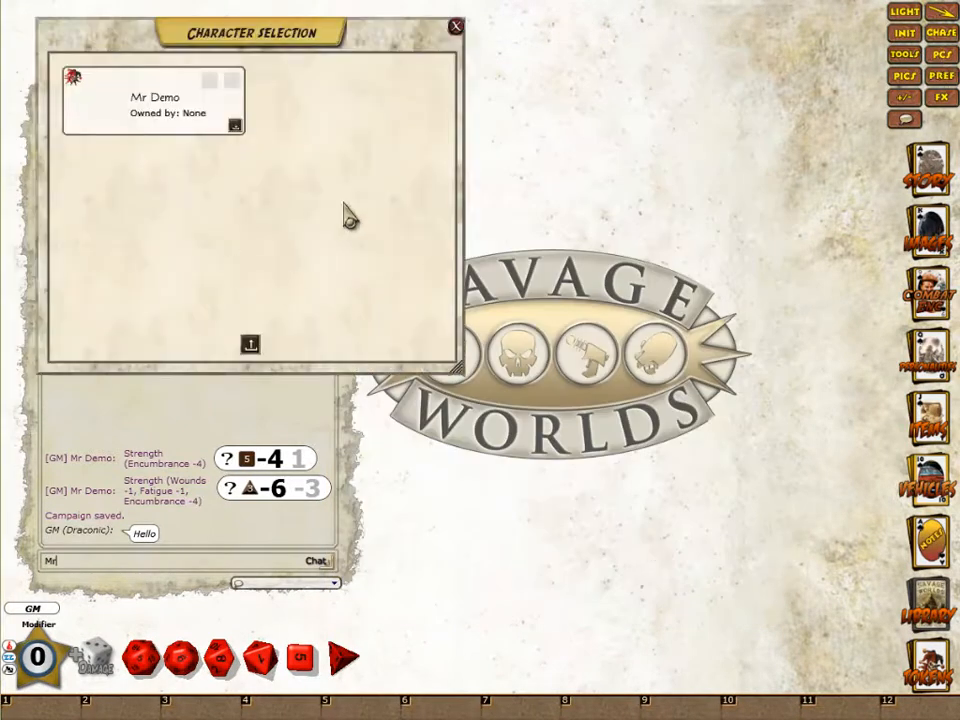
{"action": "left_click", "coordinate": [909, 76]}
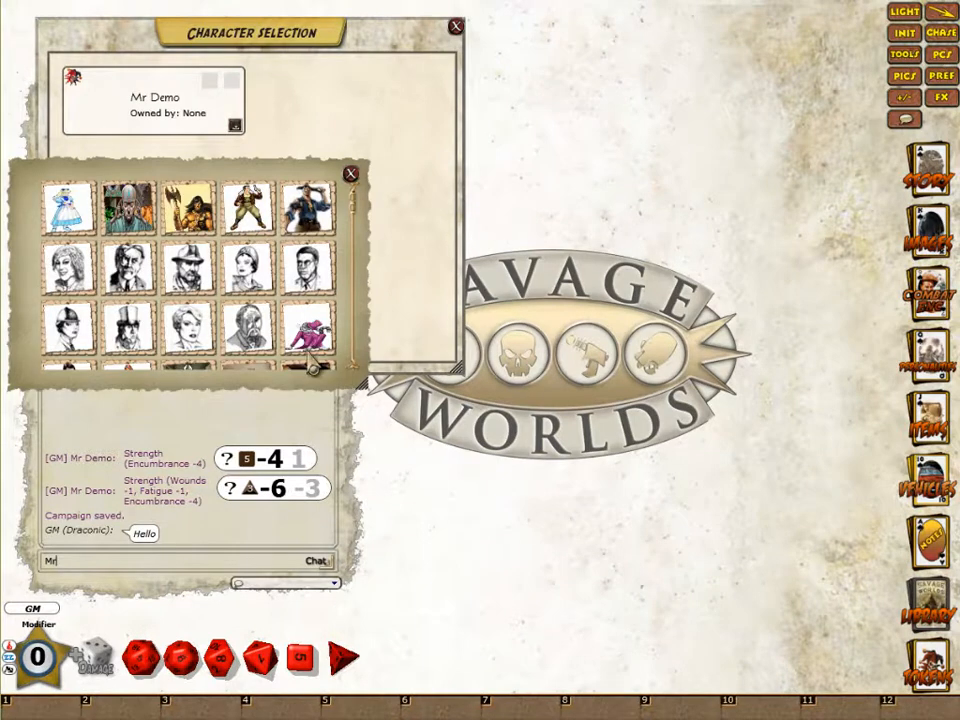
{"action": "left_click_drag", "start_coordinate": [15, 230], "coordinate": [388, 446]}
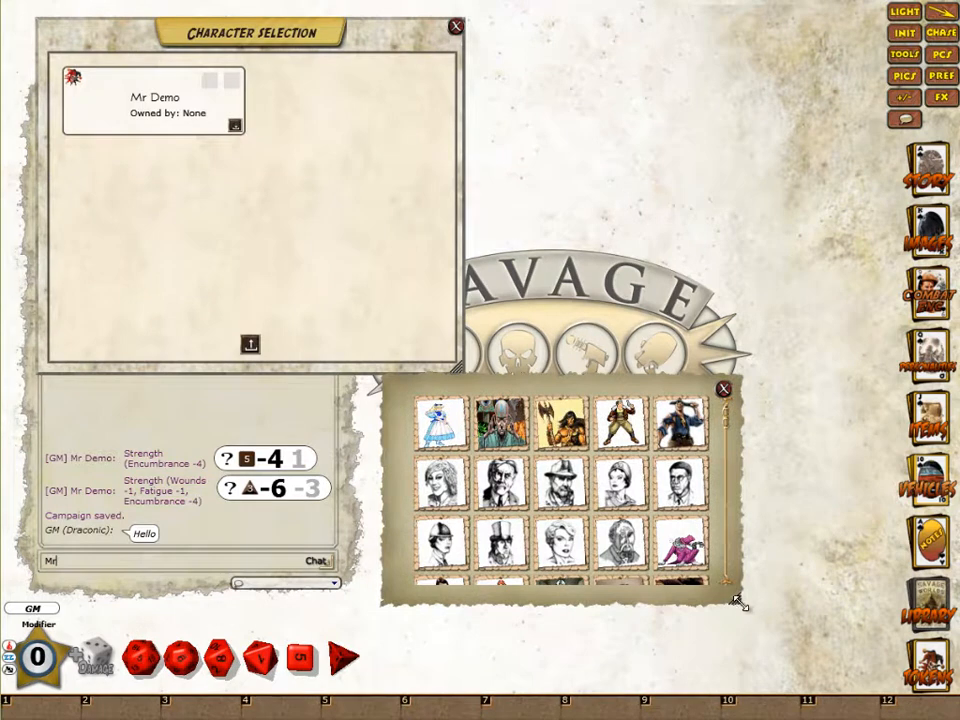
{"action": "left_click_drag", "start_coordinate": [696, 606], "coordinate": [692, 686]}
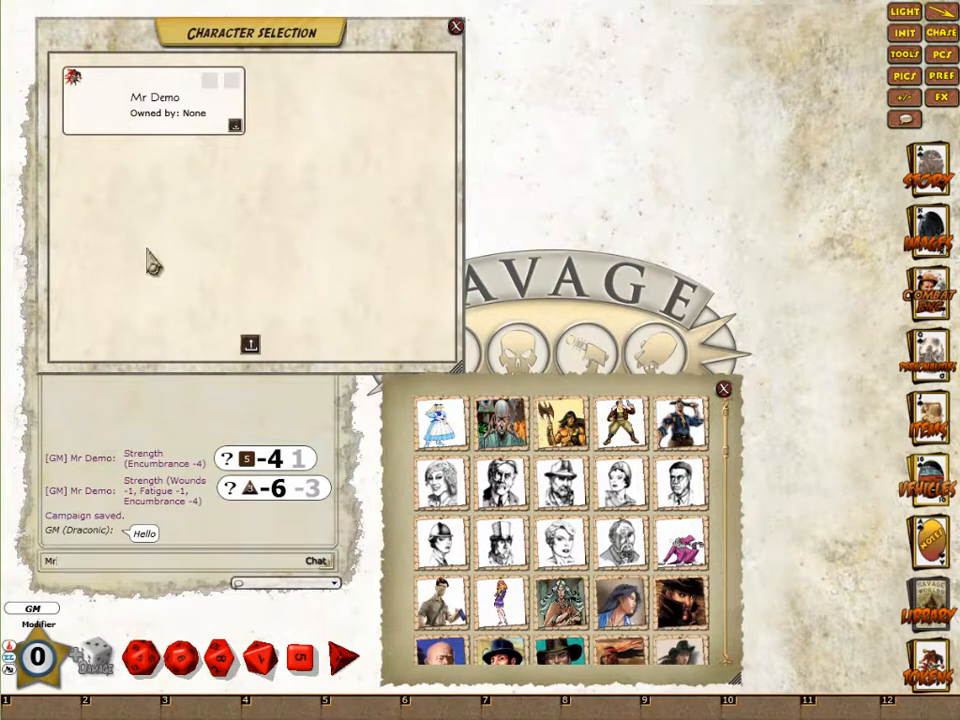
{"action": "left_click", "coordinate": [456, 26]}
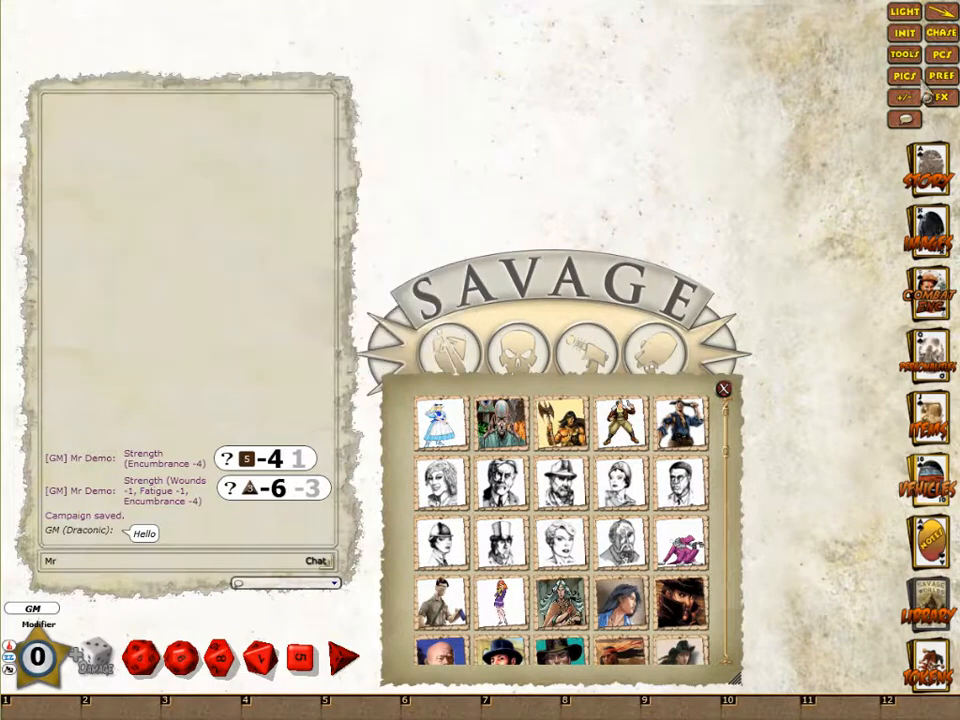
{"action": "left_click", "coordinate": [941, 55]}
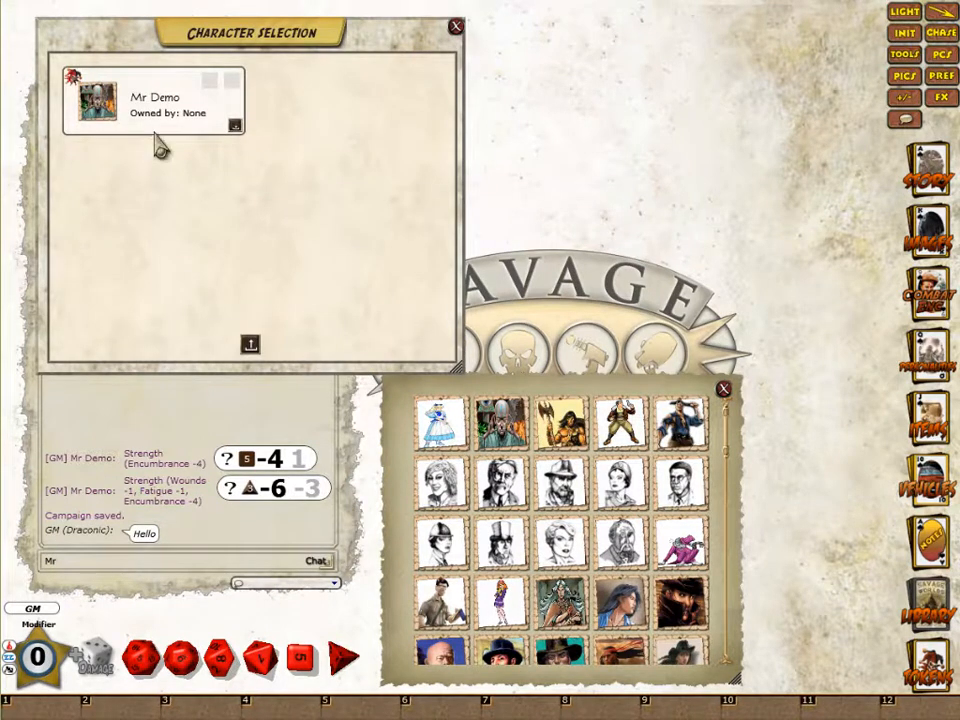
Step: Open the demo character's sheet and the portraits window, and assign the blue-hooded woman's portrait from the fourth row
{"action": "double_click", "coordinate": [86, 110]}
{"action": "left_click_drag", "start_coordinate": [613, 486], "coordinate": [635, 443]}
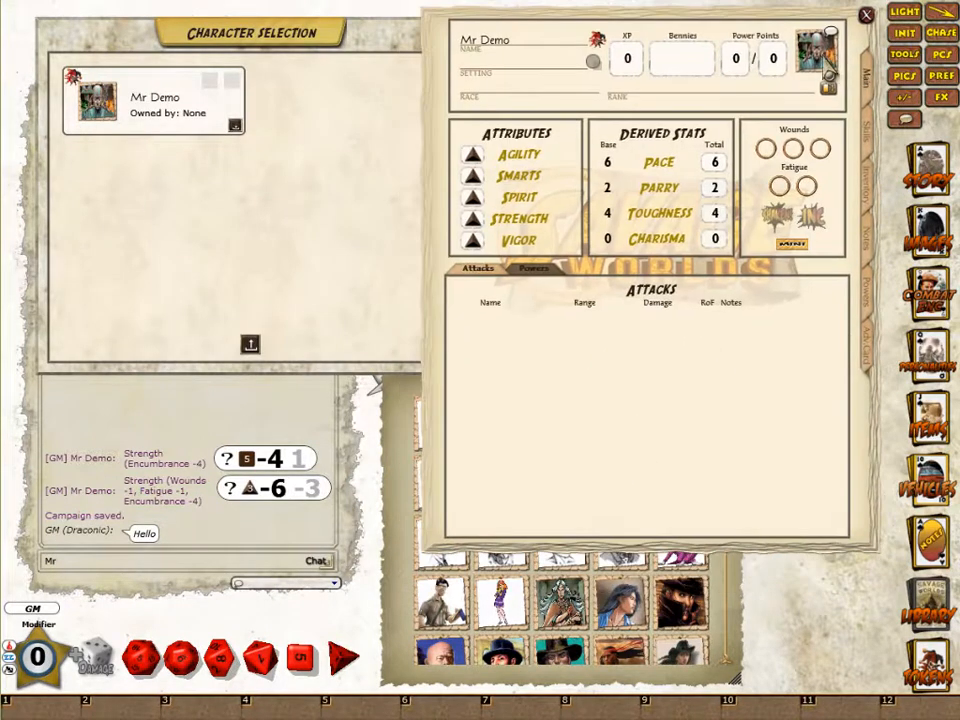
{"action": "left_click", "coordinate": [826, 70]}
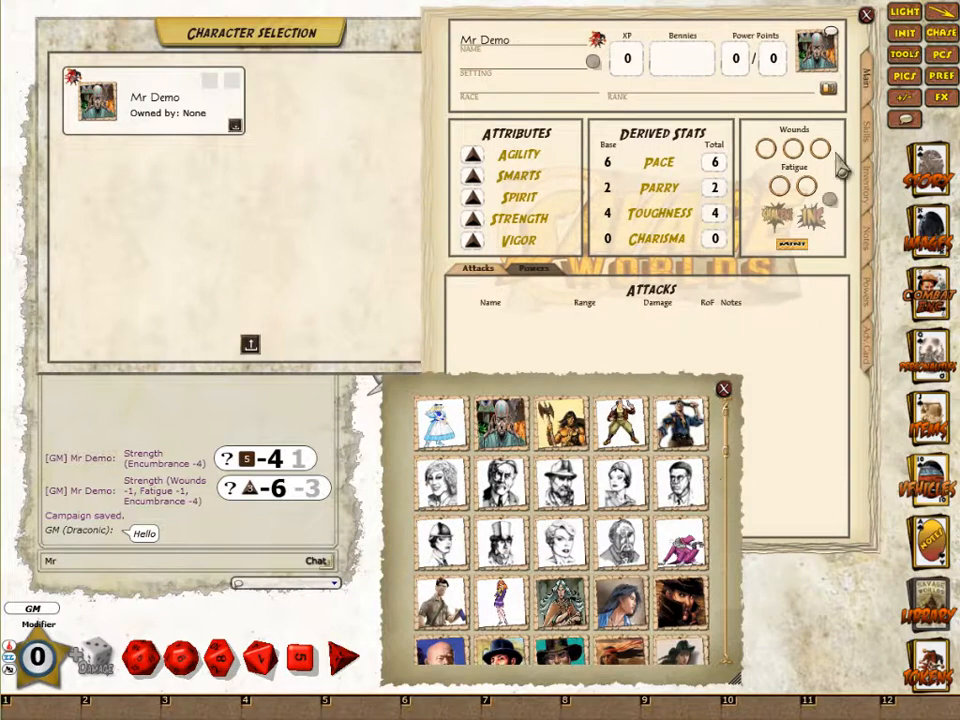
{"action": "left_click_drag", "start_coordinate": [829, 58], "coordinate": [812, 54]}
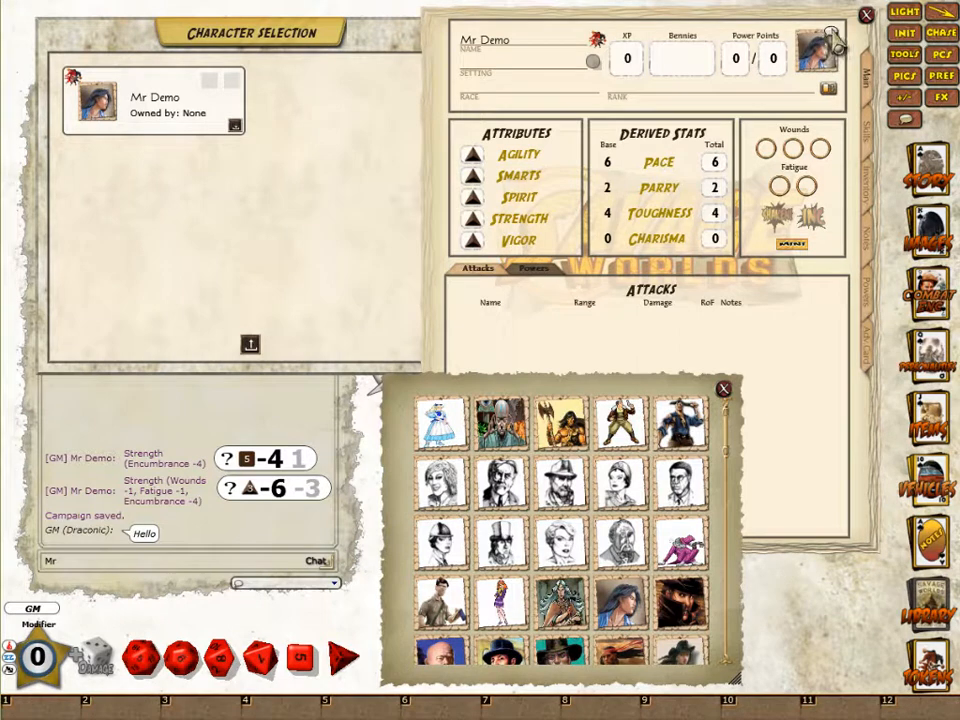
{"action": "left_click", "coordinate": [834, 40]}
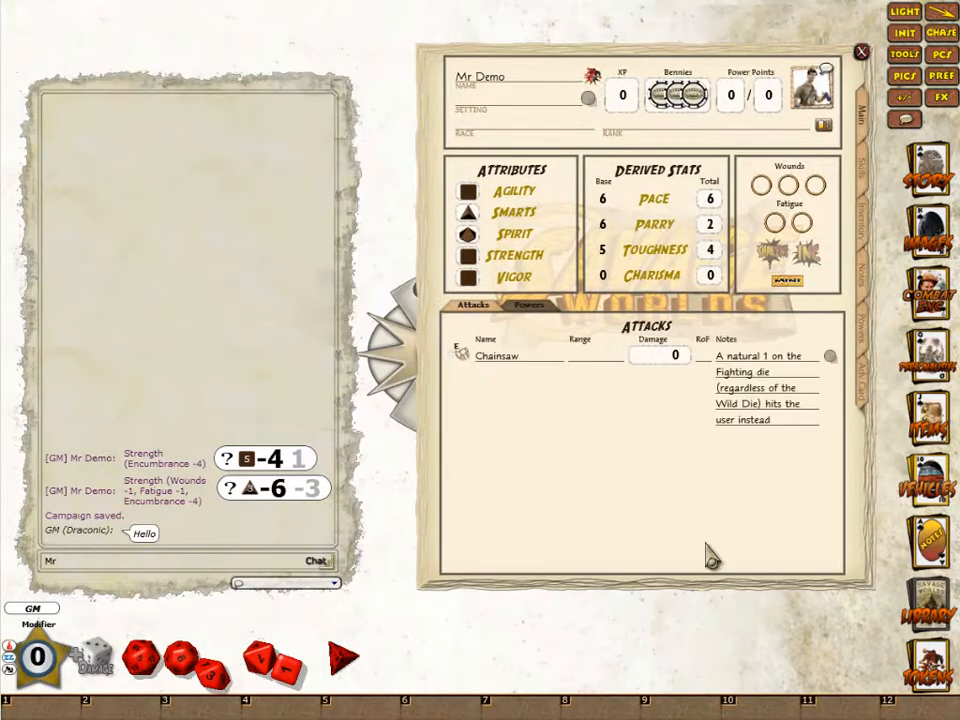
Step: Open the mini version of the character's sheet from its main page and place it over the chat window
{"action": "left_click_drag", "start_coordinate": [698, 540], "coordinate": [650, 563]}
{"action": "left_click_drag", "start_coordinate": [551, 477], "coordinate": [587, 459]}
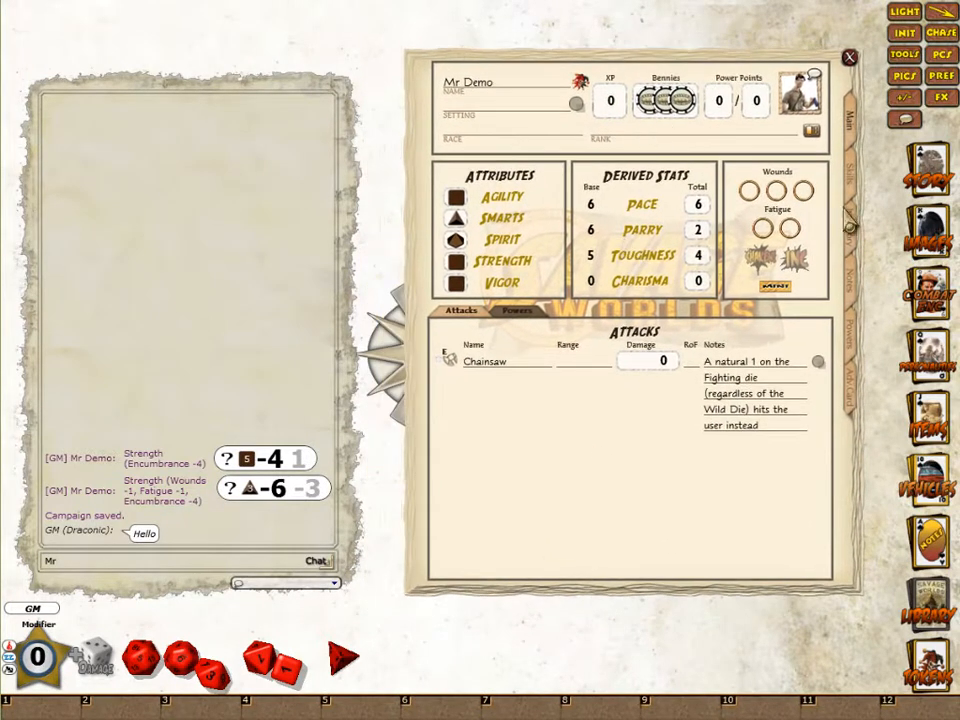
{"action": "left_click", "coordinate": [855, 186]}
{"action": "left_click", "coordinate": [849, 122]}
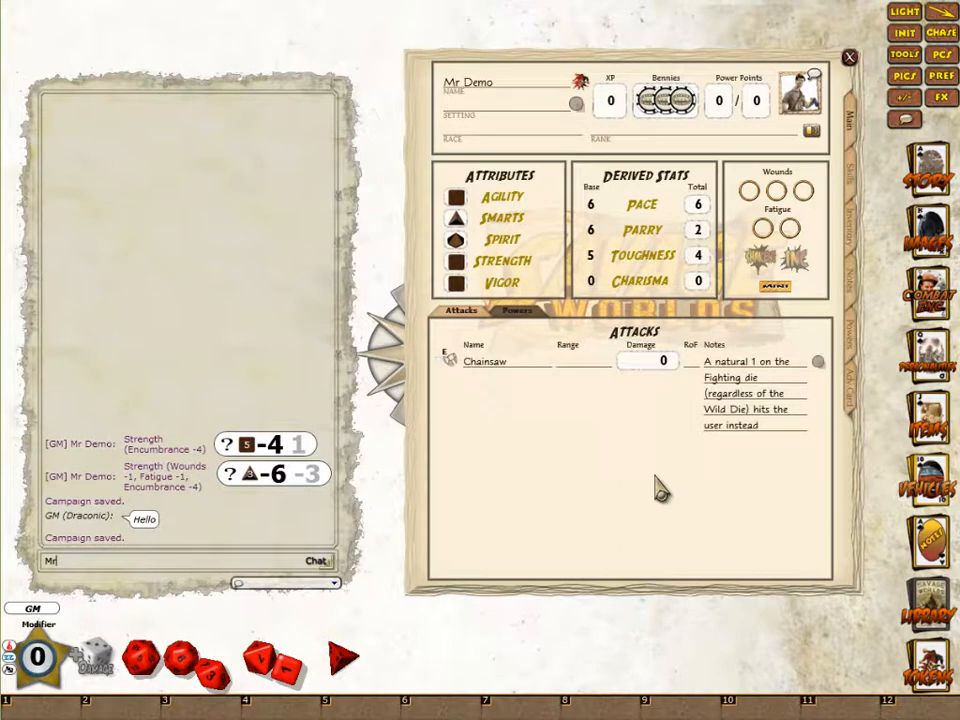
{"action": "left_click", "coordinate": [776, 288]}
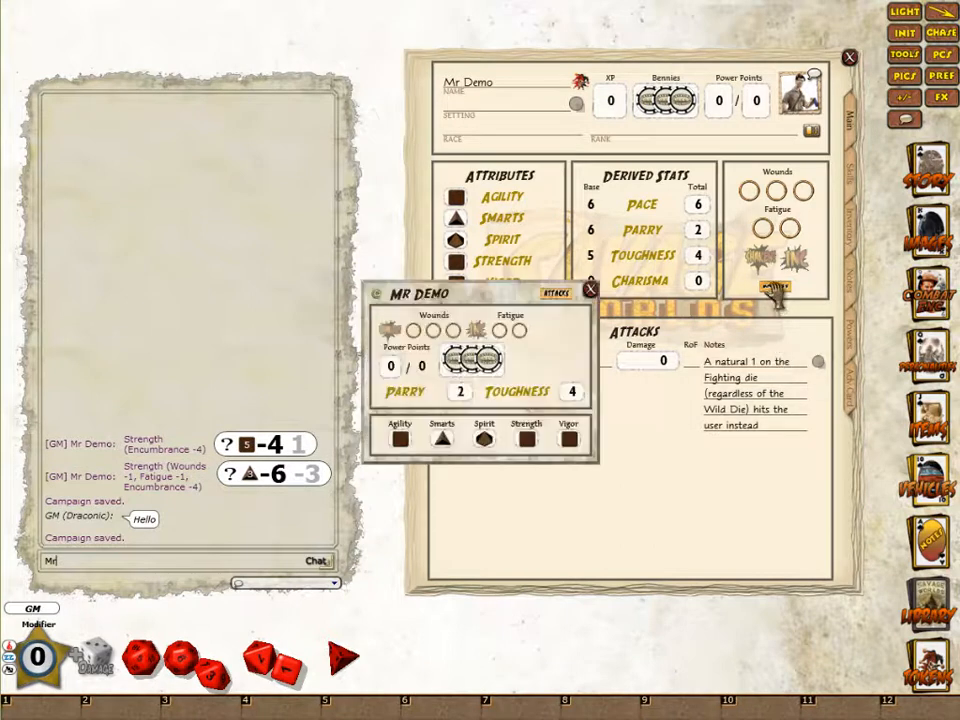
{"action": "left_click_drag", "start_coordinate": [490, 301], "coordinate": [165, 104]}
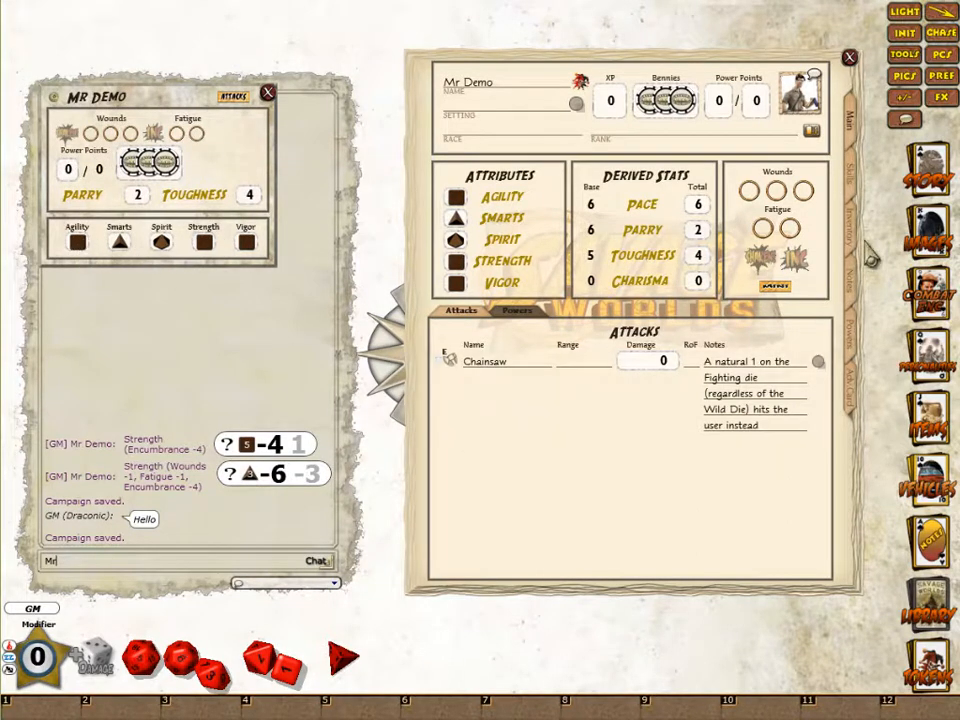
Step: Add the Climbing, Fighting, Investigation, Shooting and Unskilled dice from the character's skills to the mini sheet
{"action": "left_click", "coordinate": [850, 182]}
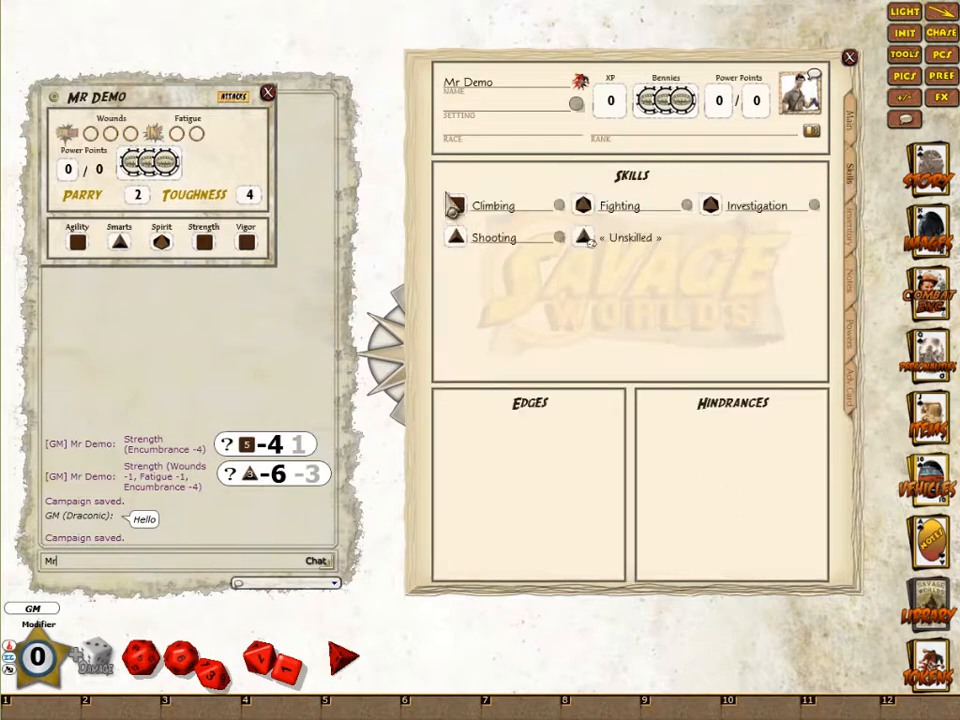
{"action": "left_click_drag", "start_coordinate": [455, 207], "coordinate": [340, 155]}
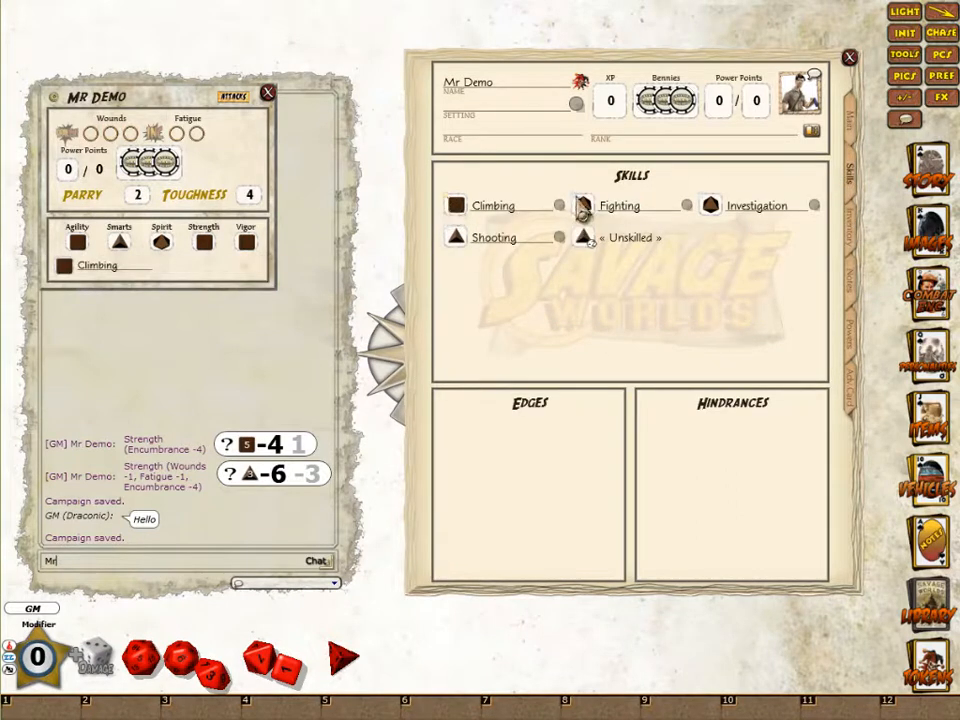
{"action": "left_click", "coordinate": [584, 208]}
{"action": "left_click", "coordinate": [710, 207]}
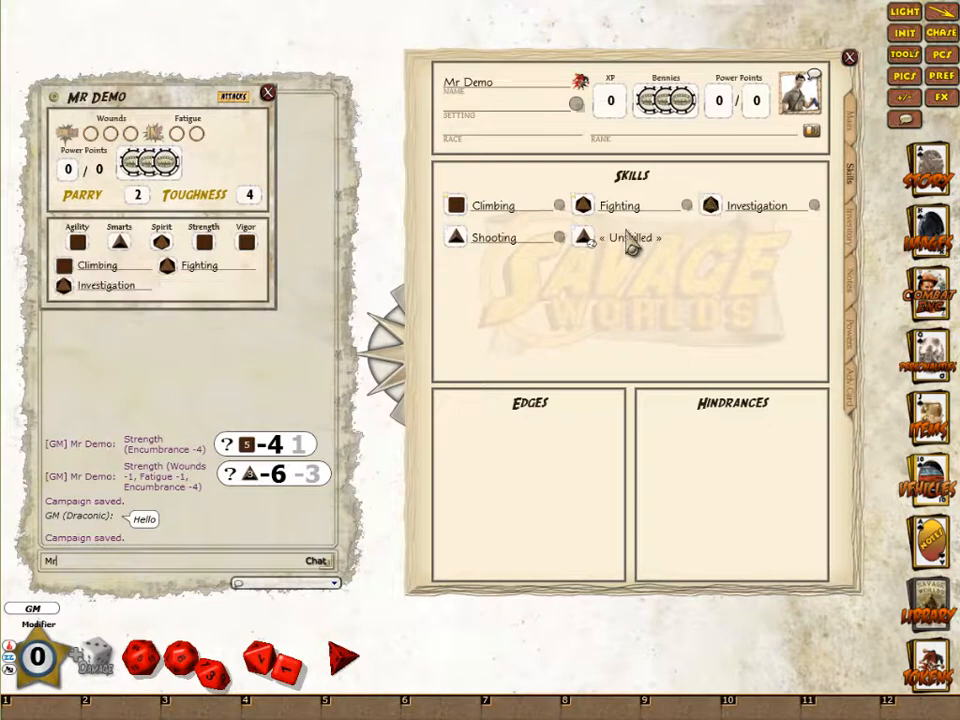
{"action": "left_click", "coordinate": [455, 237]}
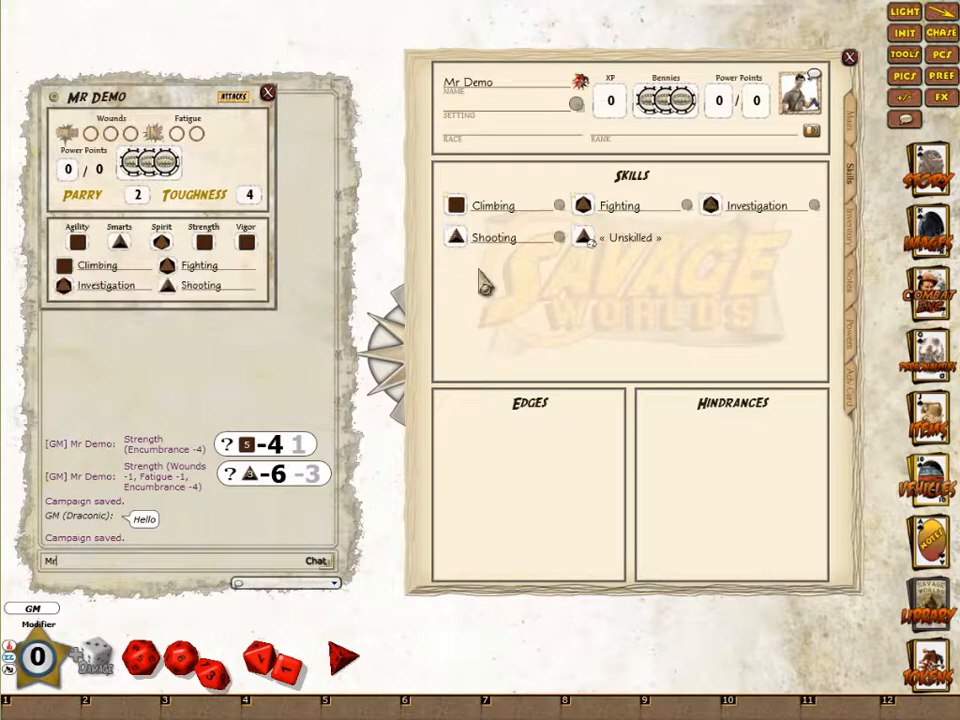
{"action": "left_click", "coordinate": [578, 244]}
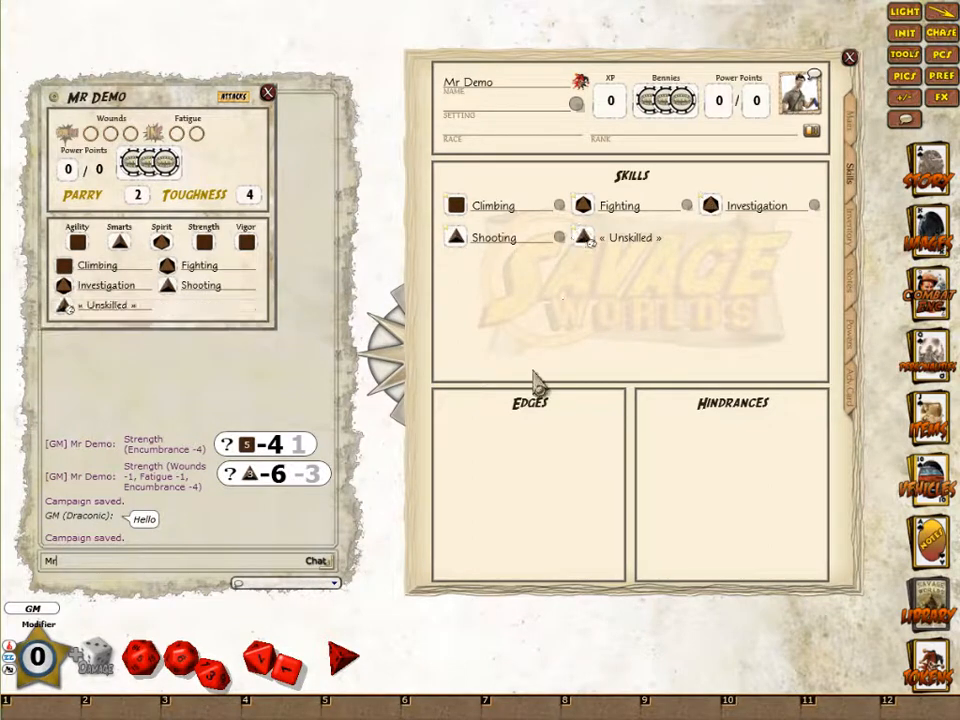
Step: Open the mini sheet's attacks window, dock it beneath the mini sheet, and add the Chainsaw attack to it
{"action": "left_click", "coordinate": [856, 128]}
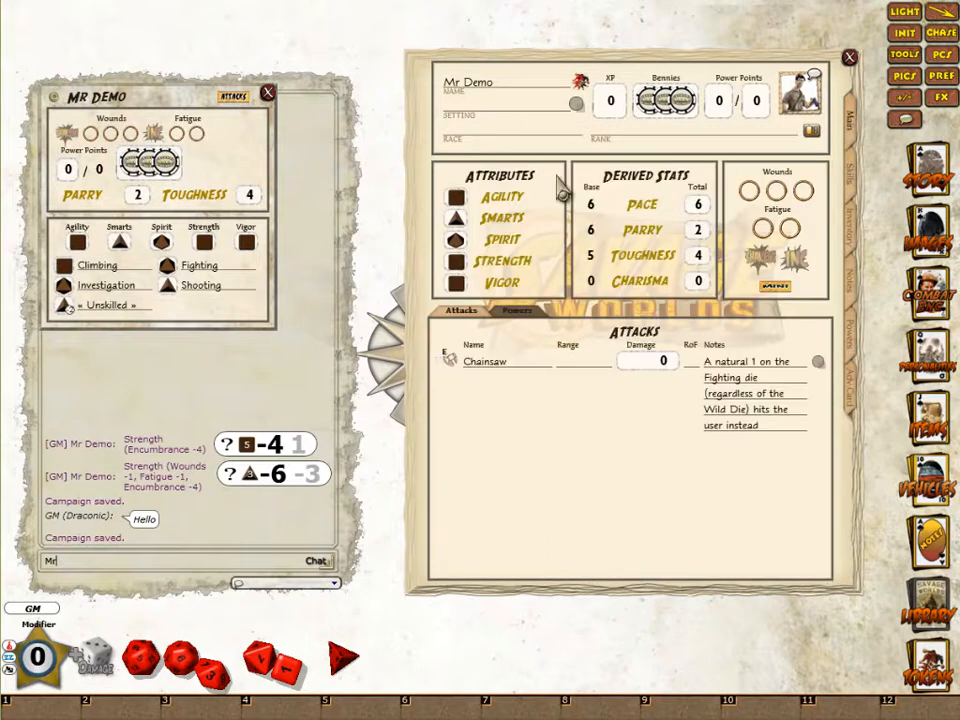
{"action": "left_click", "coordinate": [236, 97]}
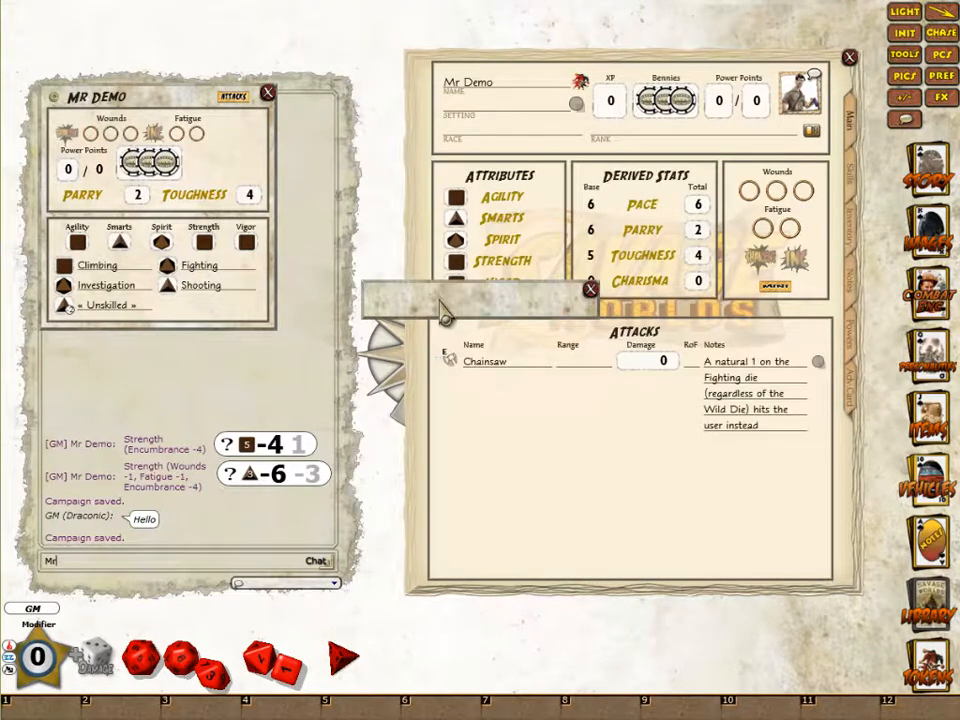
{"action": "left_click_drag", "start_coordinate": [470, 305], "coordinate": [175, 370]}
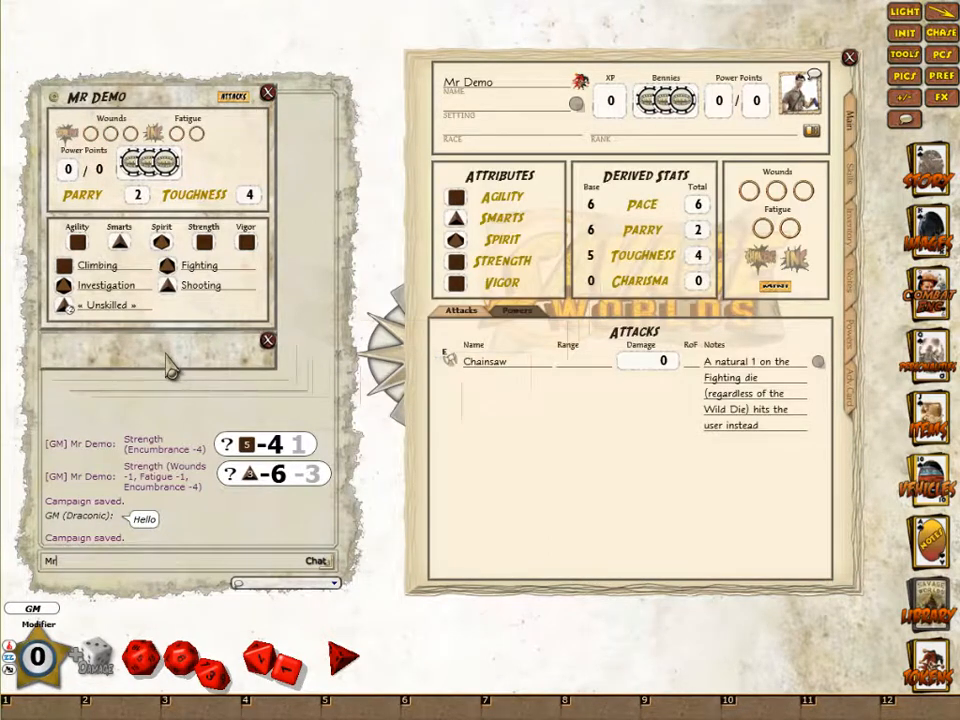
{"action": "left_click_drag", "start_coordinate": [447, 361], "coordinate": [150, 352]}
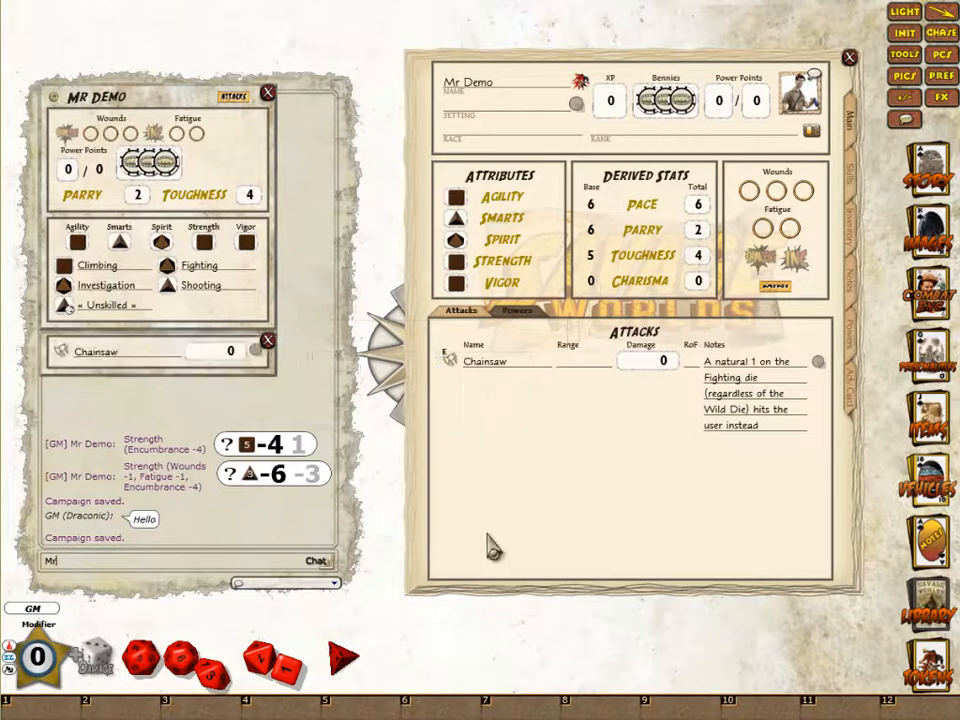
Step: Shift the docked mini sheet and set the Chainsaw's damage on the full character sheet to three six-sided dice
{"action": "left_click_drag", "start_coordinate": [207, 106], "coordinate": [260, 89]}
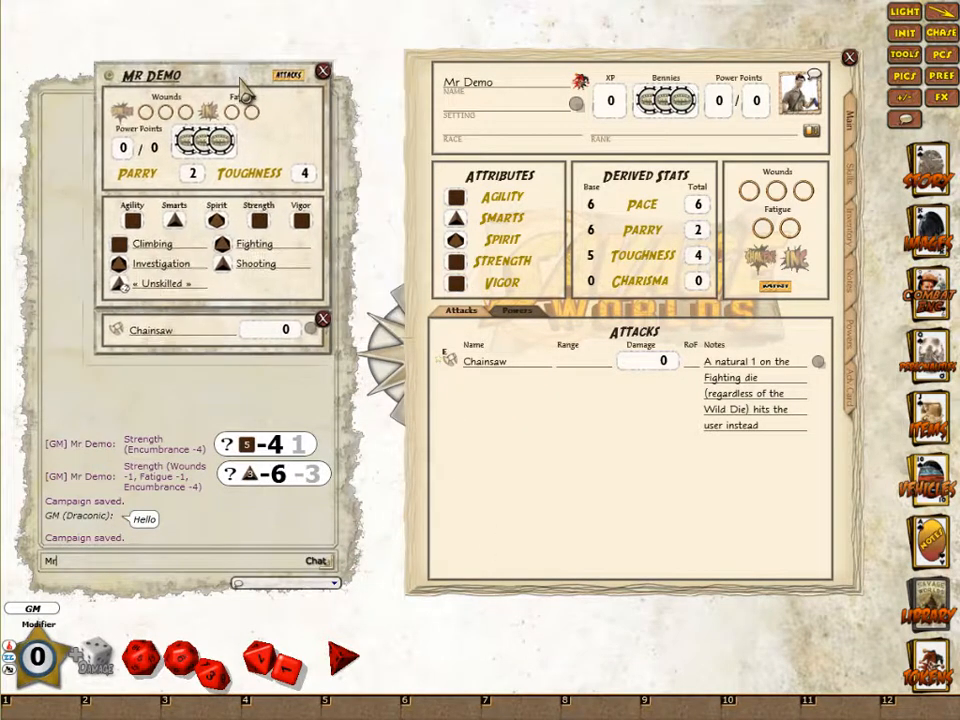
{"action": "left_click_drag", "start_coordinate": [288, 668], "coordinate": [645, 363]}
{"action": "right_click", "coordinate": [666, 414]}
{"action": "right_click", "coordinate": [664, 408]}
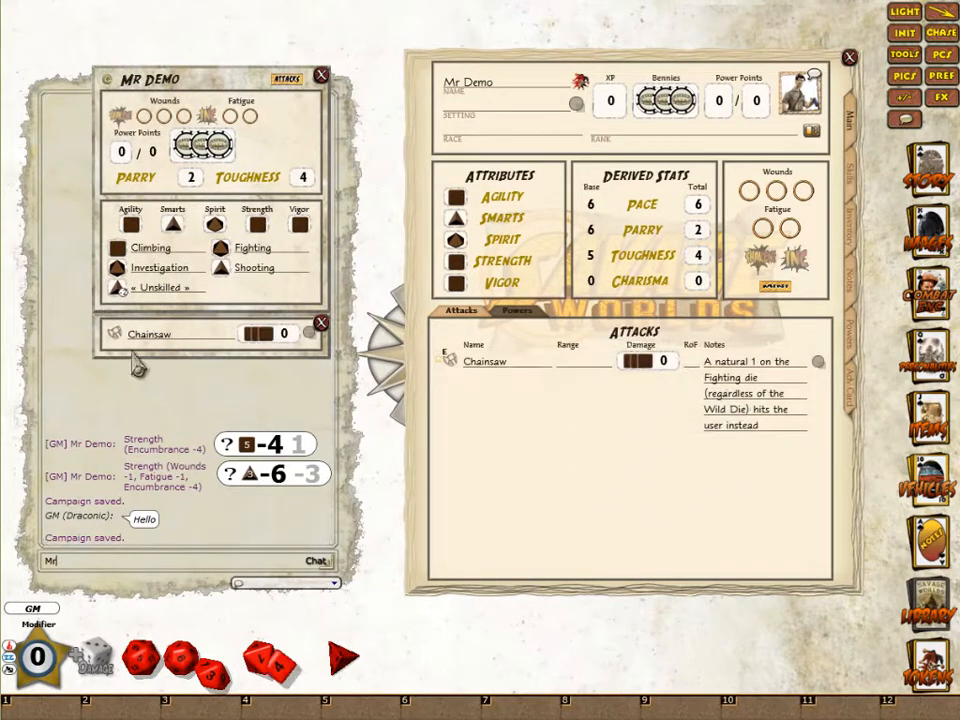
Step: Keep only the mini sheet open, clear of the chat window, and roll Fighting from it
{"action": "left_click_drag", "start_coordinate": [172, 78], "coordinate": [766, 13]}
{"action": "left_click", "coordinate": [849, 57]}
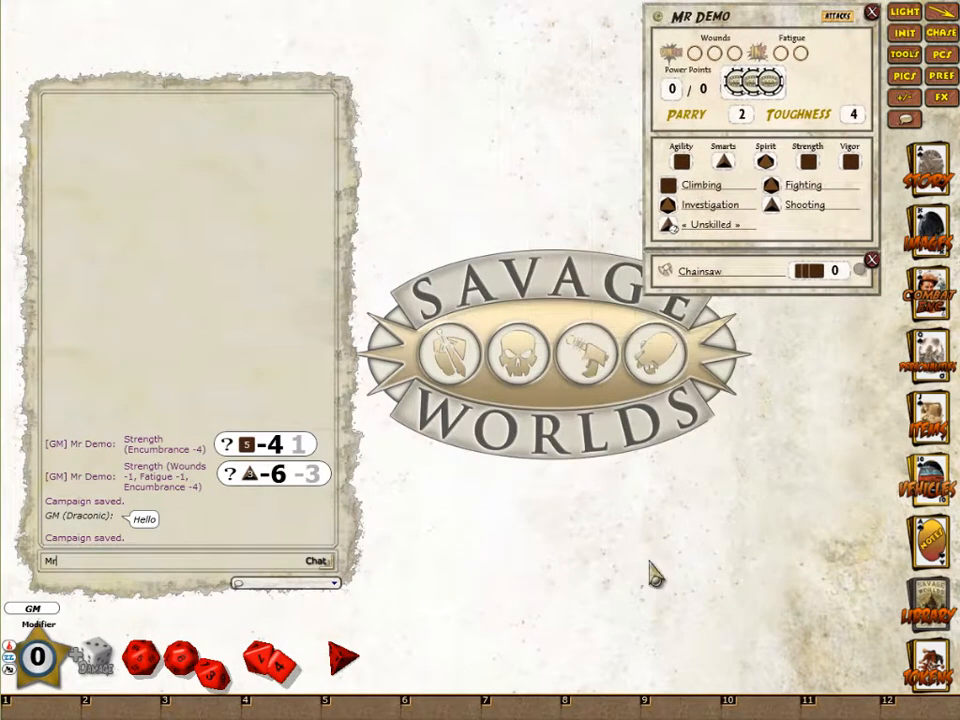
{"action": "left_click_drag", "start_coordinate": [770, 188], "coordinate": [317, 332]}
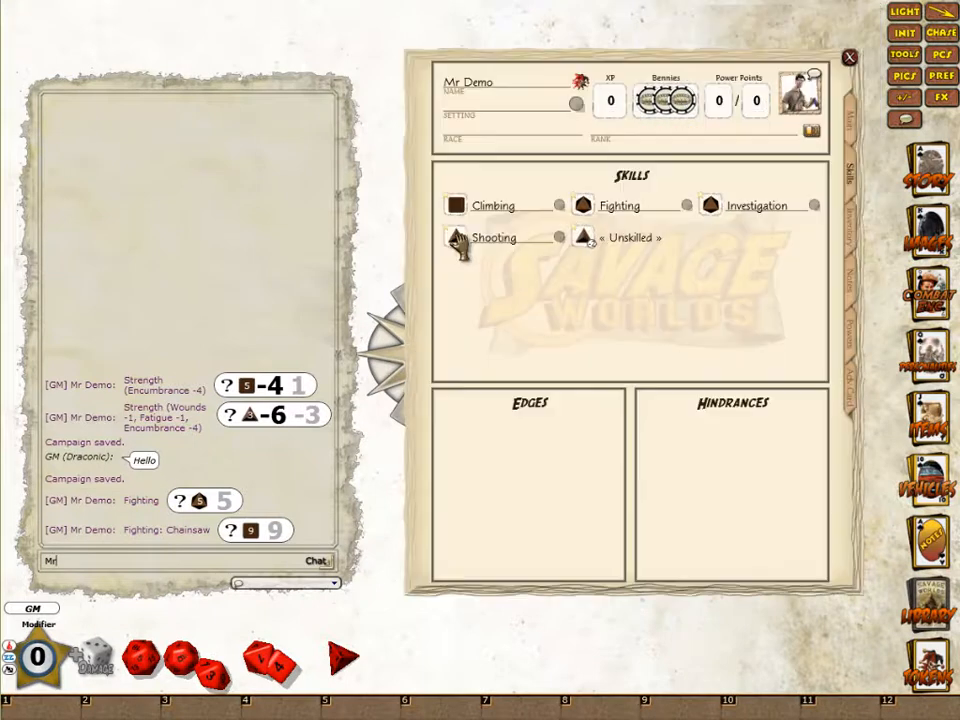
Step: Make three Shooting rolls at once from the character's skills into the chat
{"action": "left_click_drag", "start_coordinate": [457, 240], "coordinate": [257, 583]}
{"action": "right_click", "coordinate": [201, 300]}
{"action": "right_click", "coordinate": [227, 319]}
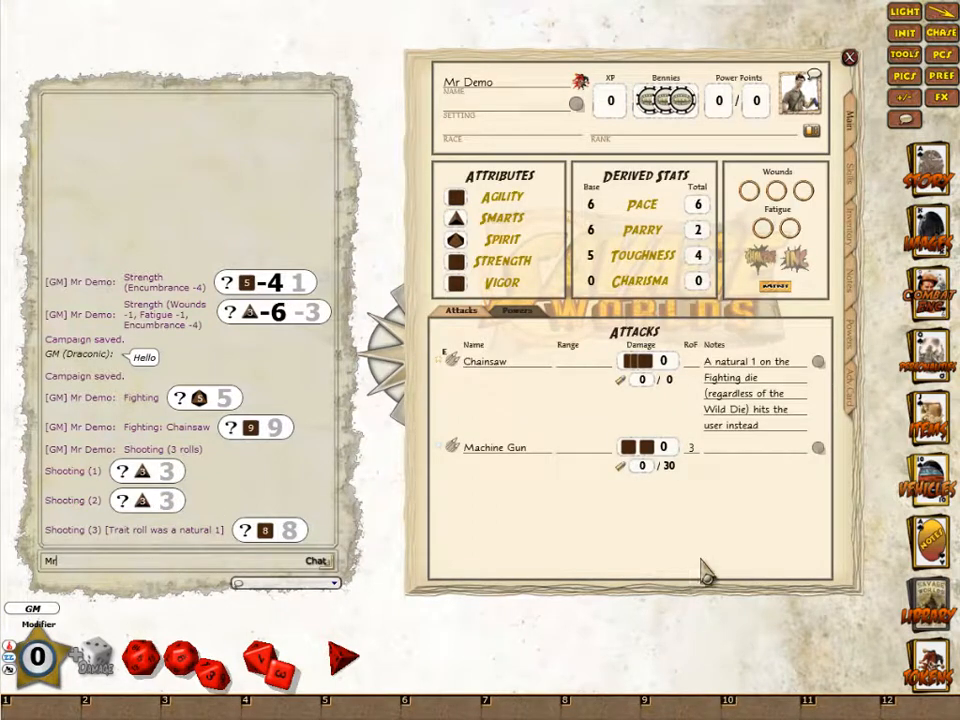
Step: Set the Machine Gun's ammo counter to 30 and open its firing options, including Double tap (2 ammos)
{"action": "left_click", "coordinate": [621, 468]}
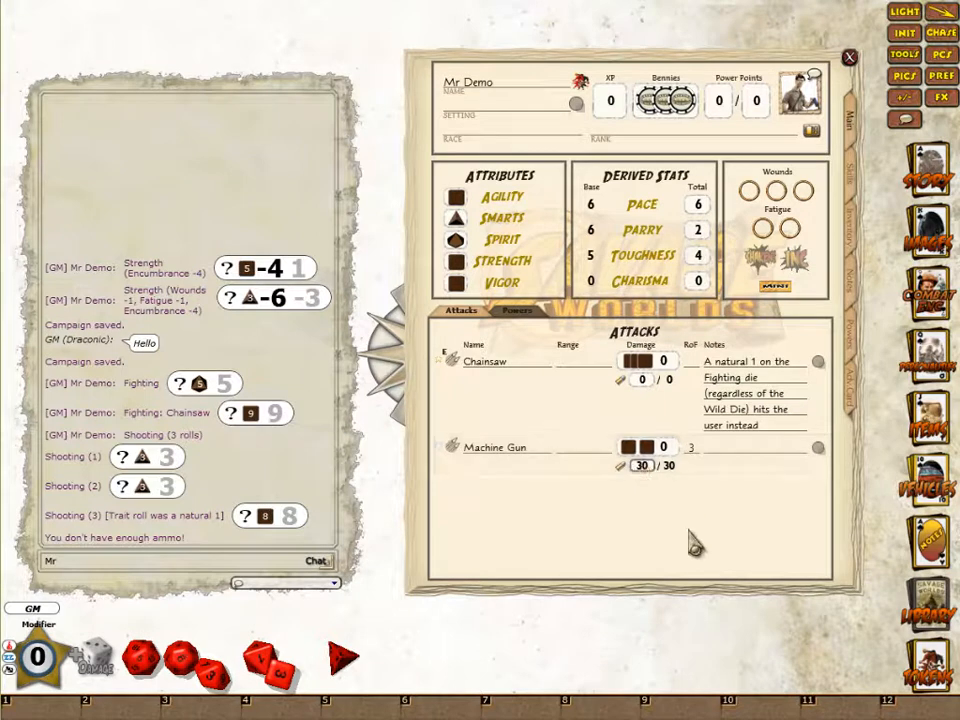
{"action": "right_click", "coordinate": [626, 468]}
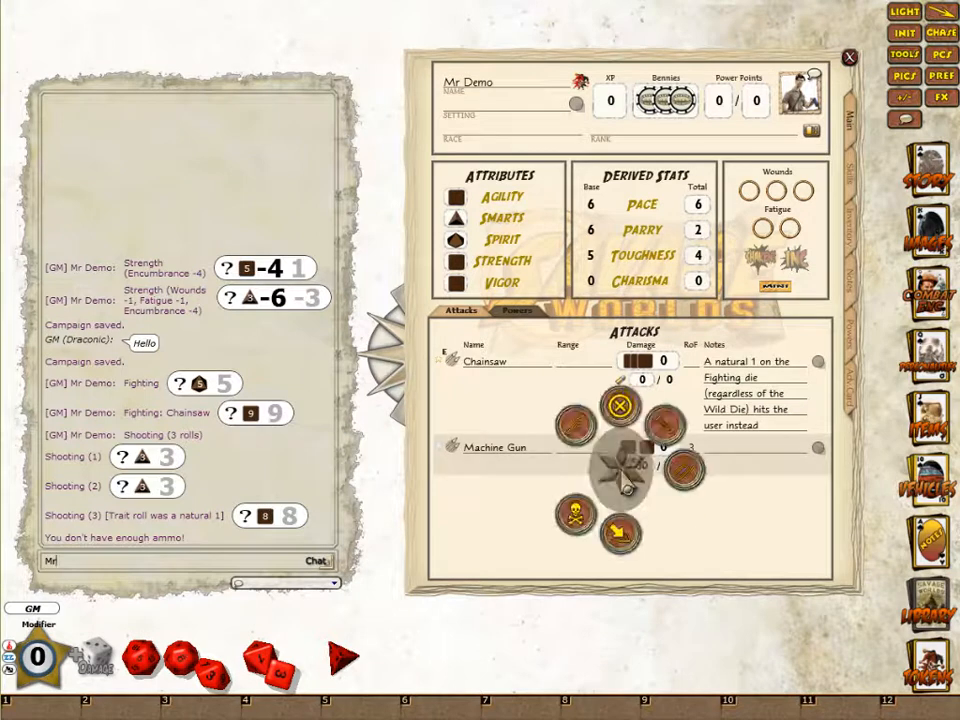
{"action": "left_click", "coordinate": [688, 490]}
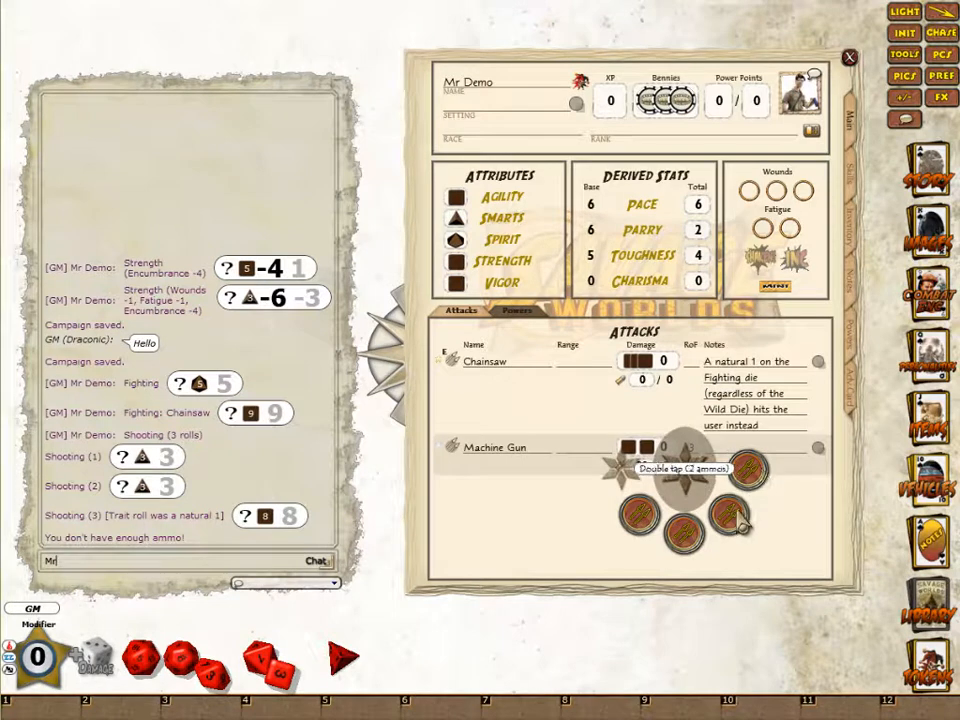
{"action": "left_click", "coordinate": [633, 535]}
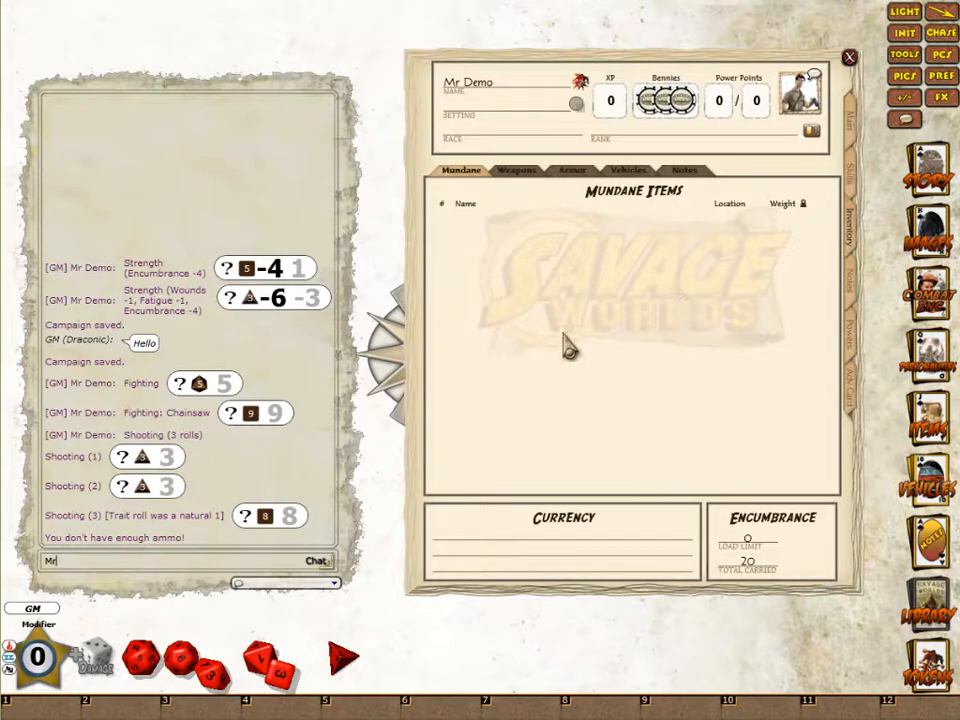
Step: Look through the Notes, Armor, Mundane, Vehicles and Weapons pages of the character's inventory
{"action": "left_click", "coordinate": [686, 174]}
{"action": "left_click", "coordinate": [572, 172]}
{"action": "left_click", "coordinate": [466, 174]}
{"action": "left_click", "coordinate": [574, 171]}
{"action": "left_click", "coordinate": [628, 171]}
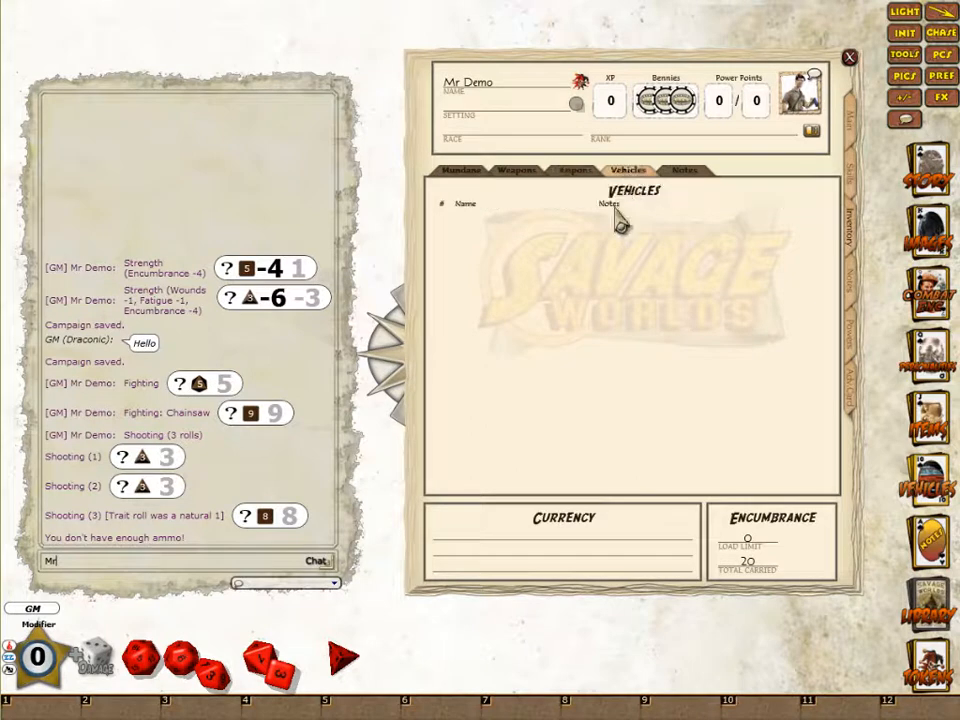
{"action": "left_click", "coordinate": [512, 172]}
{"action": "left_click_drag", "start_coordinate": [466, 226], "coordinate": [80, 32]}
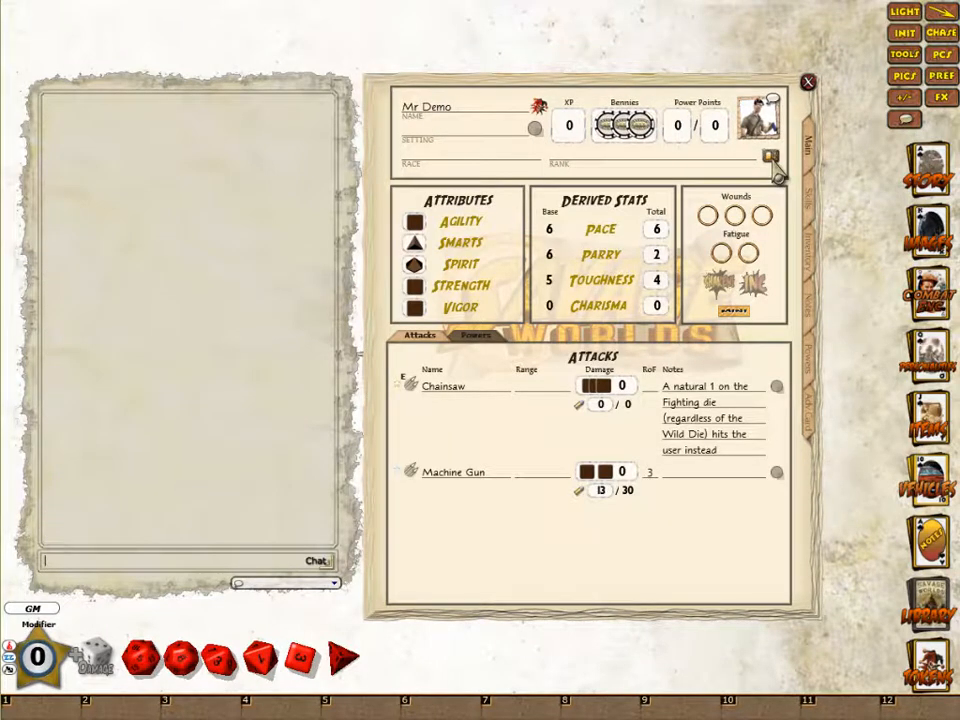
Step: Examine the character's attribute, skill, edge and experience points in the Character Summary, and close it
{"action": "left_click", "coordinate": [771, 158]}
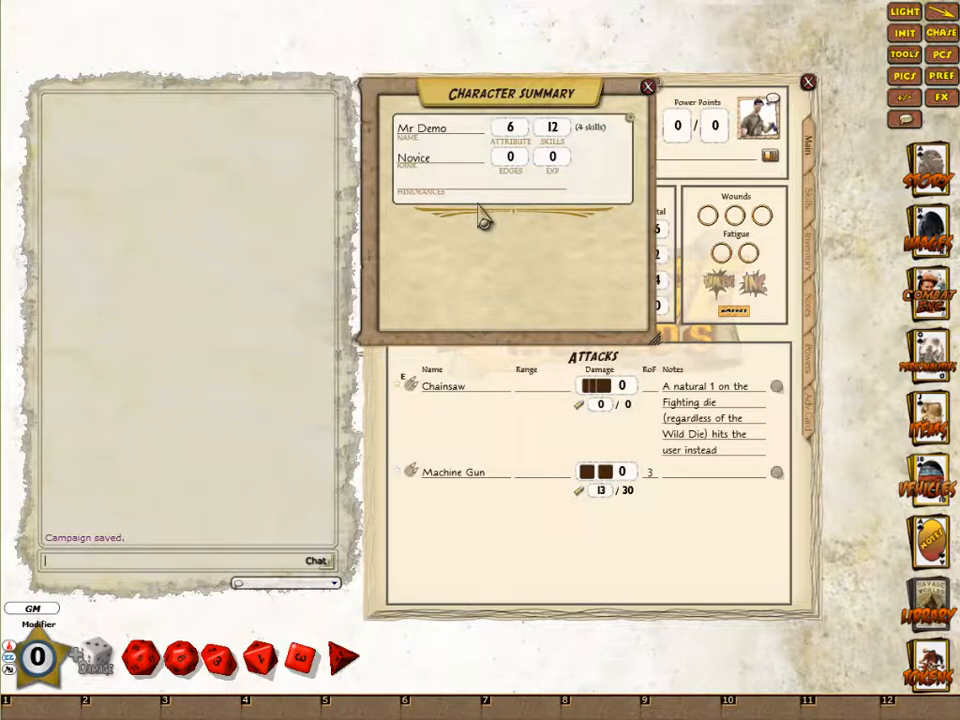
{"action": "left_click", "coordinate": [648, 86]}
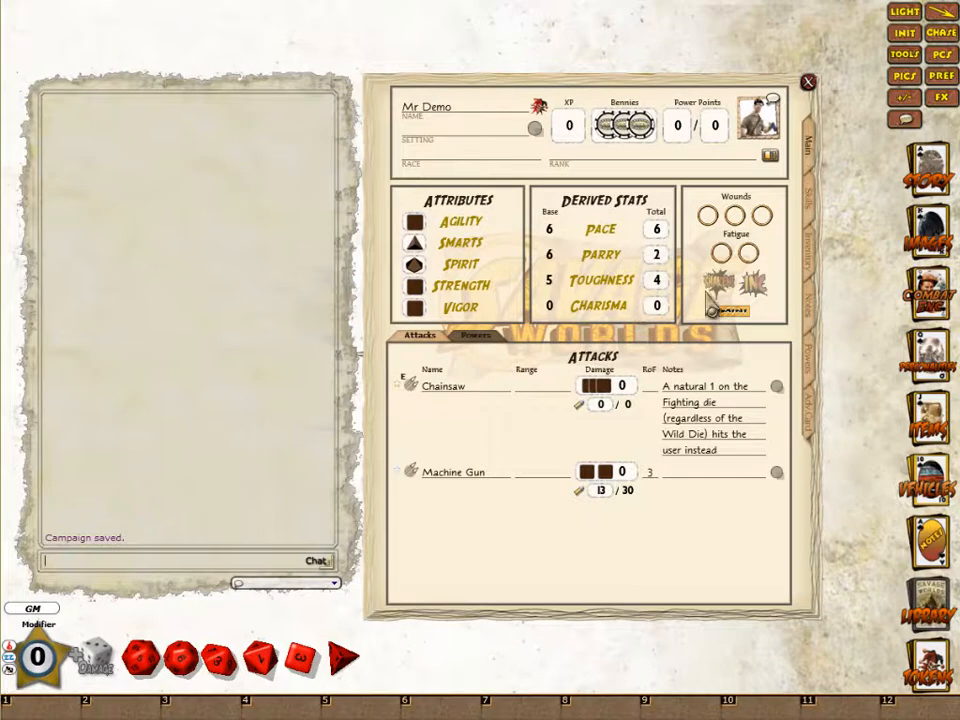
Step: Turn off automatic encumbrance and fatigue in the game options, restore encumbrance to On and fatigue and wounds to All
{"action": "left_click", "coordinate": [938, 86]}
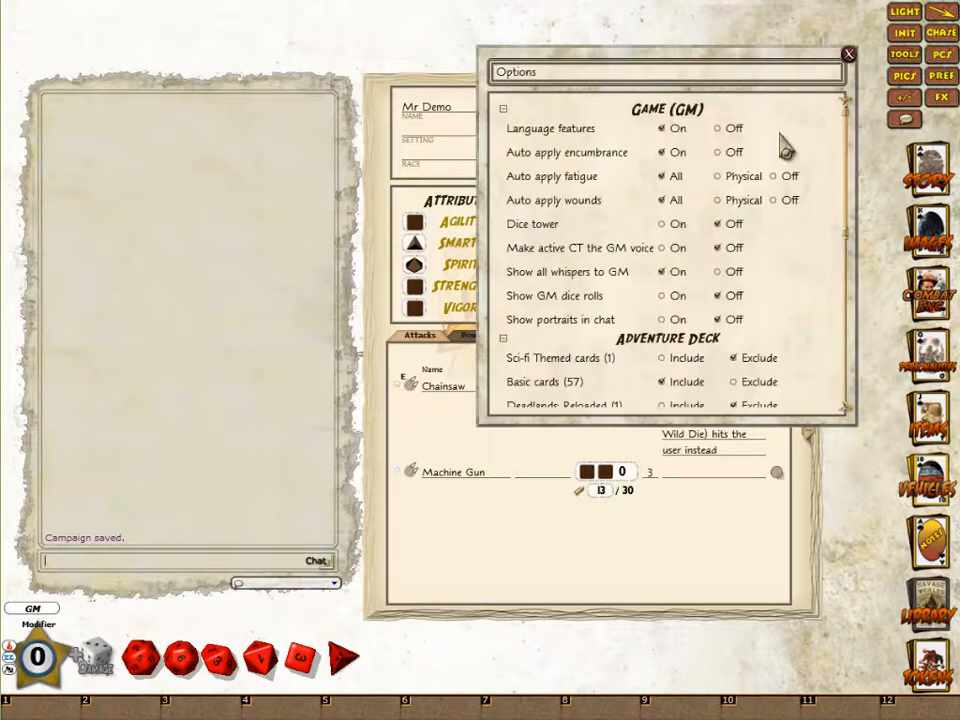
{"action": "left_click", "coordinate": [786, 176]}
{"action": "left_click", "coordinate": [786, 200]}
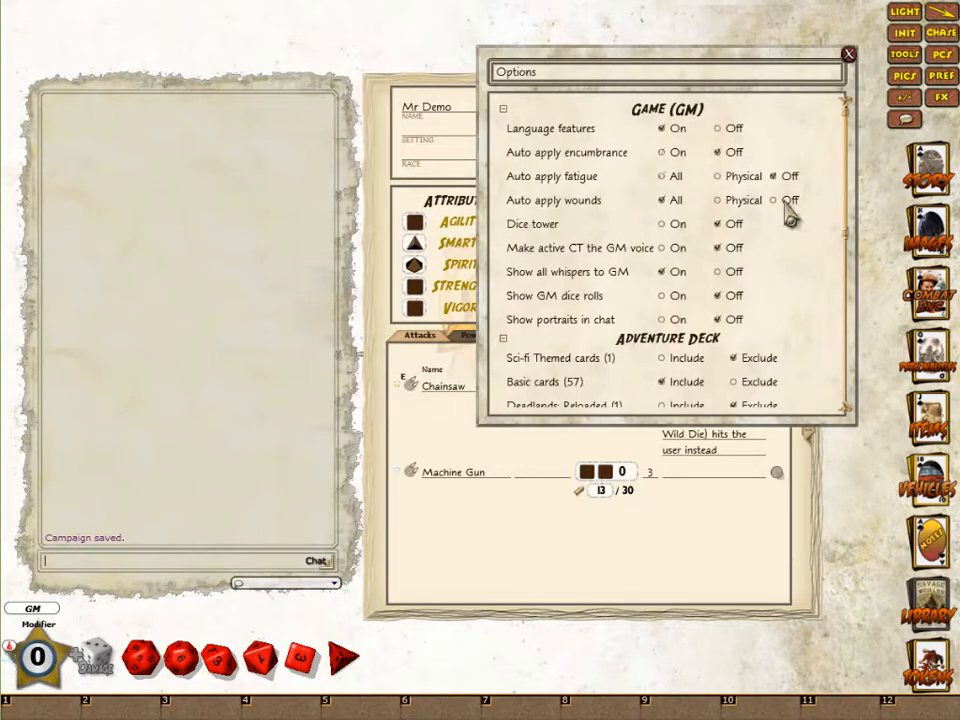
{"action": "left_click", "coordinate": [674, 200]}
{"action": "left_click", "coordinate": [674, 177]}
{"action": "left_click", "coordinate": [670, 153]}
{"action": "left_click", "coordinate": [849, 55]}
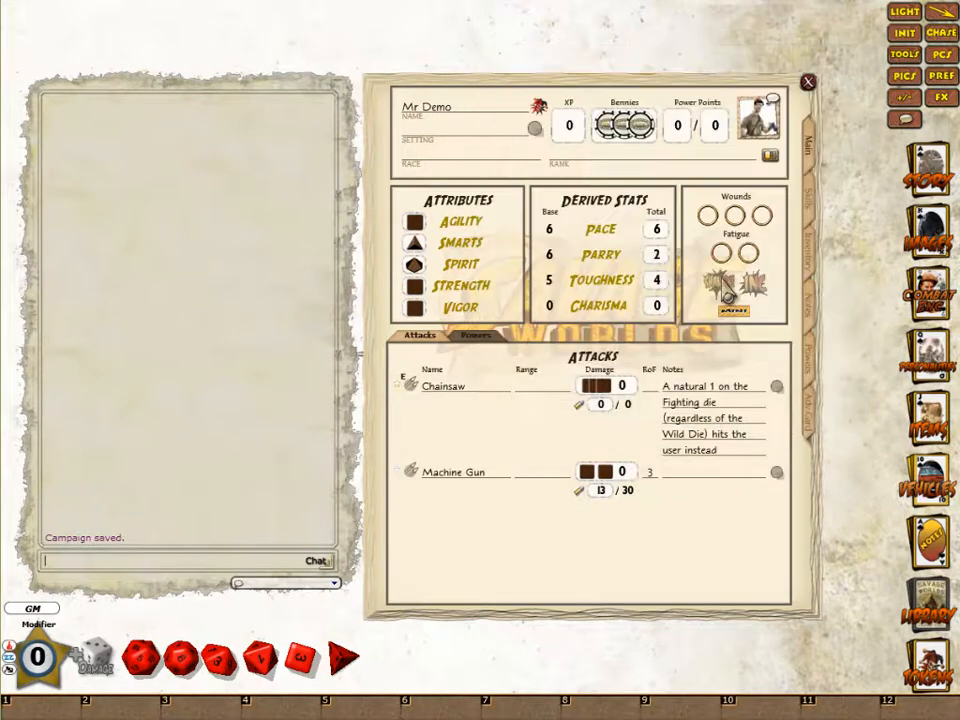
Step: Mark two wounds on the character and roll the Chainsaw attack
{"action": "left_click", "coordinate": [707, 215]}
{"action": "left_click", "coordinate": [734, 215]}
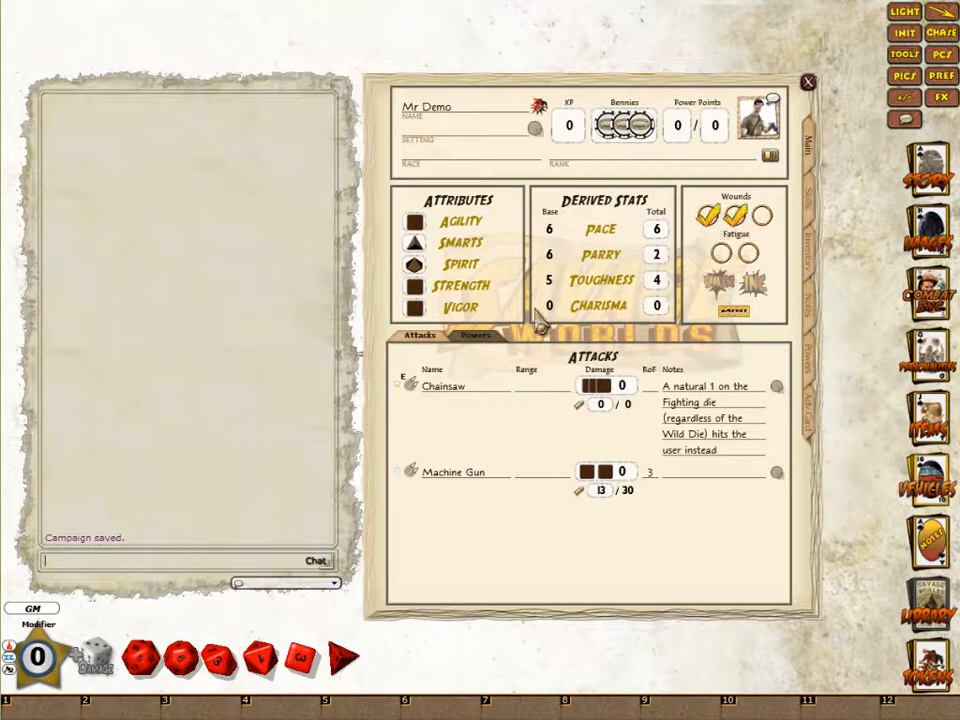
{"action": "double_click", "coordinate": [415, 393]}
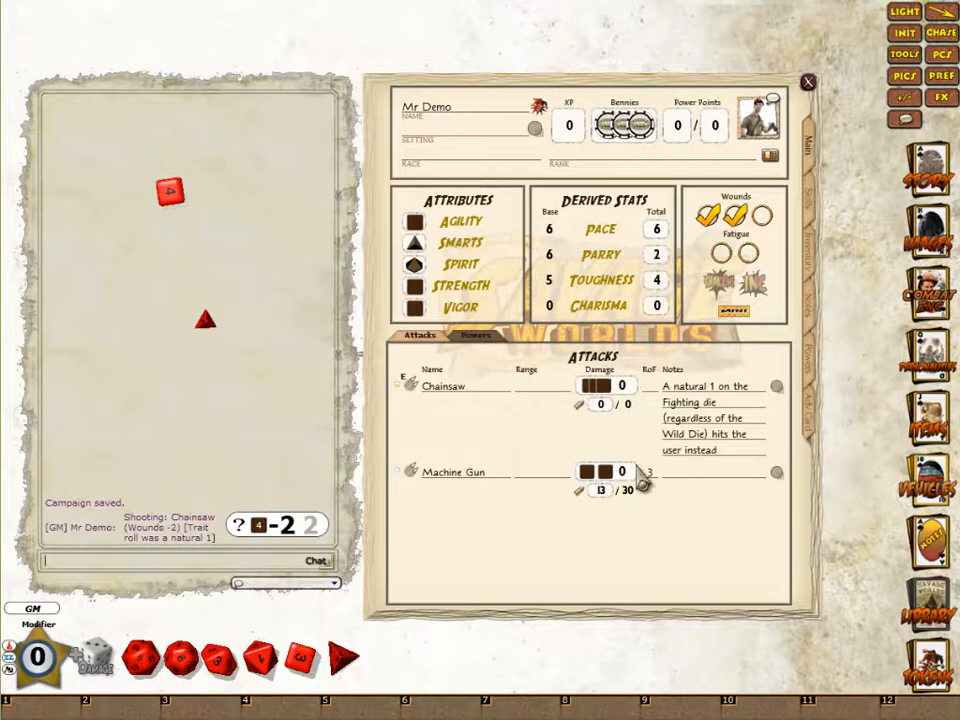
Step: Mark one level of fatigue on the character and roll the Chainsaw attack again
{"action": "left_click", "coordinate": [749, 254]}
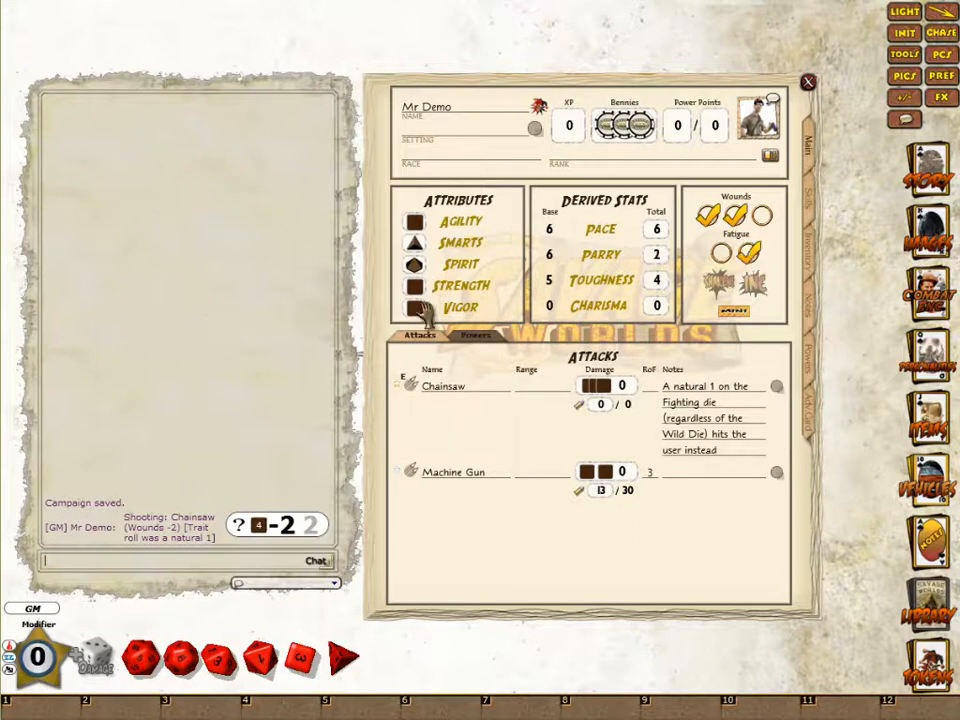
{"action": "double_click", "coordinate": [413, 400]}
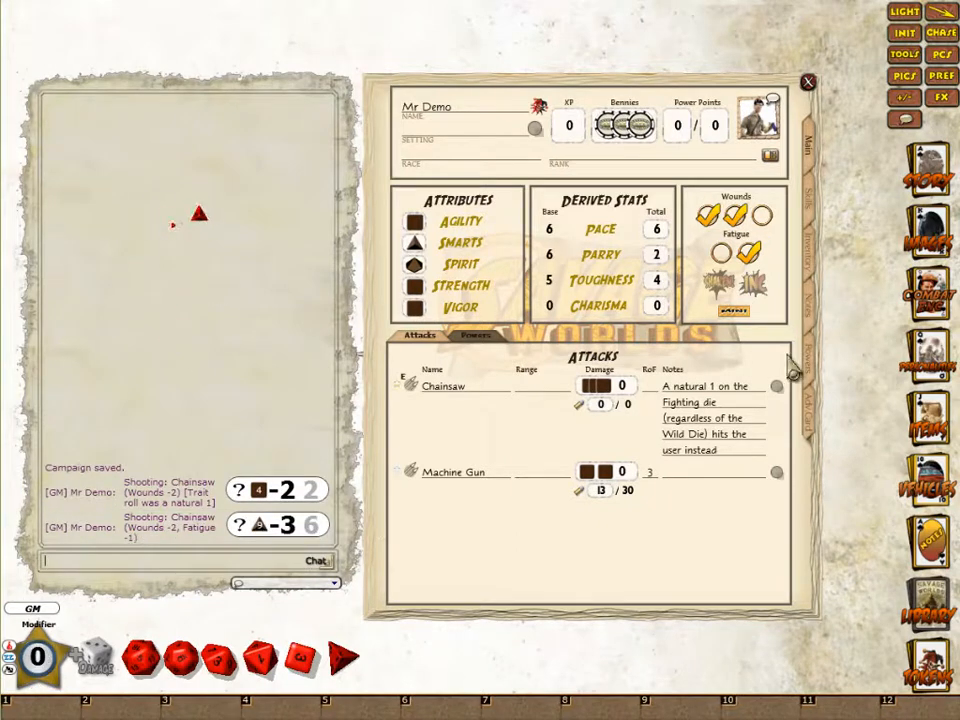
Step: Add a mundane item named Very Heavy Object with a weight of 40 to the character's inventory
{"action": "left_click", "coordinate": [813, 260]}
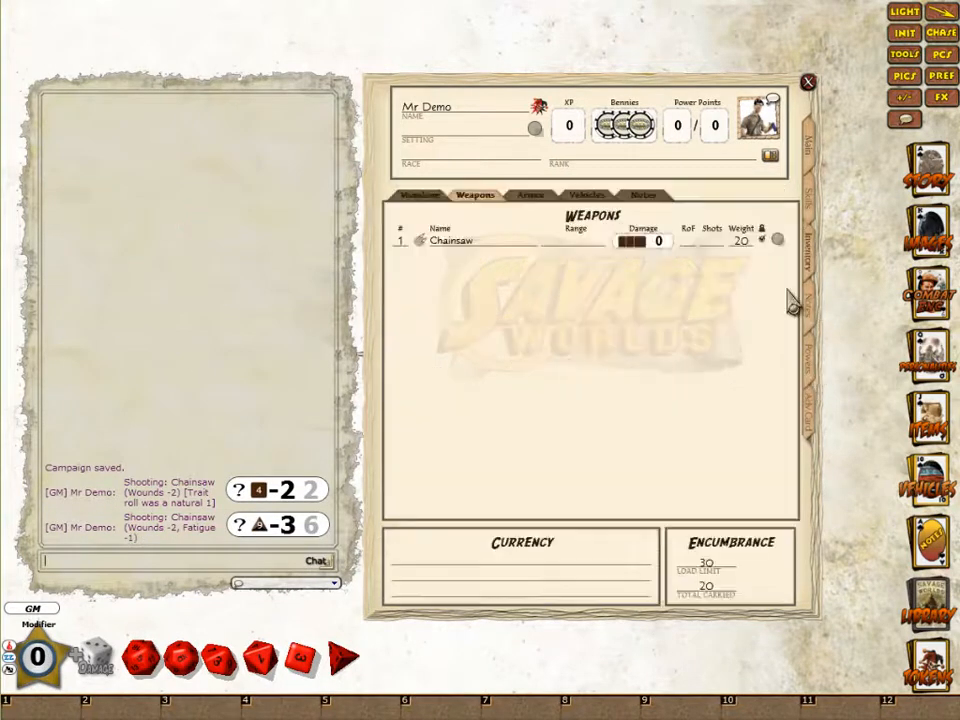
{"action": "left_click", "coordinate": [420, 195]}
{"action": "right_click", "coordinate": [499, 332]}
{"action": "left_click", "coordinate": [499, 392]}
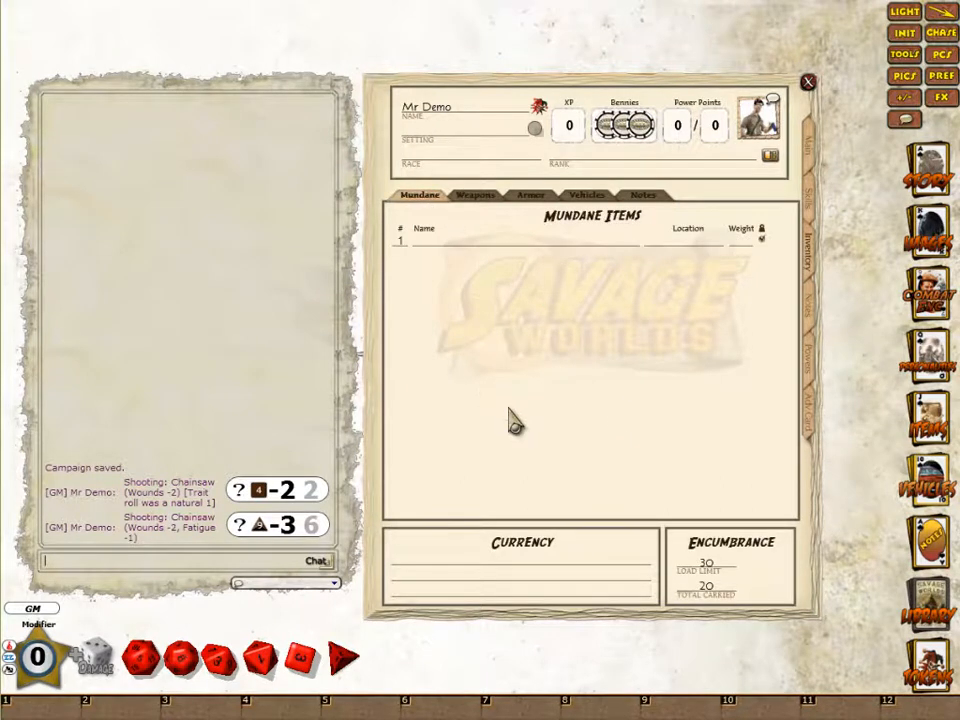
{"action": "left_click", "coordinate": [484, 248]}
{"action": "type", "text": "V"}
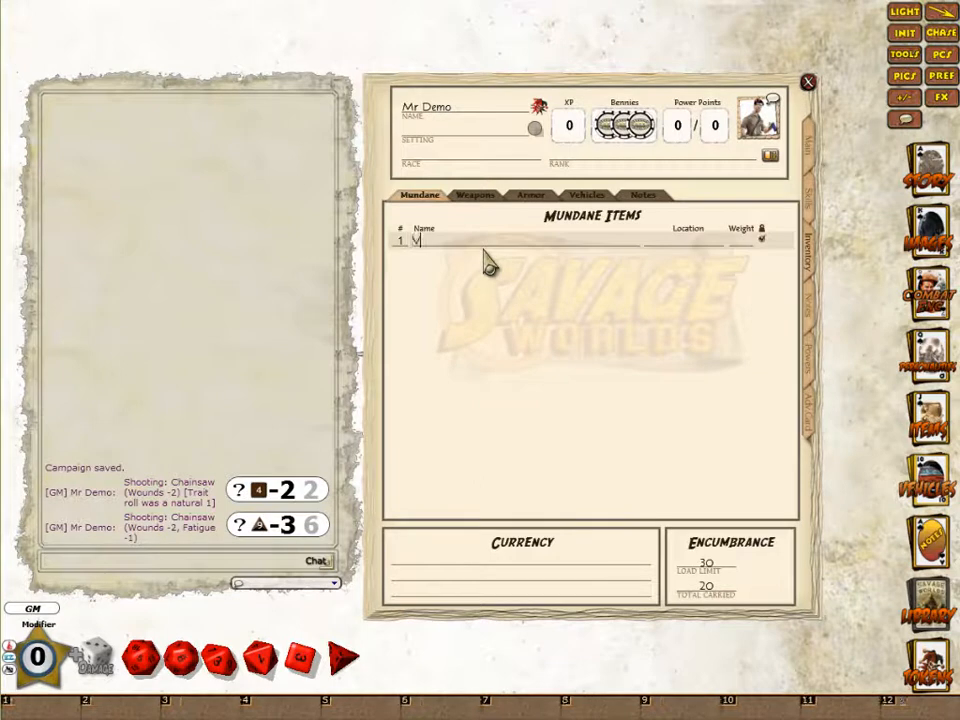
{"action": "type", "text": "ery Heavy Object"}
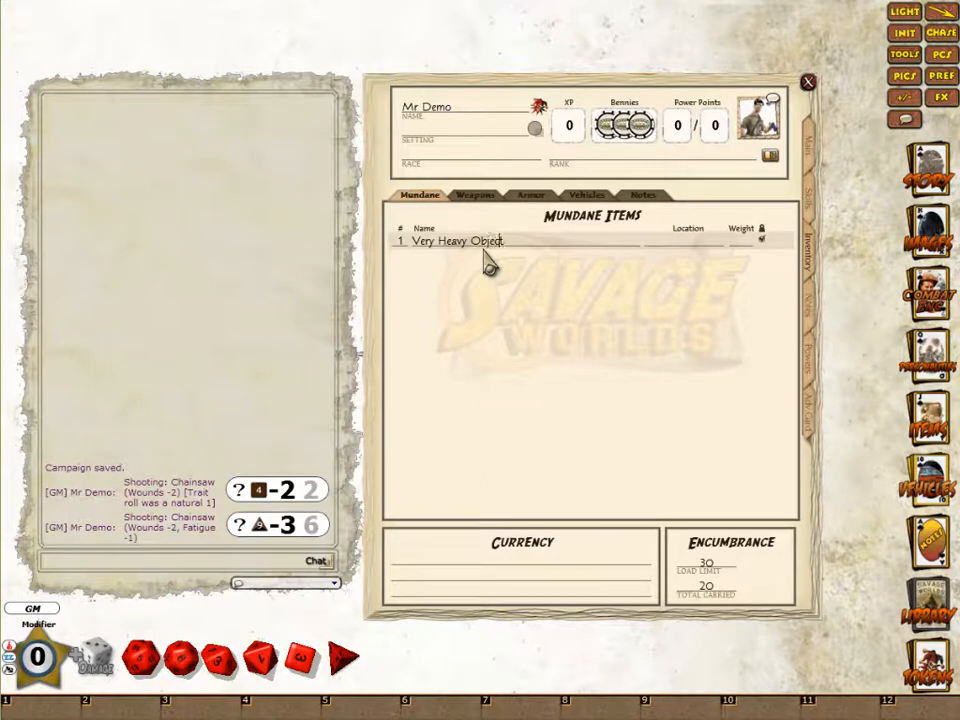
{"action": "left_click", "coordinate": [739, 241]}
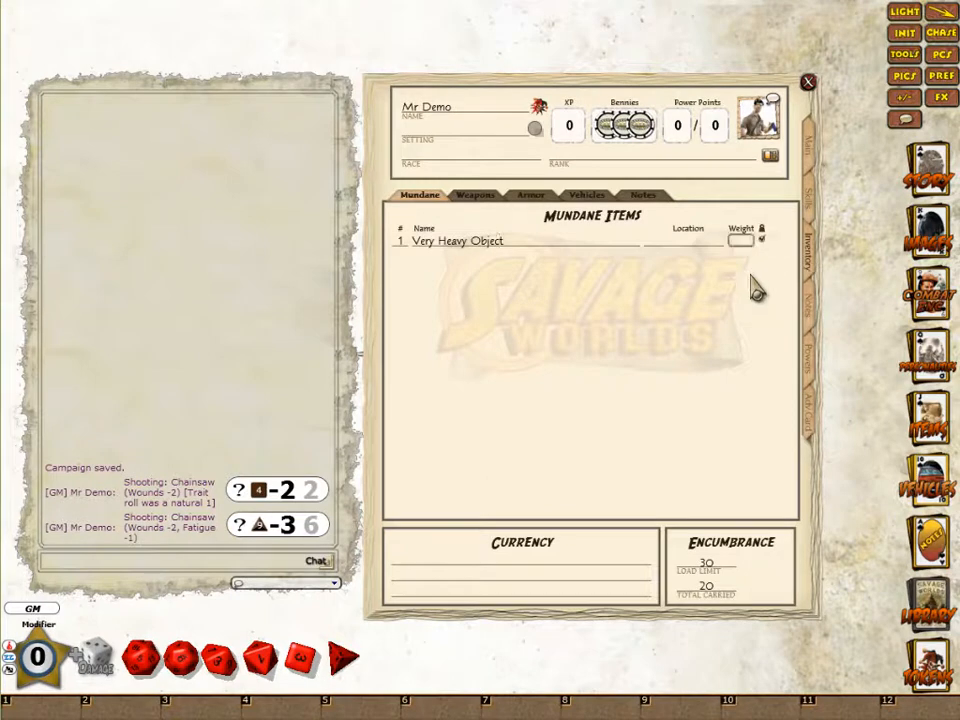
{"action": "left_click", "coordinate": [631, 328]}
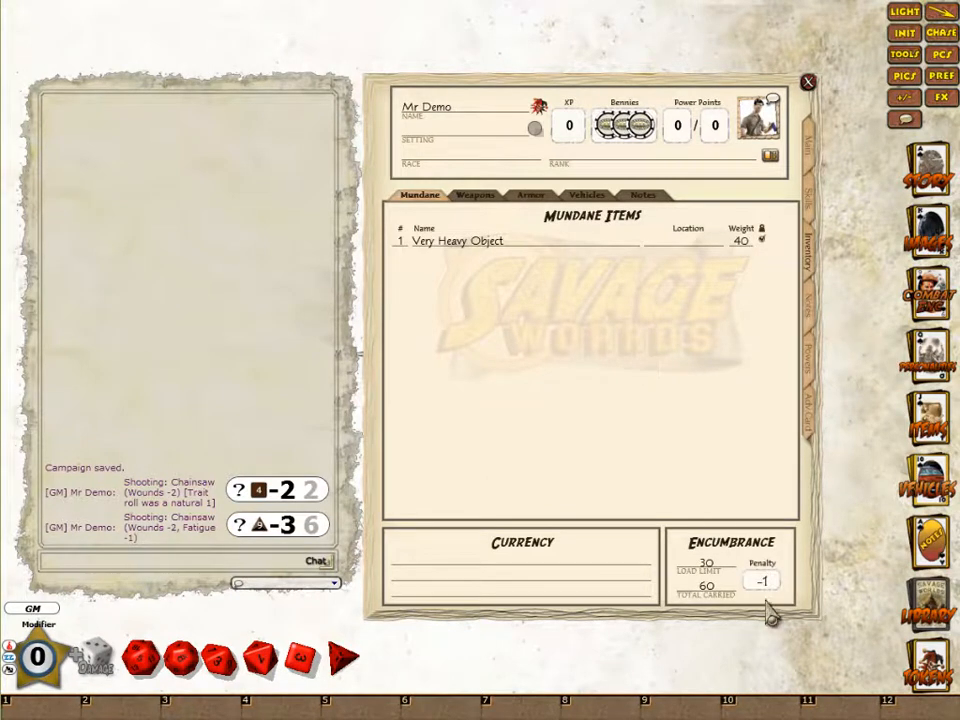
Step: Roll the character's Strength, clear the two wounds and the fatigue level, and close the character windows
{"action": "left_click", "coordinate": [807, 148]}
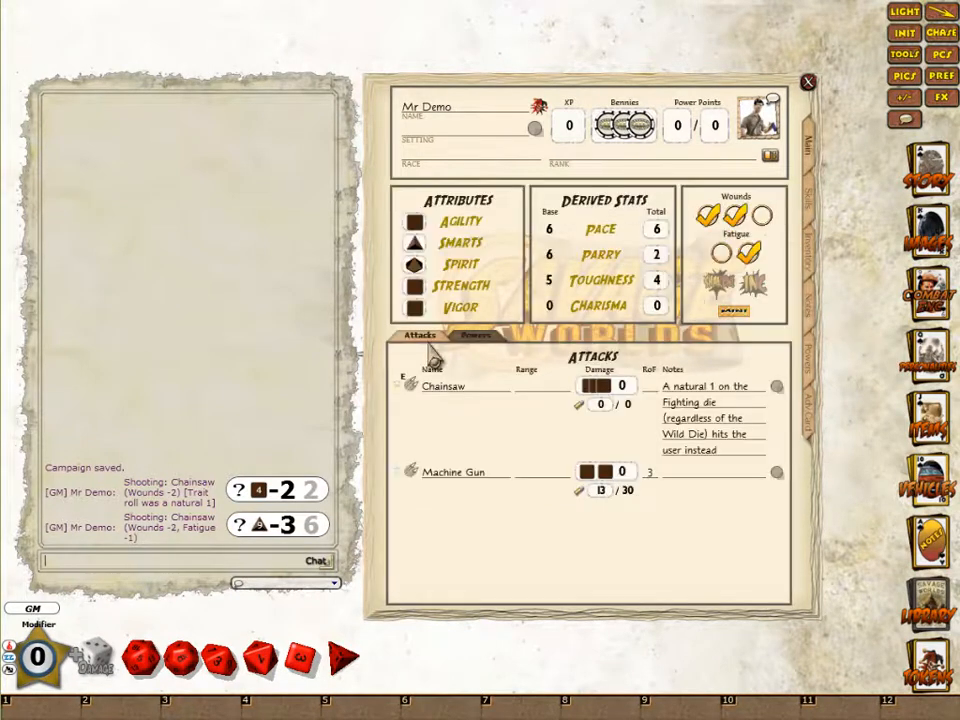
{"action": "double_click", "coordinate": [425, 293]}
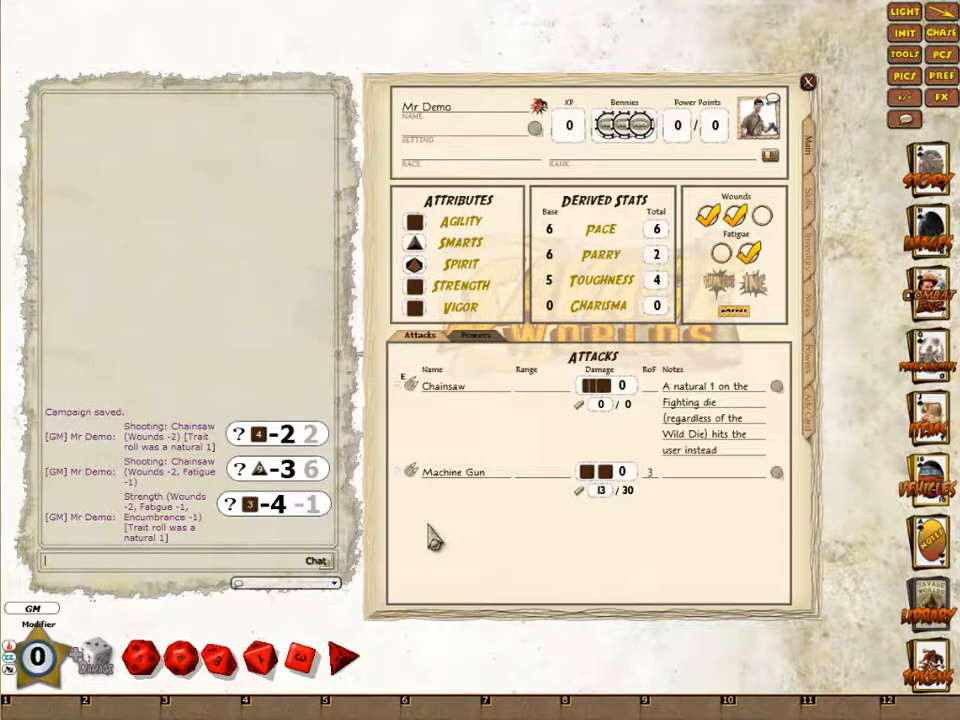
{"action": "left_click", "coordinate": [728, 220]}
{"action": "left_click", "coordinate": [709, 220]}
{"action": "left_click", "coordinate": [750, 248]}
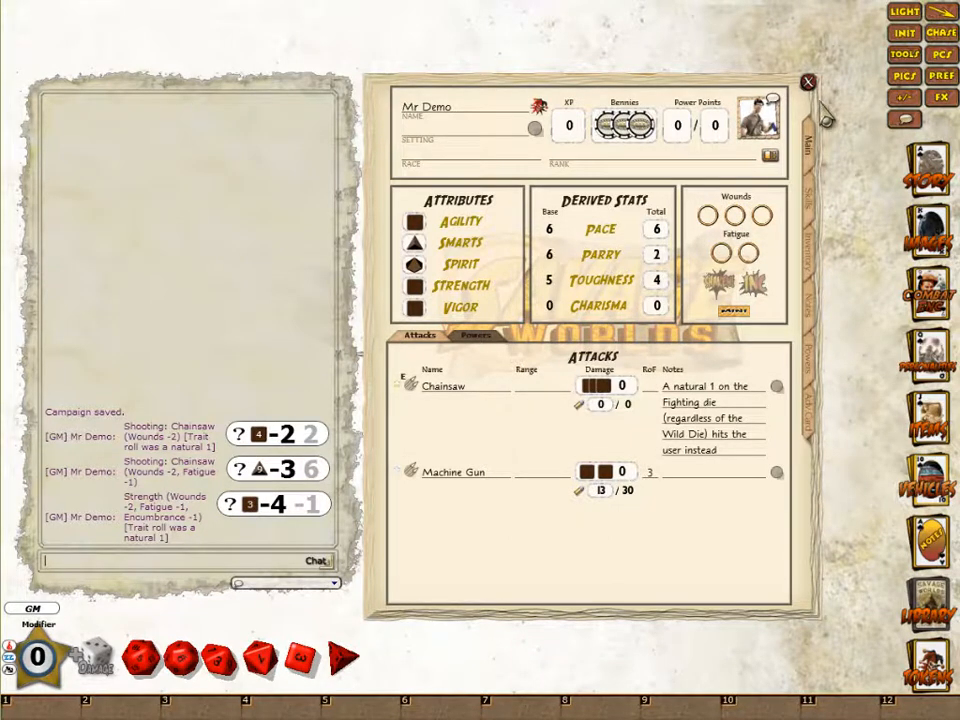
{"action": "left_click", "coordinate": [808, 82]}
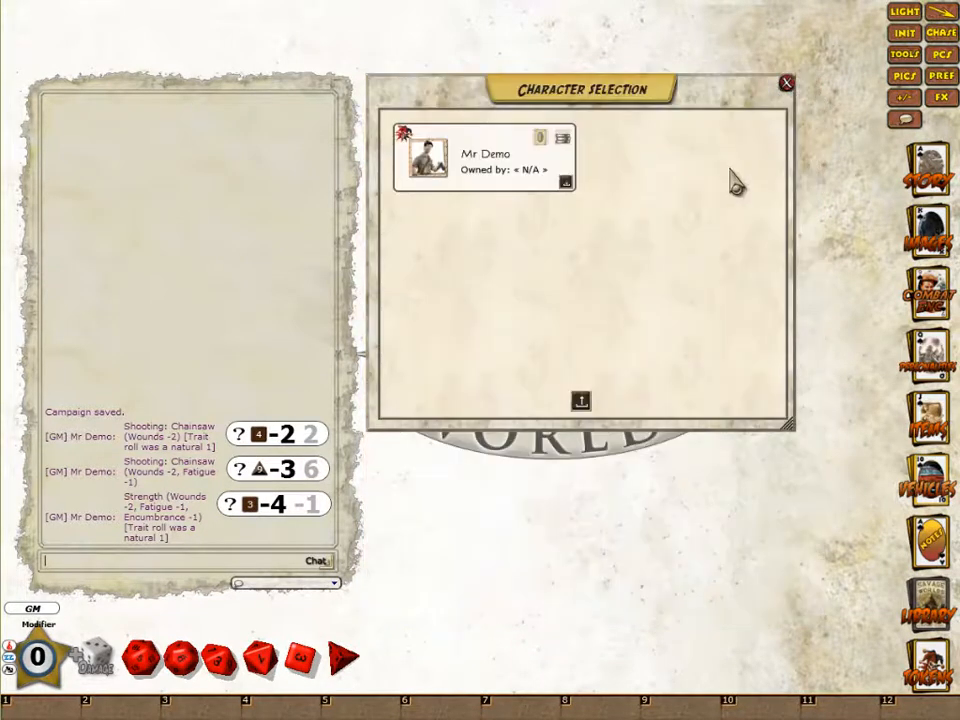
{"action": "left_click", "coordinate": [786, 83]}
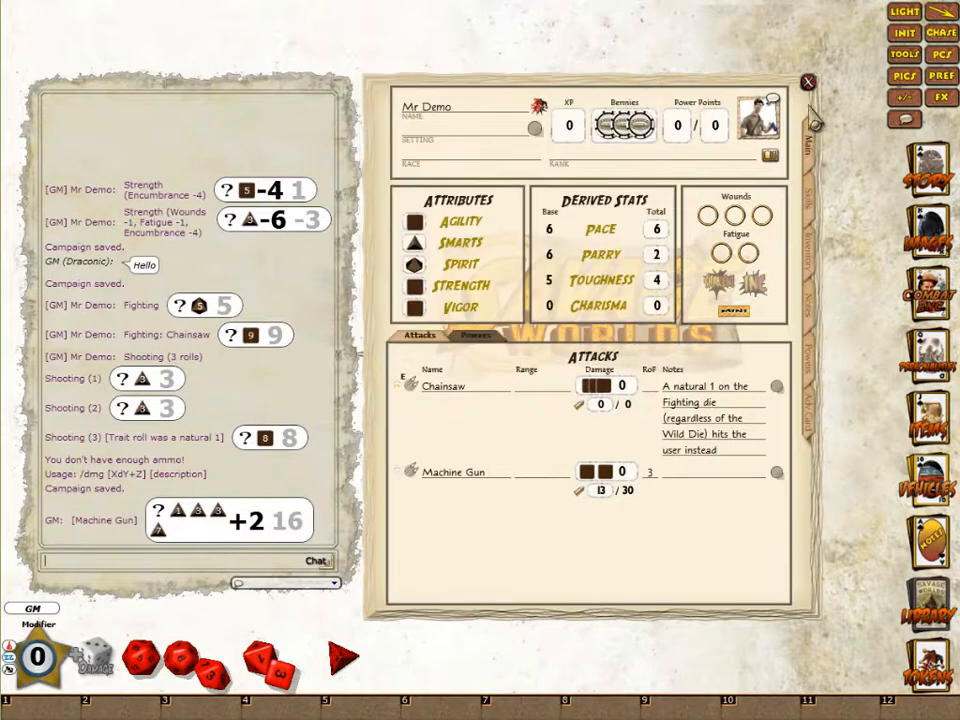
Step: View the XML export dialog for the demo character from the character selection and cancel it
{"action": "left_click", "coordinate": [810, 81]}
{"action": "left_click", "coordinate": [942, 58]}
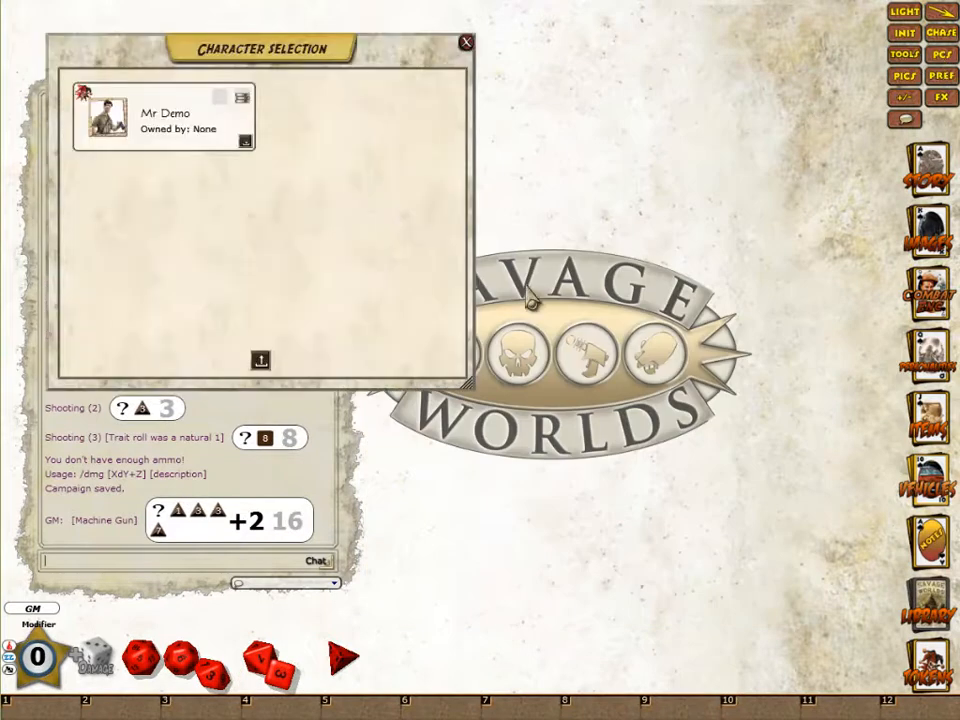
{"action": "left_click", "coordinate": [247, 143]}
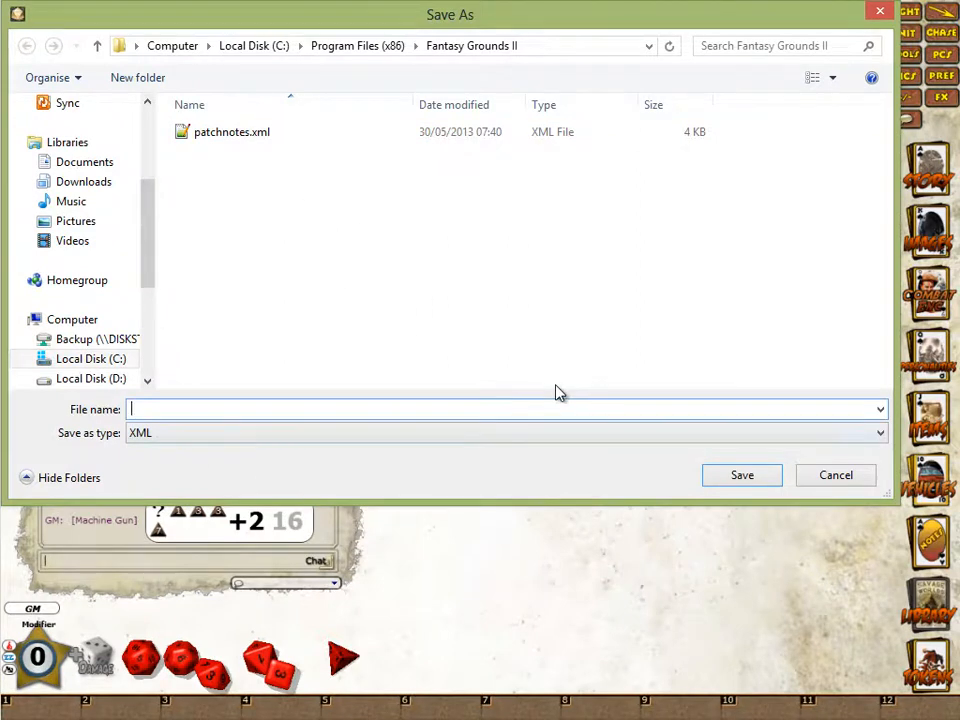
{"action": "left_click", "coordinate": [820, 488]}
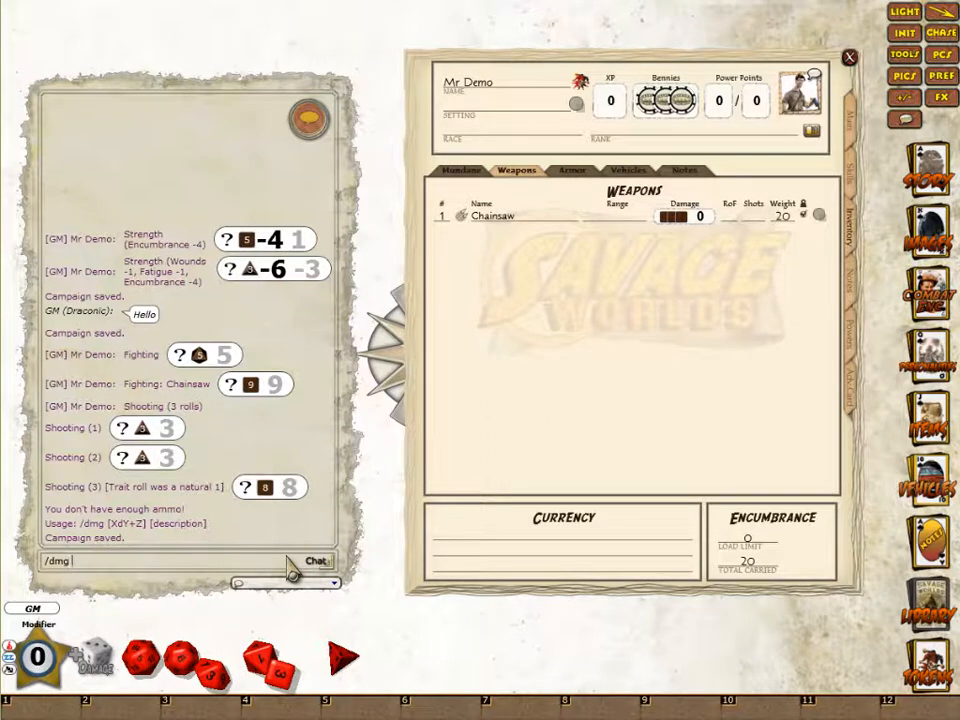
Step: Roll damage from the chat with the command /dmg 4d4+2 [Machine Gun]
{"action": "type", "text": "+2 [Machine Gun]"}
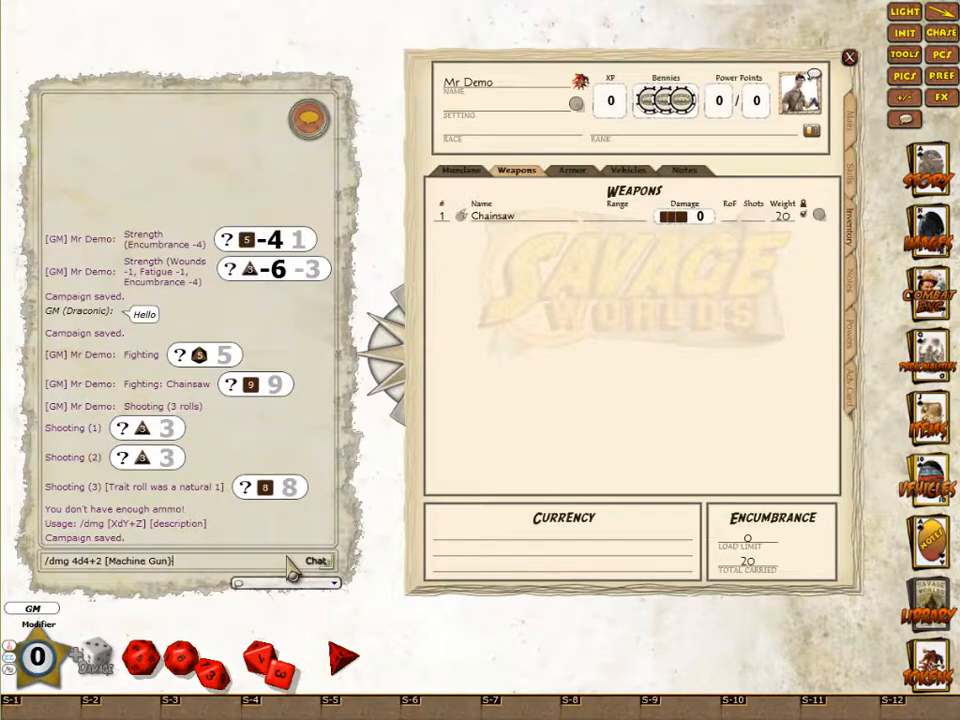
{"action": "key", "text": "Return"}
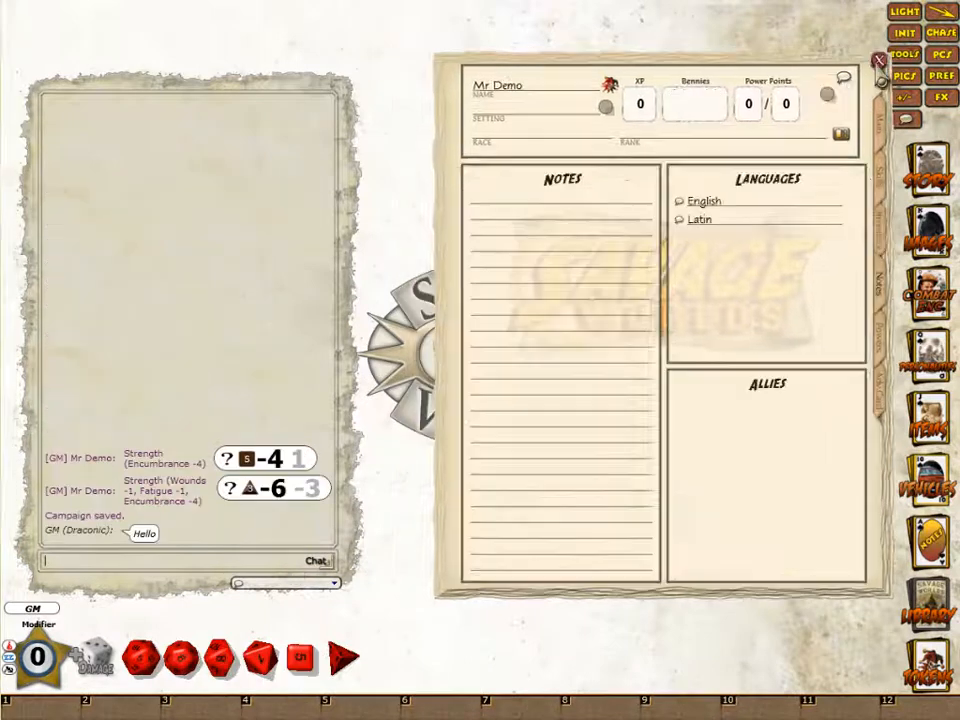
Step: Copy the demo character from the character selection into the personalities list, with both windows placed side by side
{"action": "left_click", "coordinate": [872, 60]}
{"action": "left_click", "coordinate": [941, 54]}
{"action": "left_click_drag", "start_coordinate": [567, 380], "coordinate": [321, 216]}
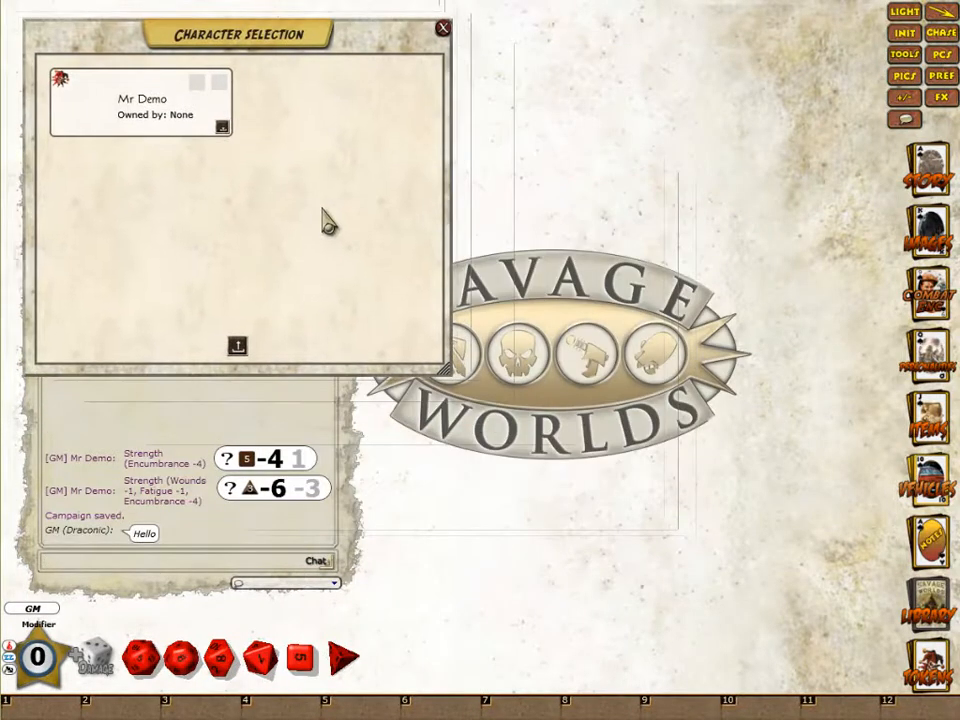
{"action": "left_click", "coordinate": [930, 355]}
{"action": "left_click_drag", "start_coordinate": [176, 236], "coordinate": [685, 178]}
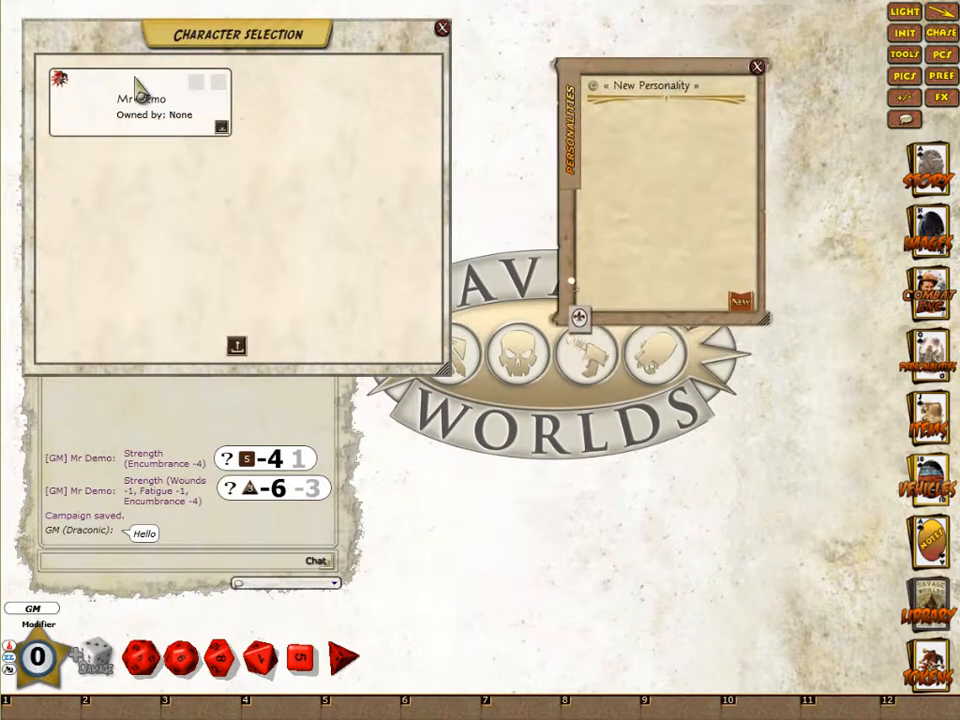
{"action": "left_click_drag", "start_coordinate": [62, 85], "coordinate": [690, 205]}
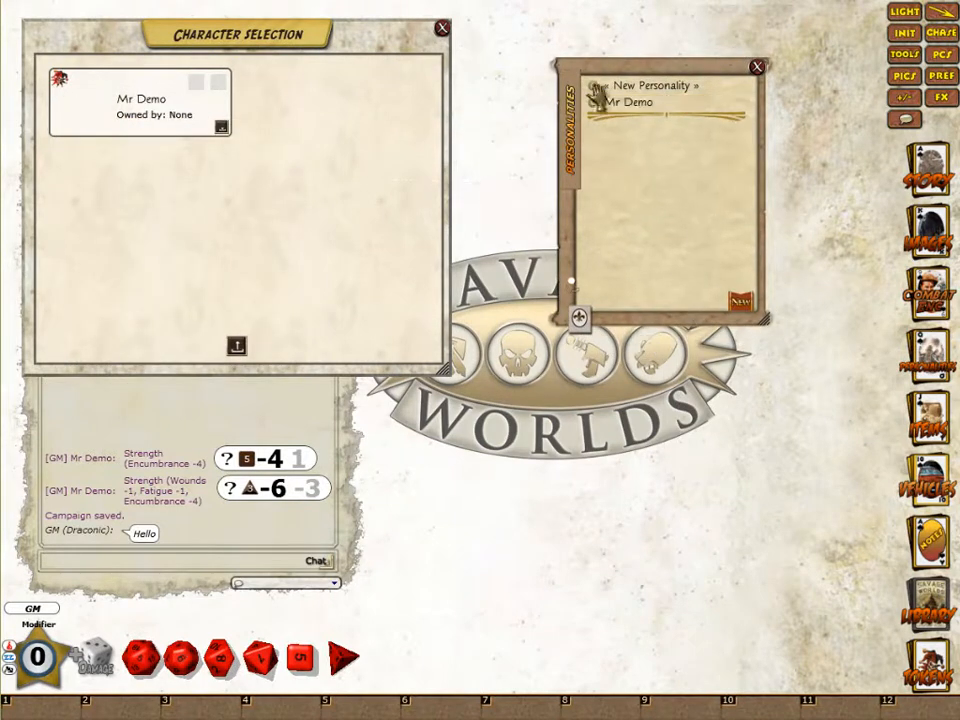
Step: Add an unnamed character to the character selection and open the demo character's entry in the personalities list
{"action": "double_click", "coordinate": [310, 130]}
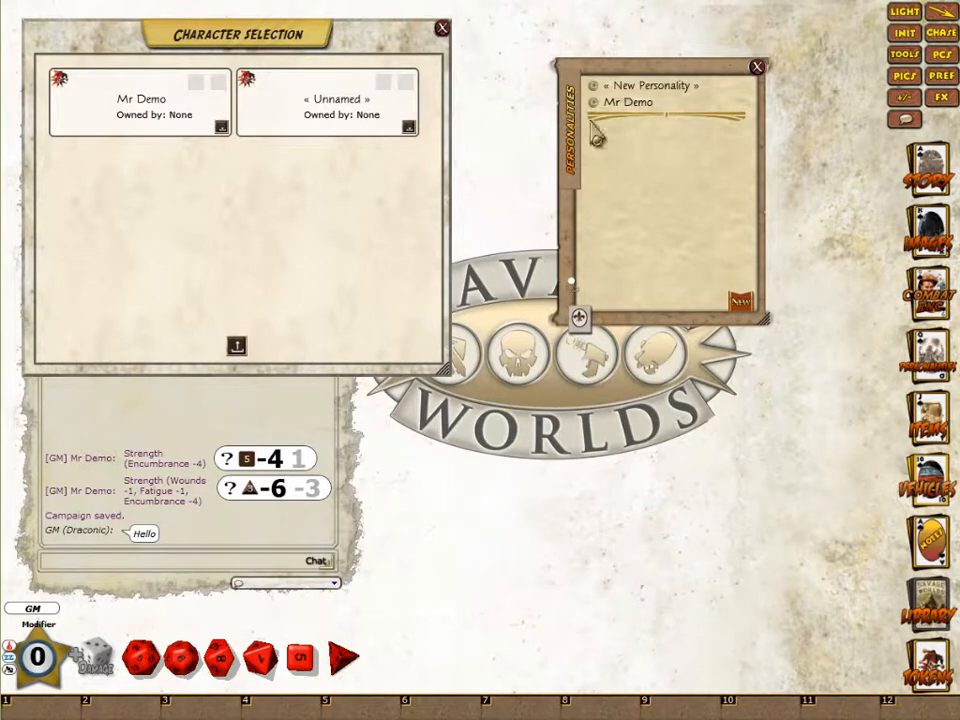
{"action": "left_click", "coordinate": [615, 103]}
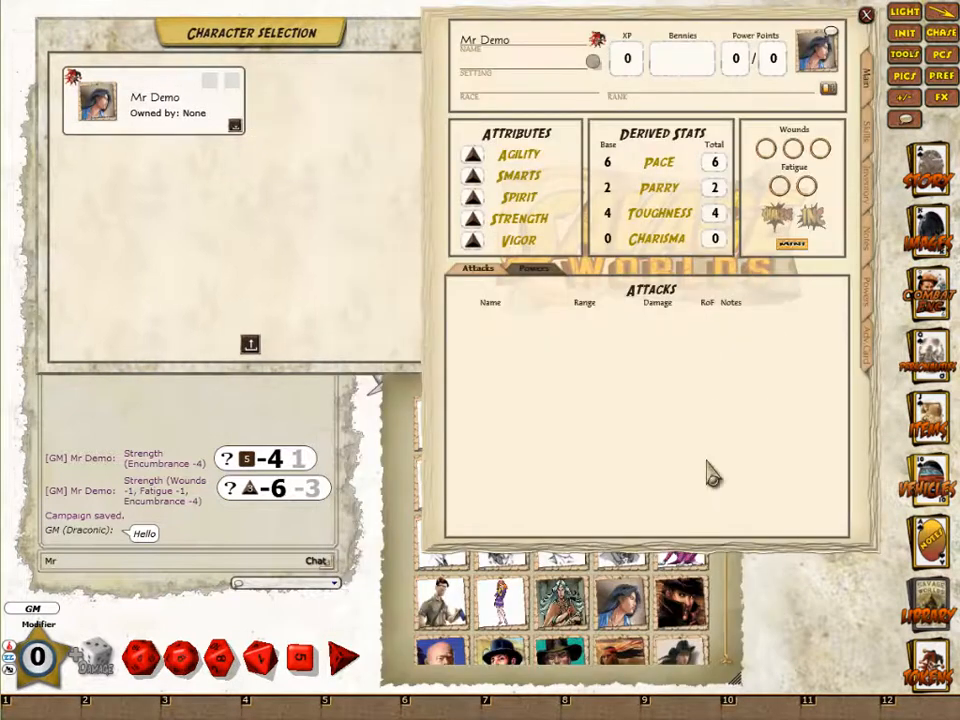